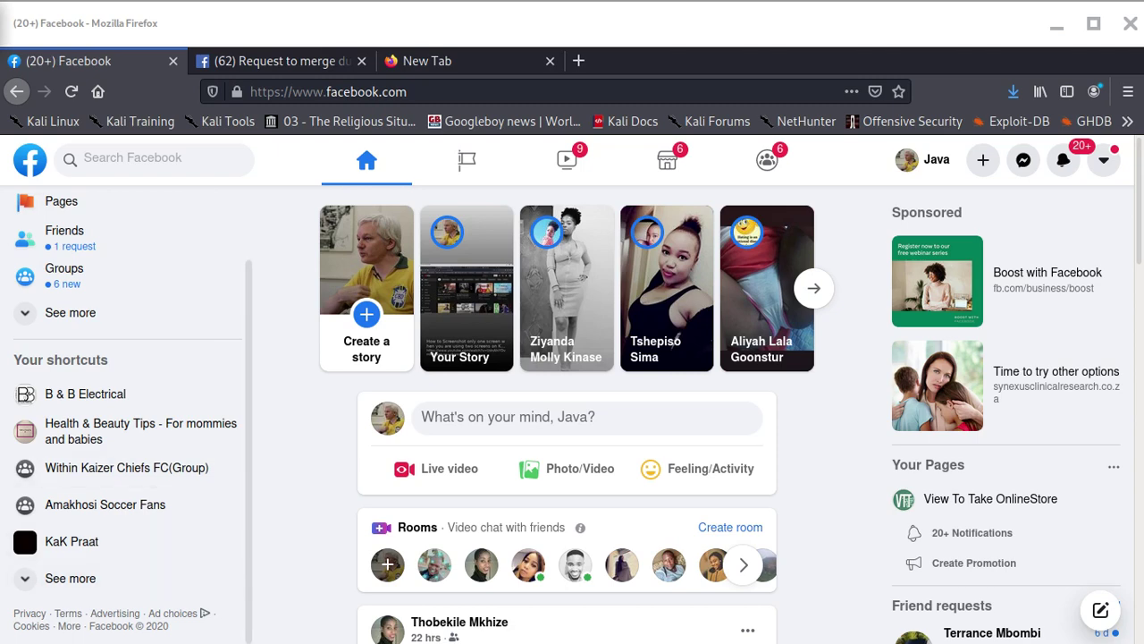
Open Pages from the sidebar and scroll through the nine managed Pages
{"action": "left_click", "coordinate": [67, 204]}
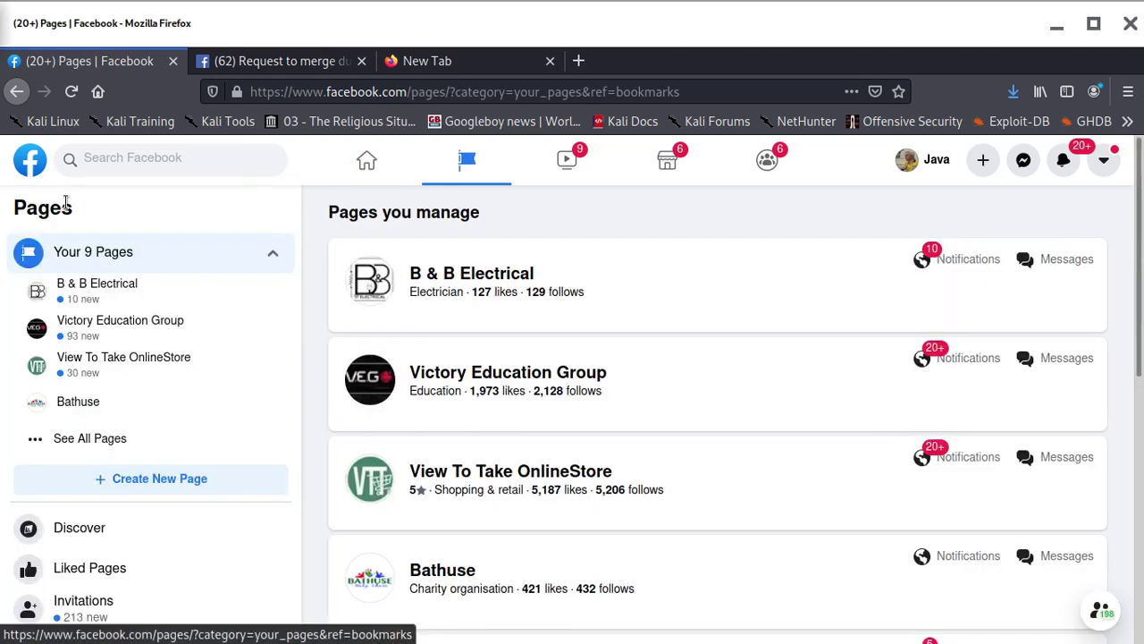
{"action": "scroll", "coordinate": [640, 479], "scroll_direction": "down", "scroll_amount": 3}
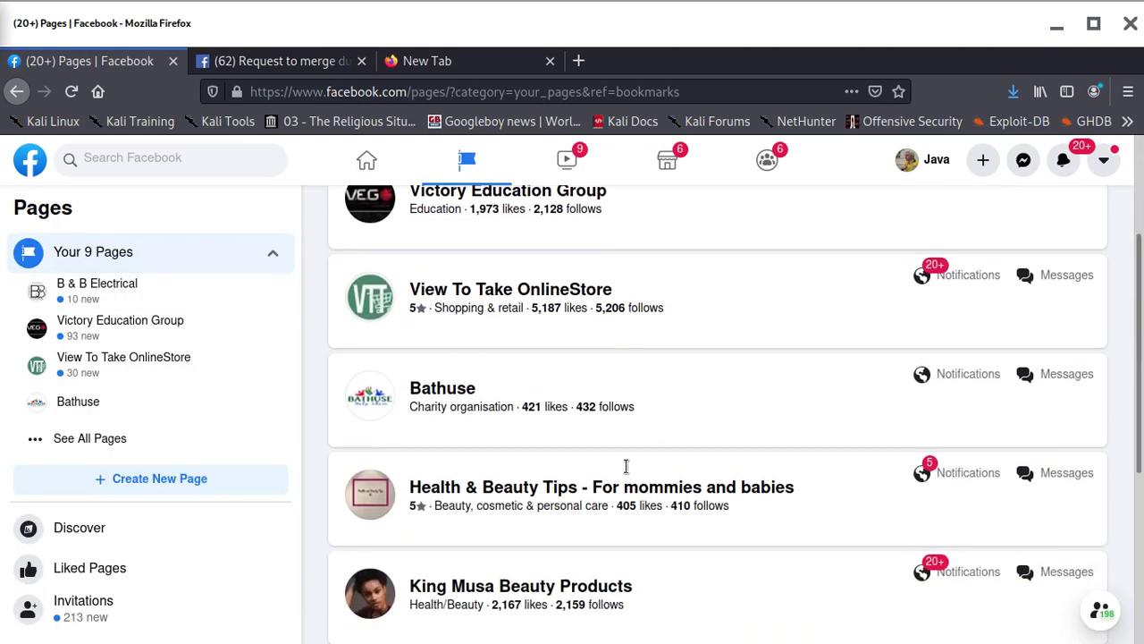
{"action": "scroll", "coordinate": [626, 468], "scroll_direction": "up", "scroll_amount": 2}
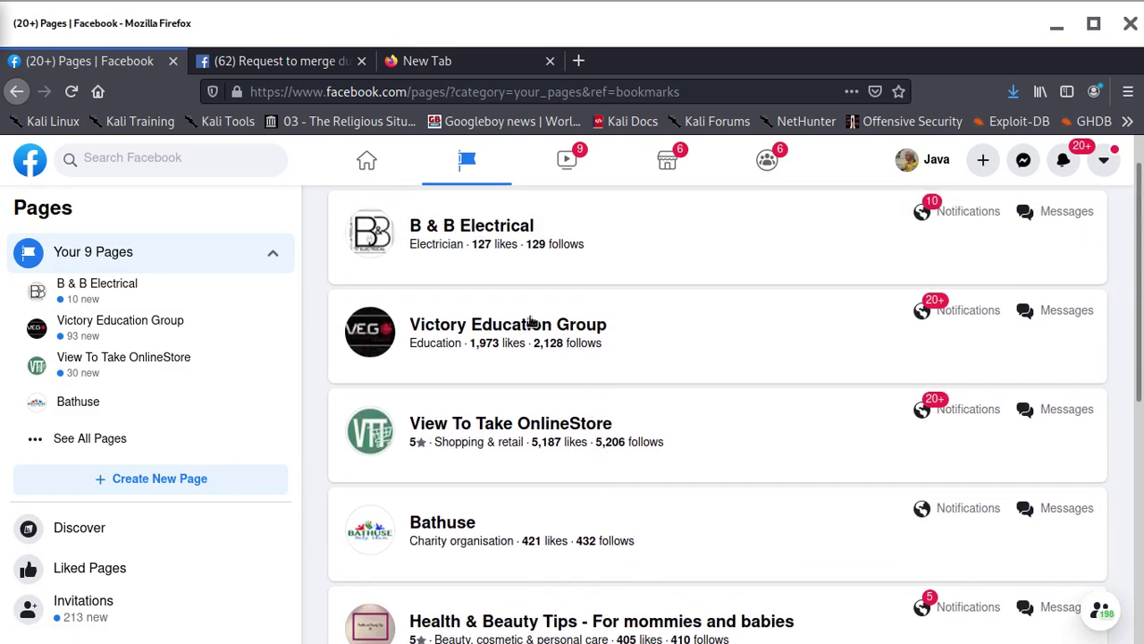
{"action": "scroll", "coordinate": [573, 359], "scroll_direction": "down", "scroll_amount": 5}
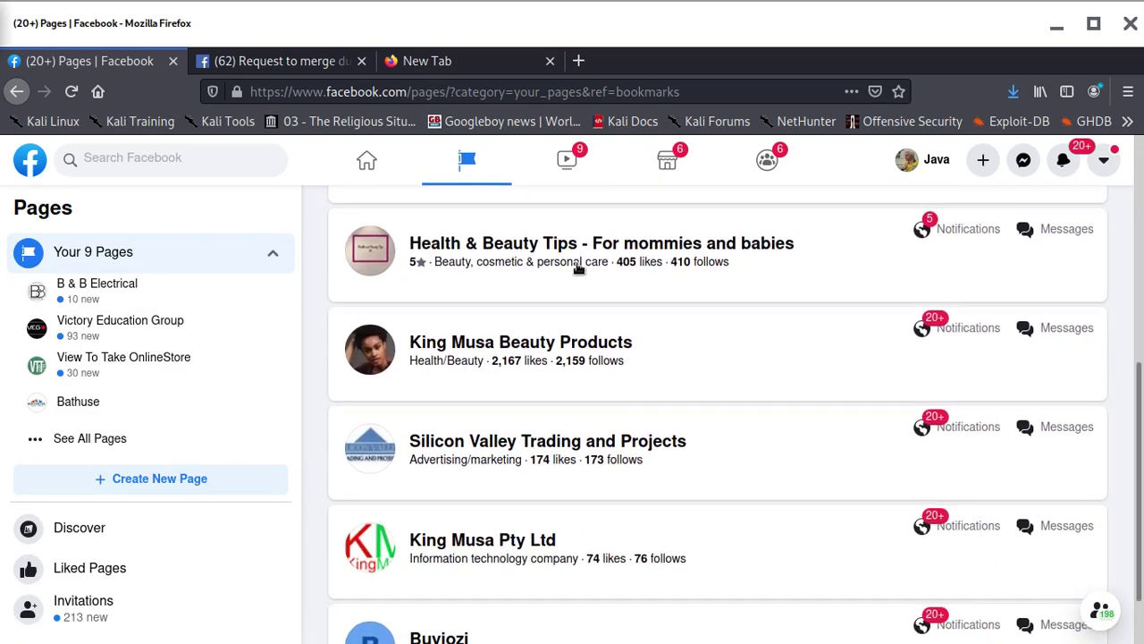
{"action": "scroll", "coordinate": [501, 358], "scroll_direction": "up", "scroll_amount": 4}
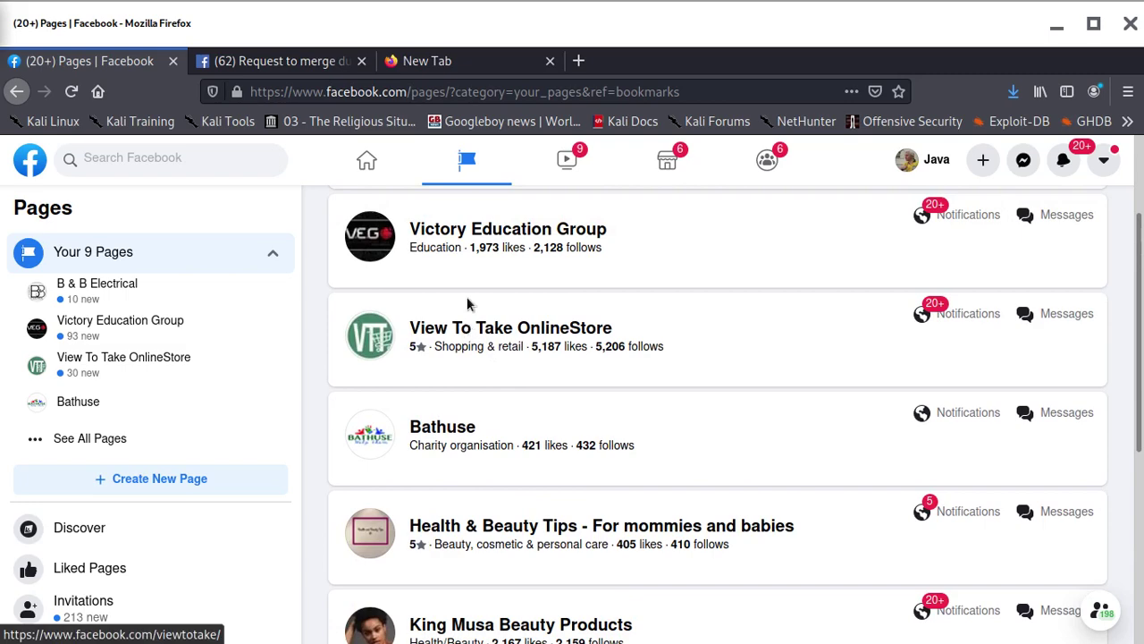
Switch to the merge-duplicate-Pages request and reload it
{"action": "left_click", "coordinate": [304, 62]}
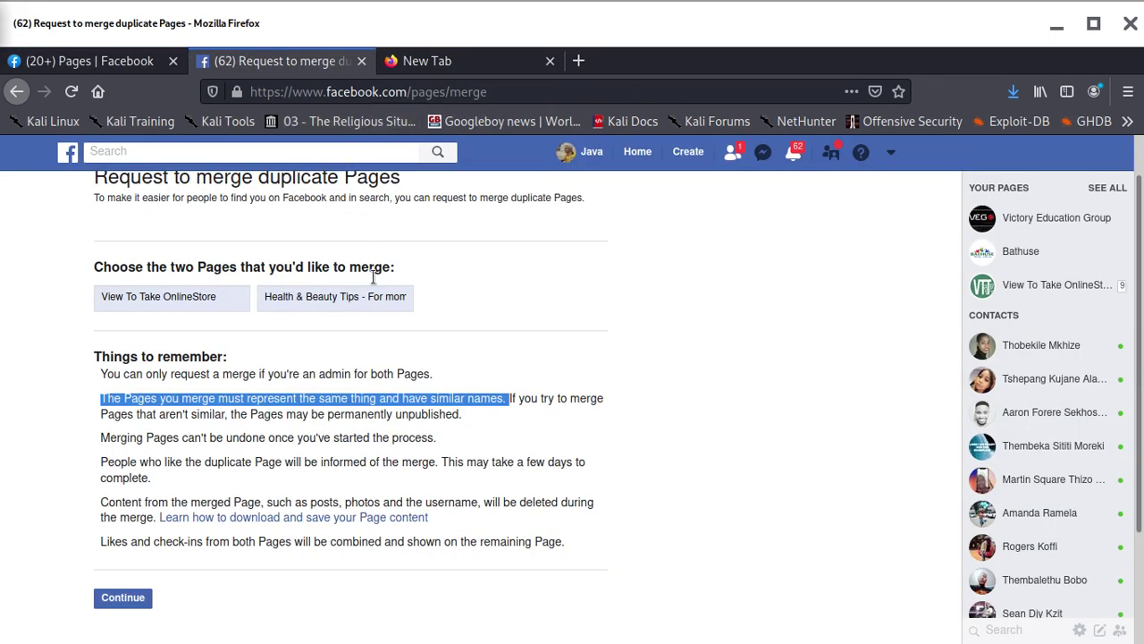
{"action": "scroll", "coordinate": [380, 267], "scroll_direction": "up", "scroll_amount": 1}
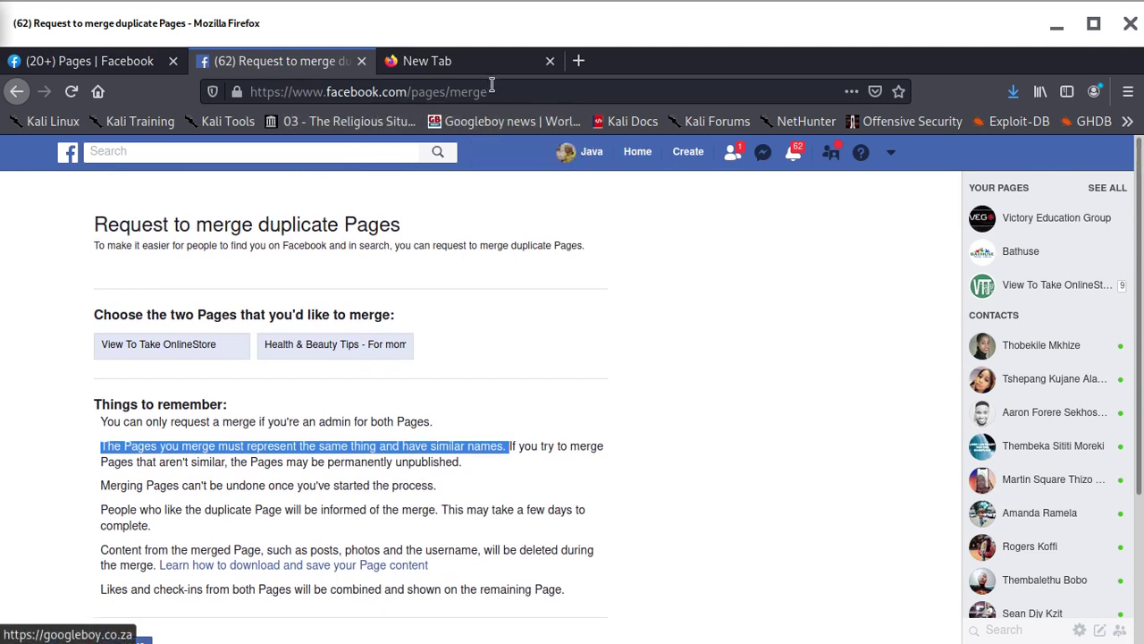
{"action": "left_click", "coordinate": [407, 103]}
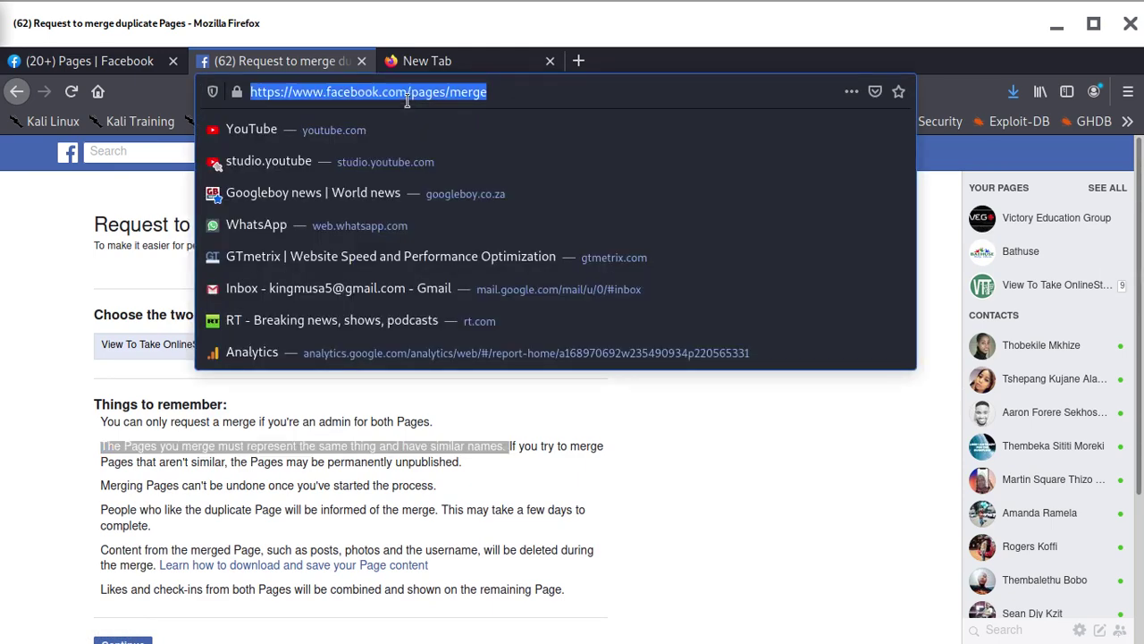
{"action": "key", "text": "Return"}
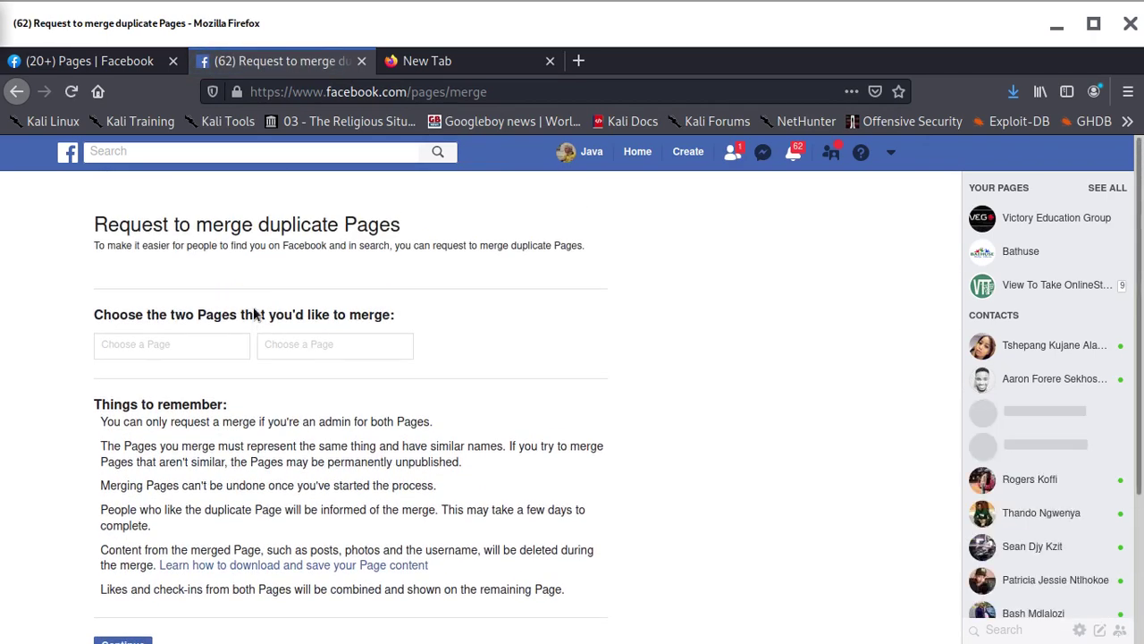
Choose View To Take OnlineStore as the first Page and King Musa Beauty Products as the second
{"action": "left_click", "coordinate": [178, 341]}
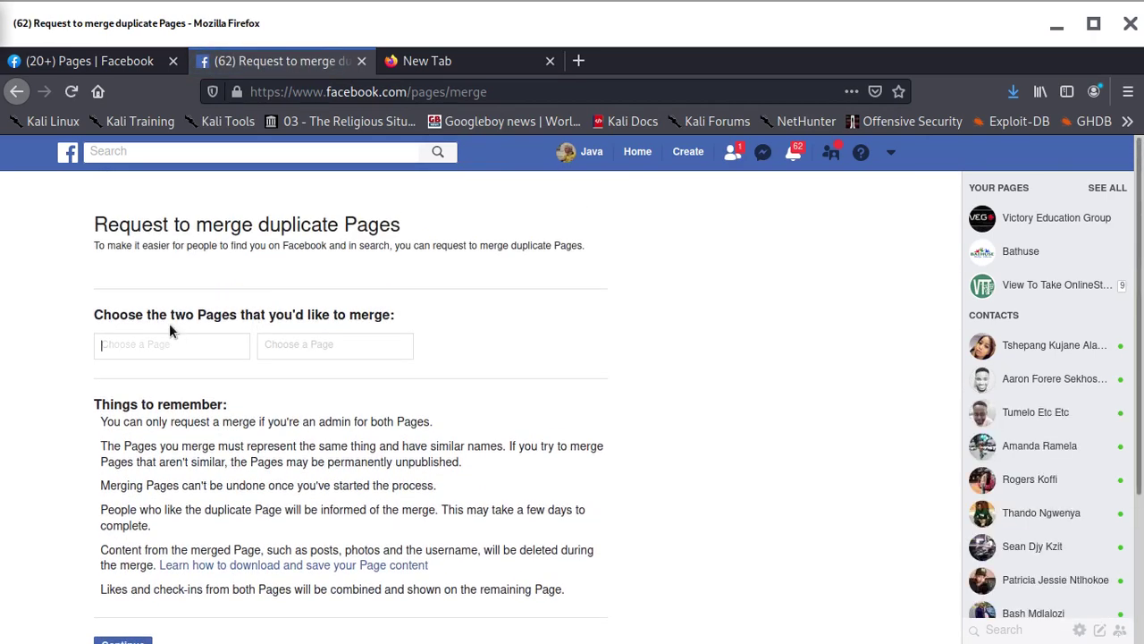
{"action": "type", "text": "view"}
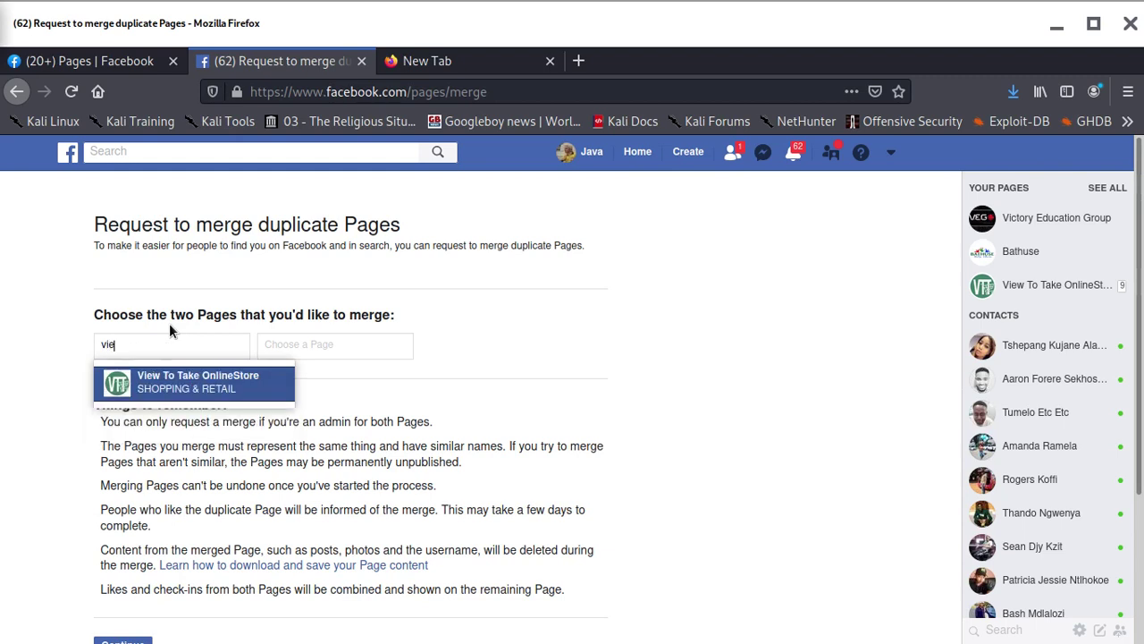
{"action": "left_click", "coordinate": [224, 391]}
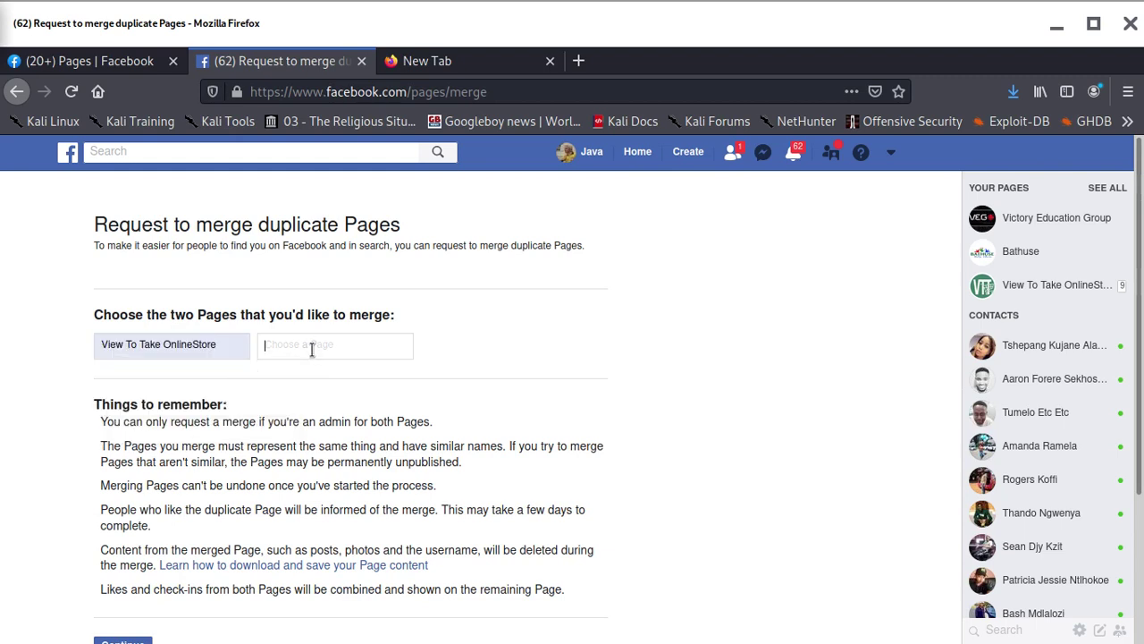
{"action": "type", "text": "bea"}
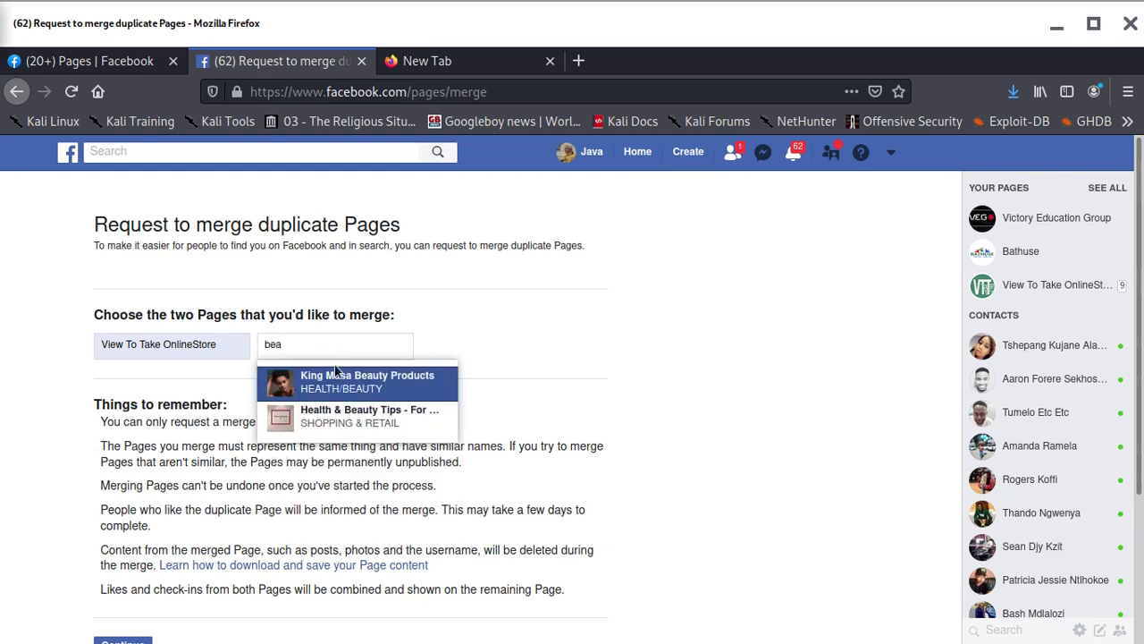
{"action": "left_click", "coordinate": [380, 386]}
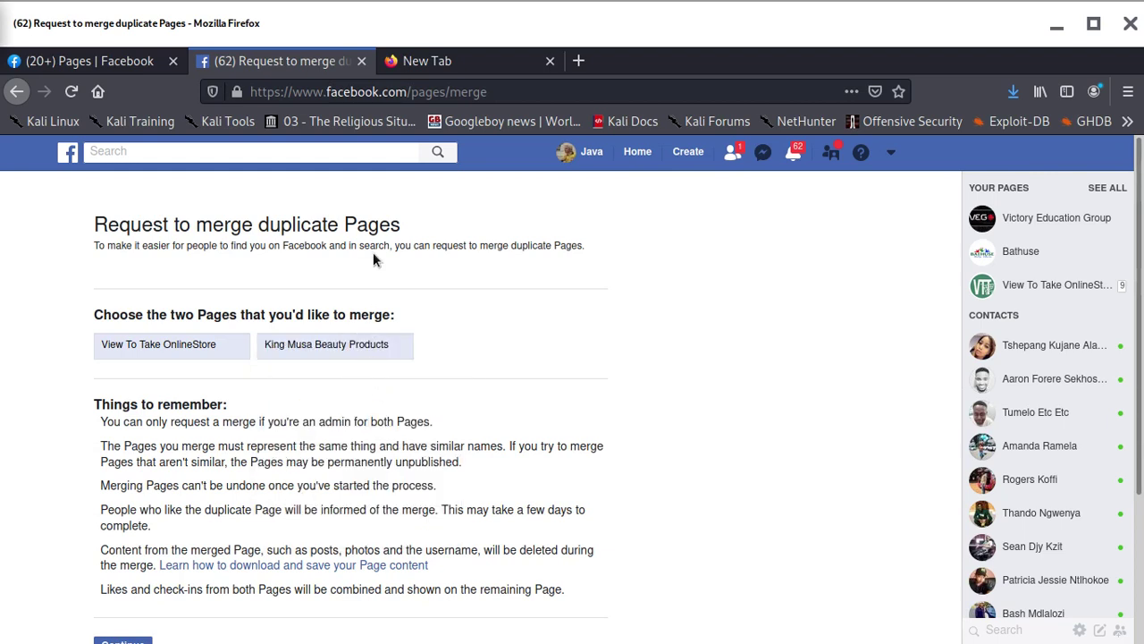
{"action": "scroll", "coordinate": [329, 422], "scroll_direction": "down", "scroll_amount": 3}
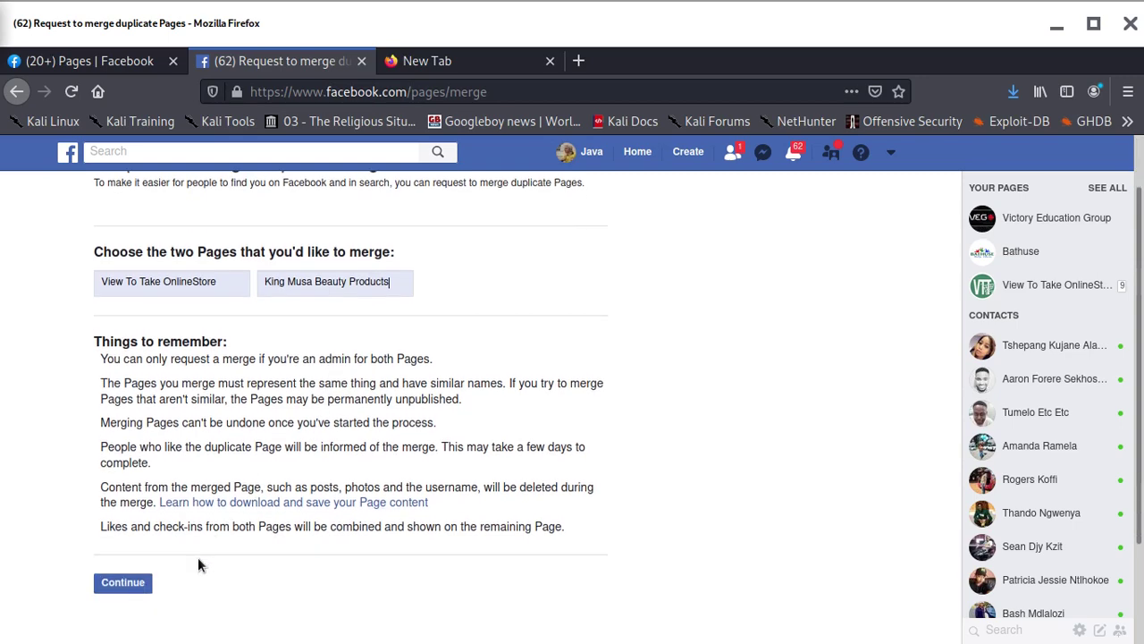
Submit the merge, dismiss the refusal, and swap the second Page to Health & Beauty Tips
{"action": "left_click", "coordinate": [128, 462]}
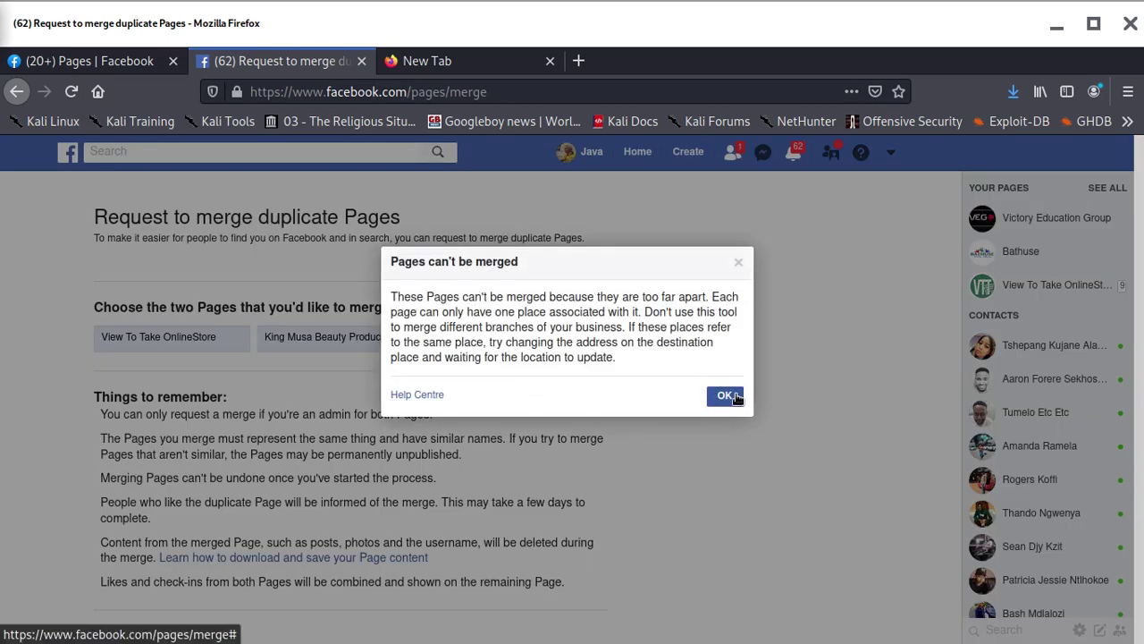
{"action": "left_click", "coordinate": [726, 395]}
{"action": "left_click_drag", "start_coordinate": [394, 337], "coordinate": [186, 306]}
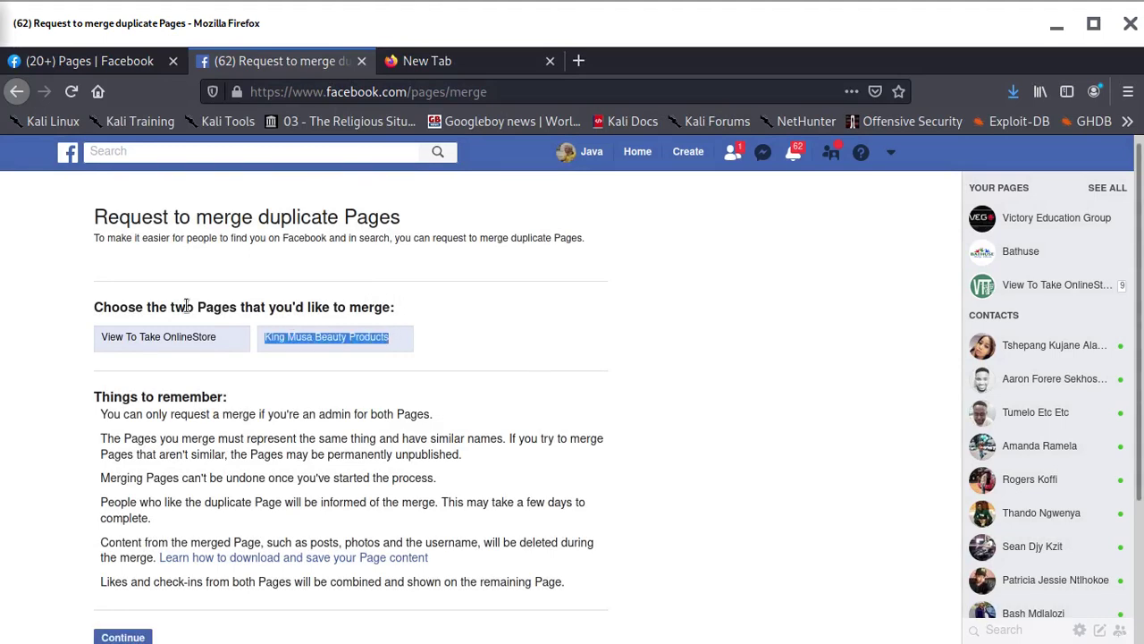
{"action": "key", "text": "BackSpace"}
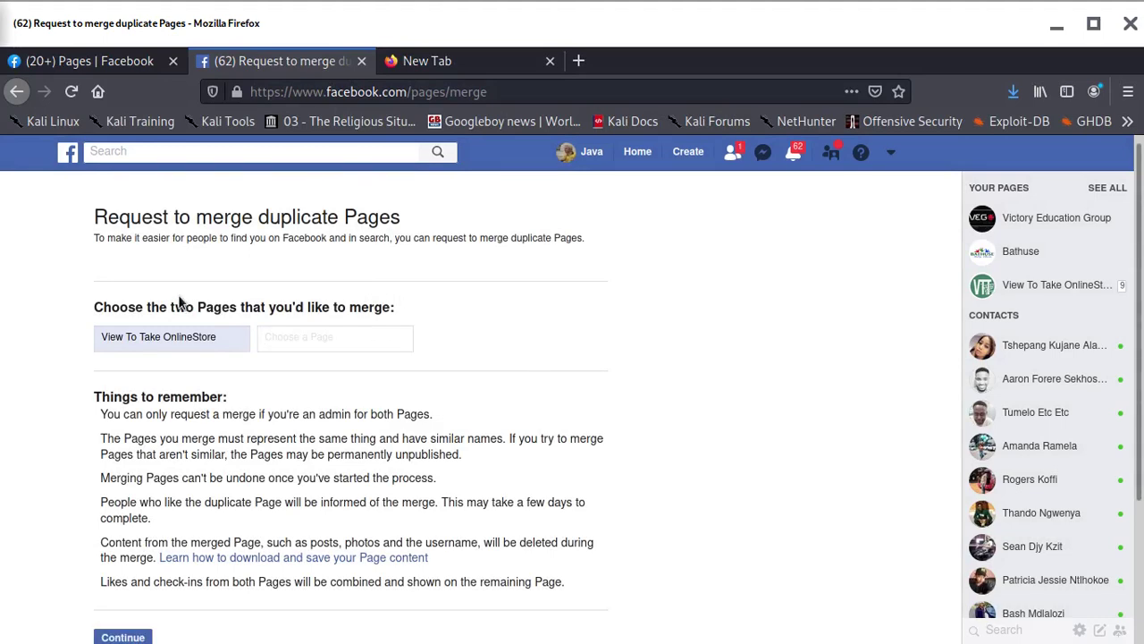
{"action": "type", "text": "bea"}
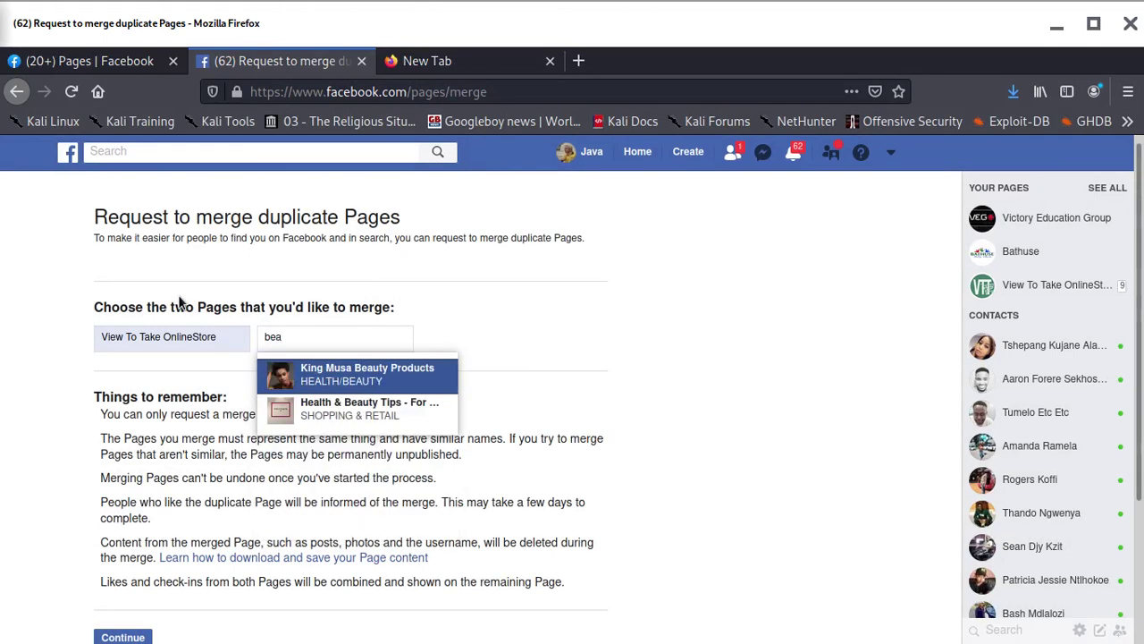
{"action": "left_click", "coordinate": [399, 411]}
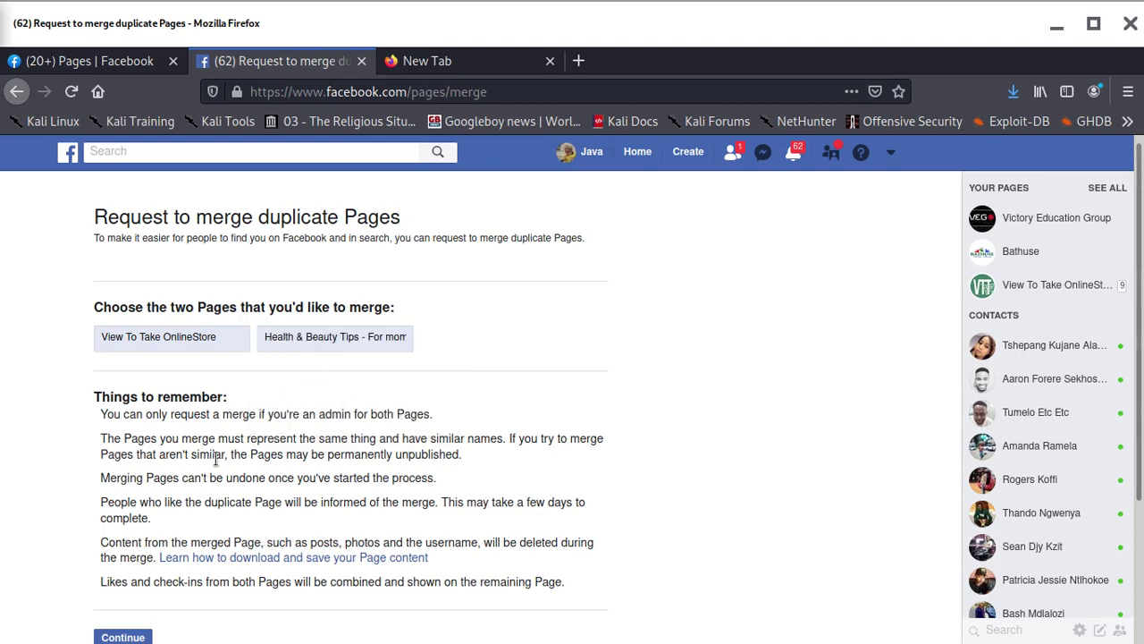
Resubmit the merge with Health & Beauty Tips and dismiss the too-far-apart refusal
{"action": "left_click", "coordinate": [131, 635]}
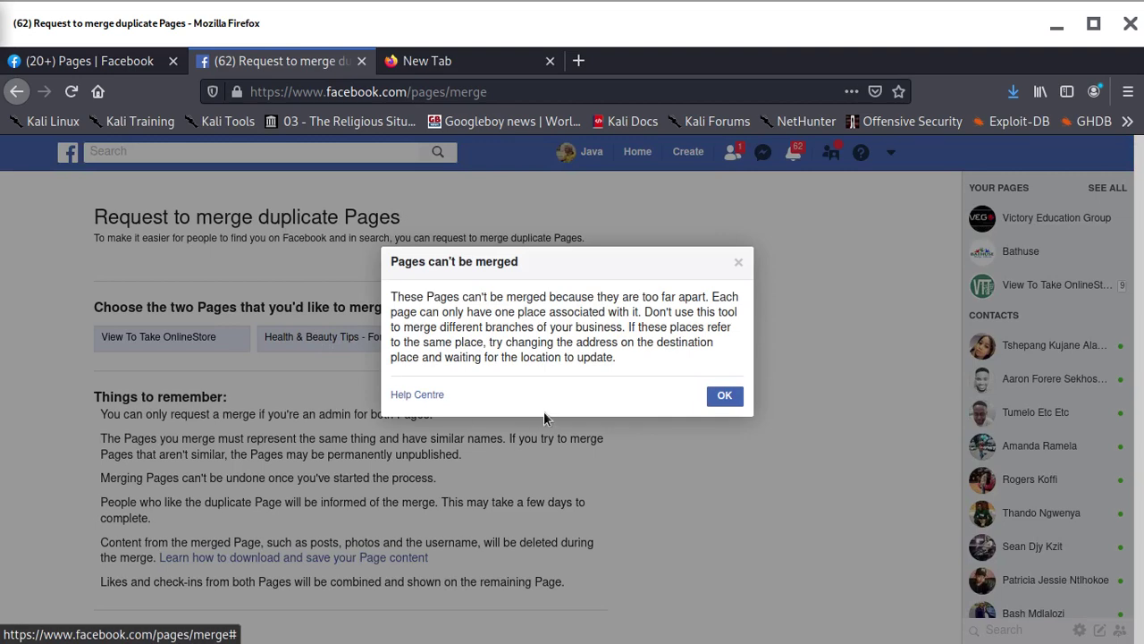
{"action": "left_click", "coordinate": [725, 396]}
{"action": "scroll", "coordinate": [356, 420], "scroll_direction": "down", "scroll_amount": 3}
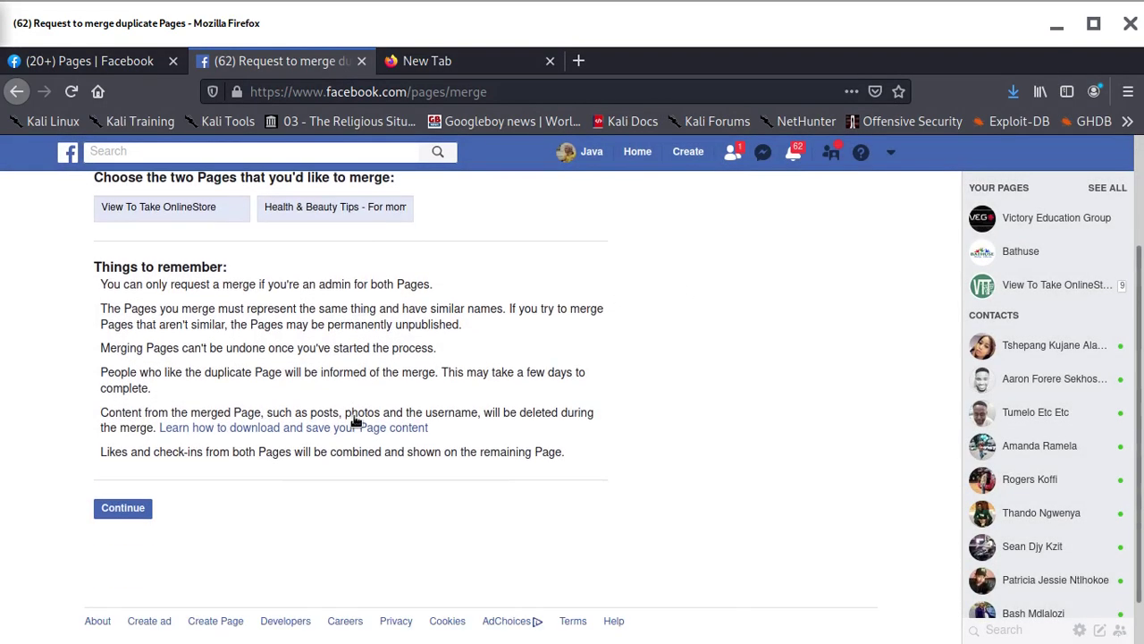
{"action": "scroll", "coordinate": [355, 420], "scroll_direction": "down", "scroll_amount": 1}
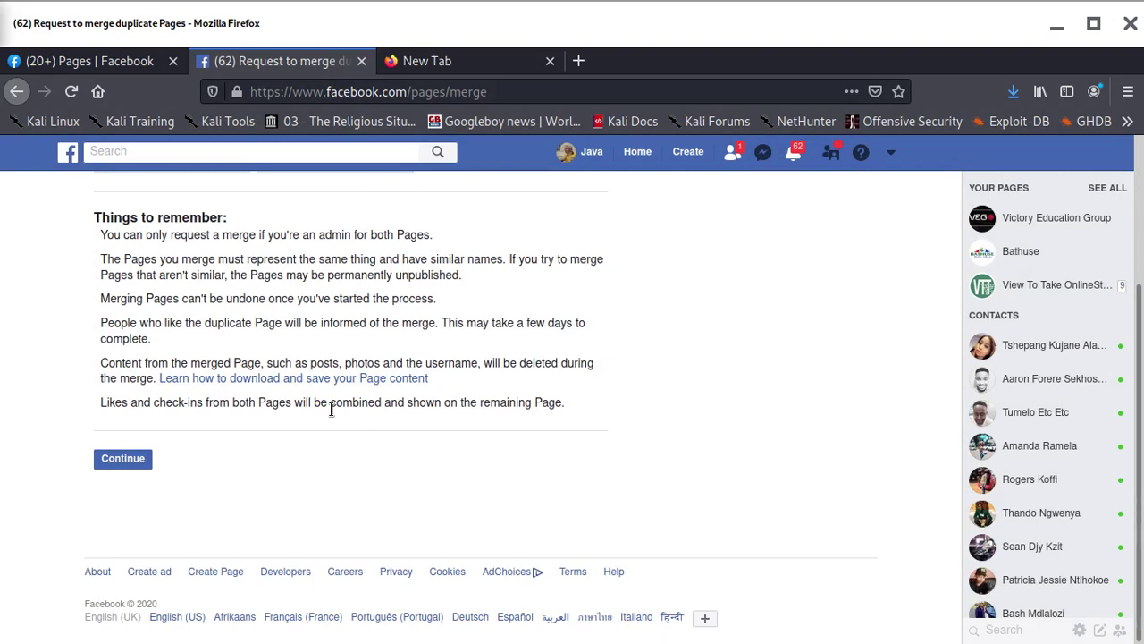
{"action": "scroll", "coordinate": [330, 410], "scroll_direction": "up", "scroll_amount": 4}
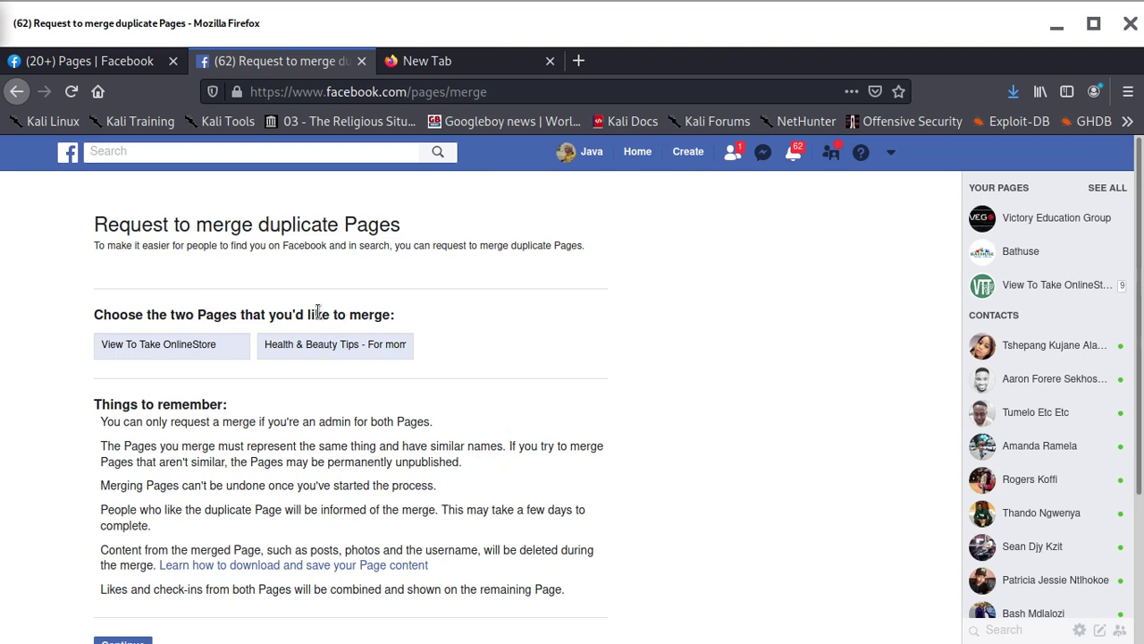
Return to the list of managed Pages and scroll through it
{"action": "left_click", "coordinate": [122, 65]}
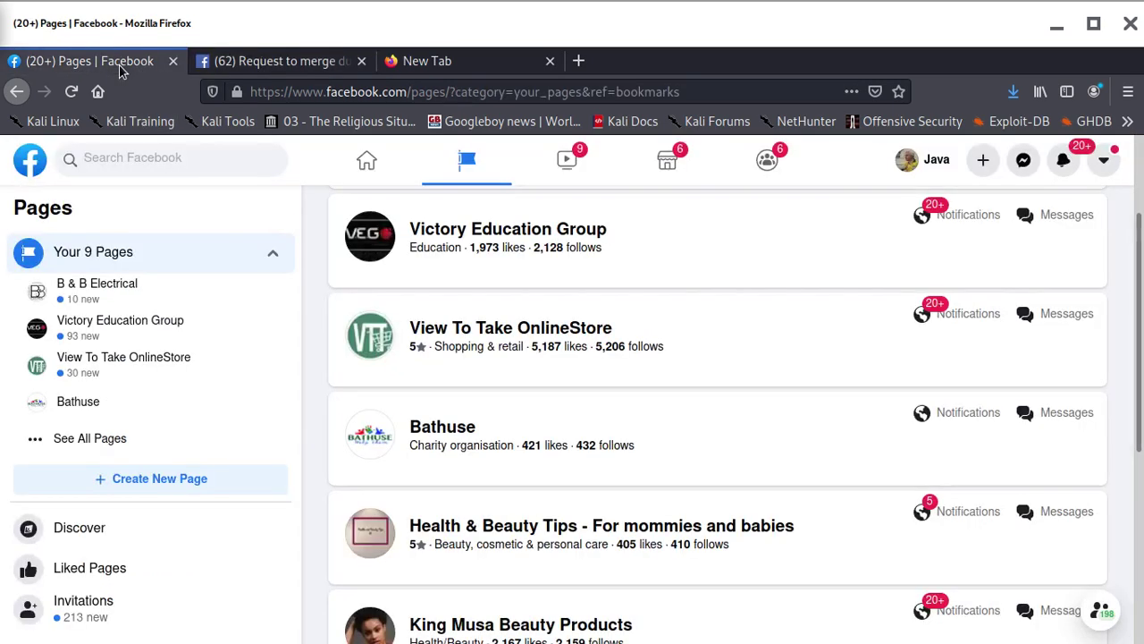
{"action": "scroll", "coordinate": [523, 488], "scroll_direction": "up", "scroll_amount": 3}
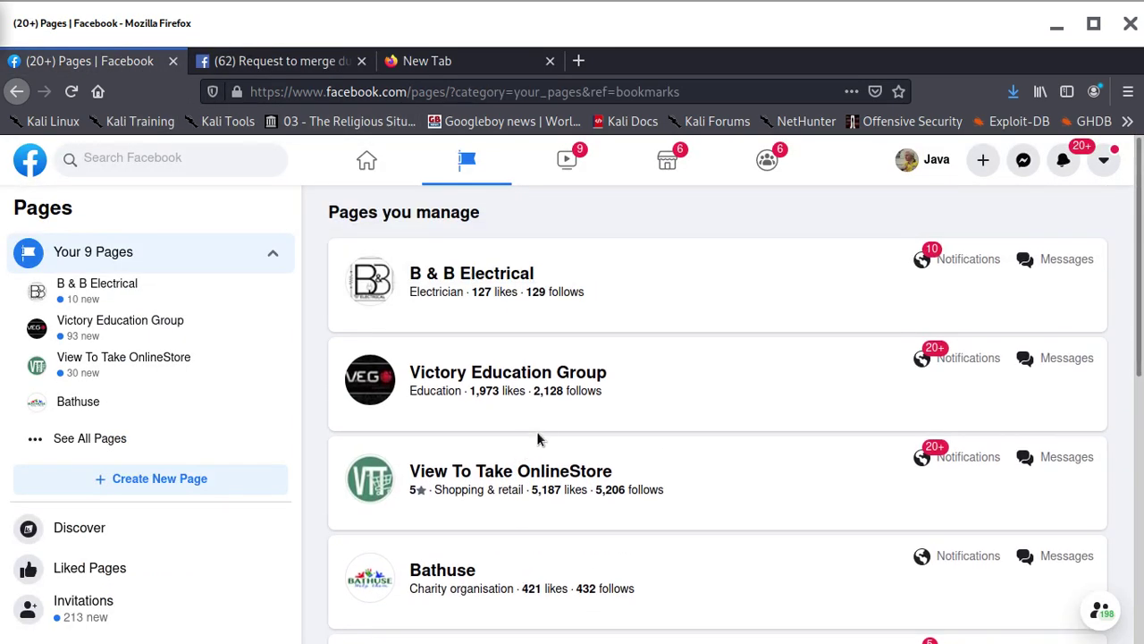
{"action": "scroll", "coordinate": [549, 438], "scroll_direction": "down", "scroll_amount": 3}
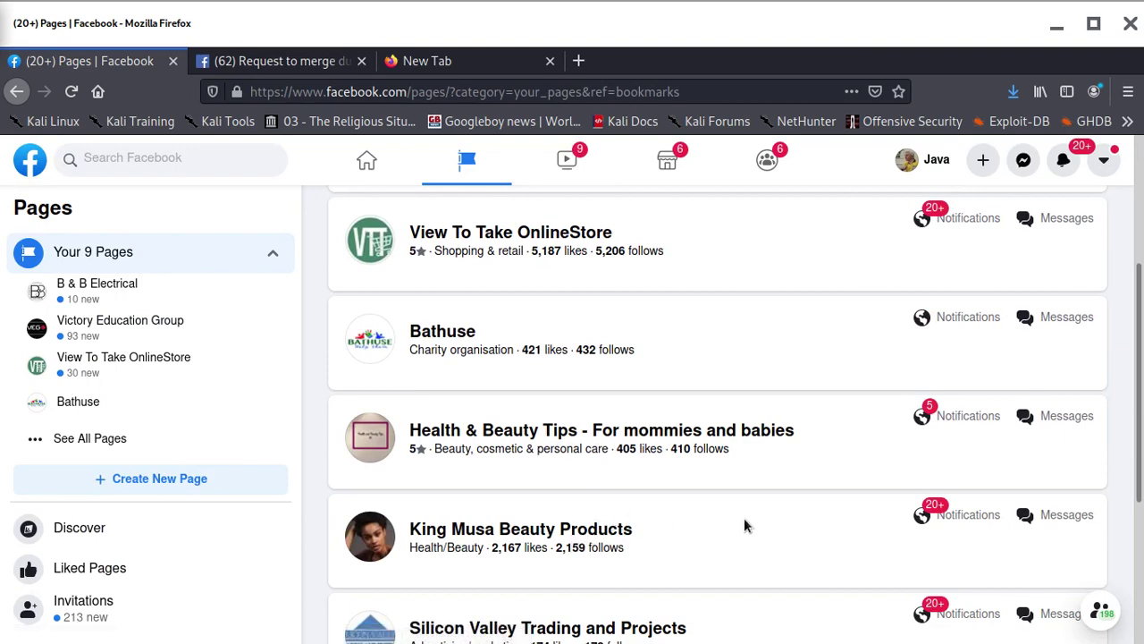
{"action": "scroll", "coordinate": [507, 521], "scroll_direction": "down", "scroll_amount": 2}
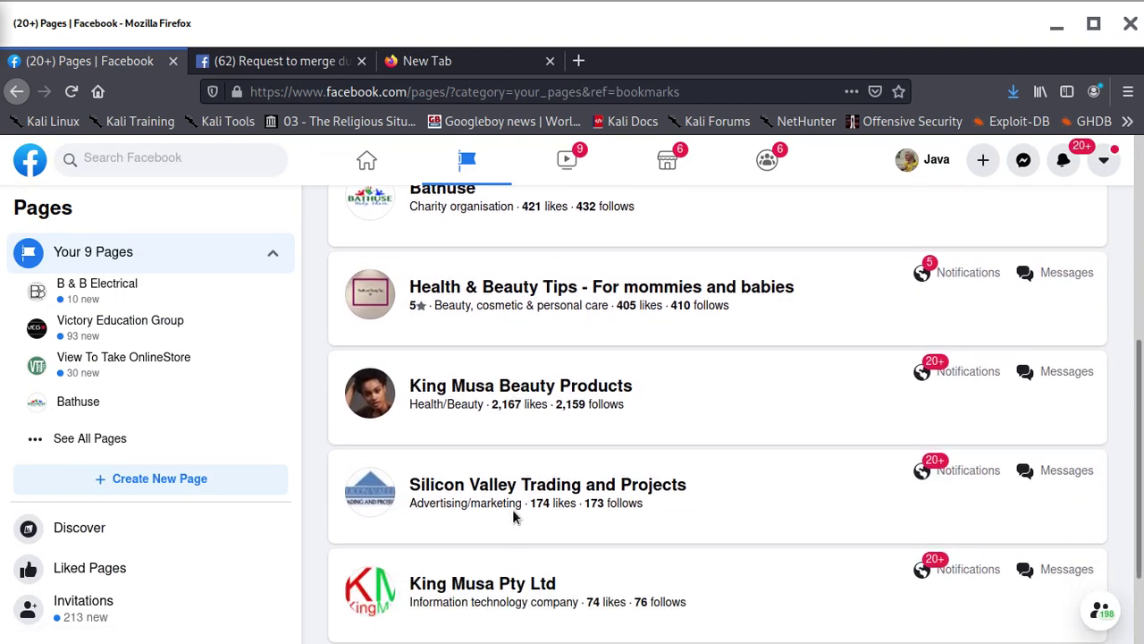
{"action": "scroll", "coordinate": [514, 516], "scroll_direction": "up", "scroll_amount": 1}
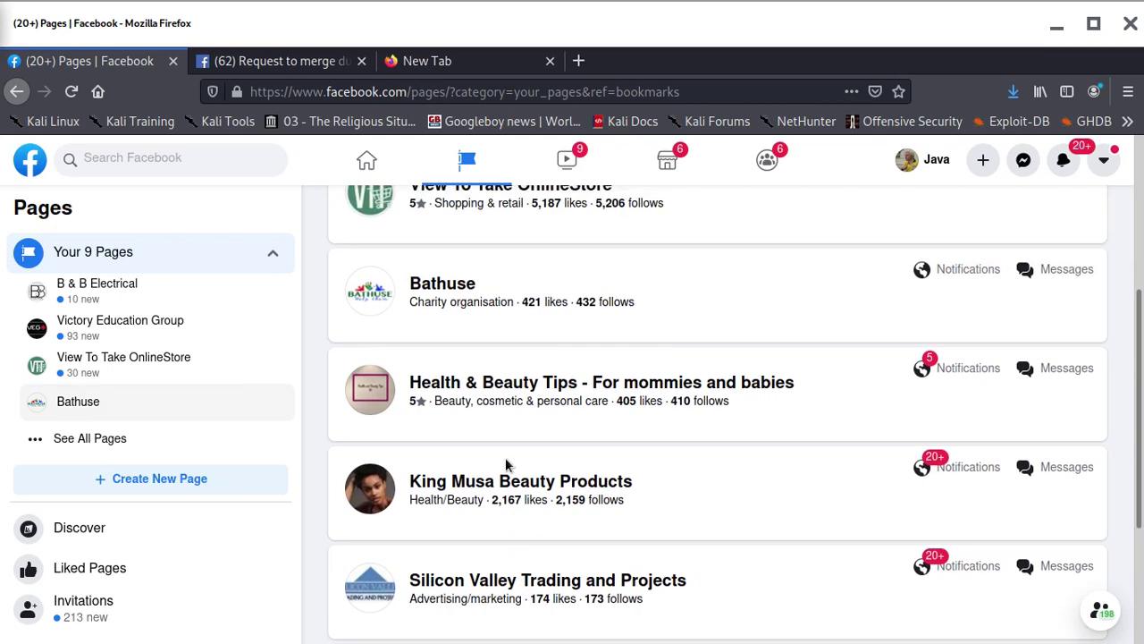
{"action": "scroll", "coordinate": [517, 475], "scroll_direction": "up", "scroll_amount": 2}
{"action": "scroll", "coordinate": [511, 487], "scroll_direction": "down", "scroll_amount": 3}
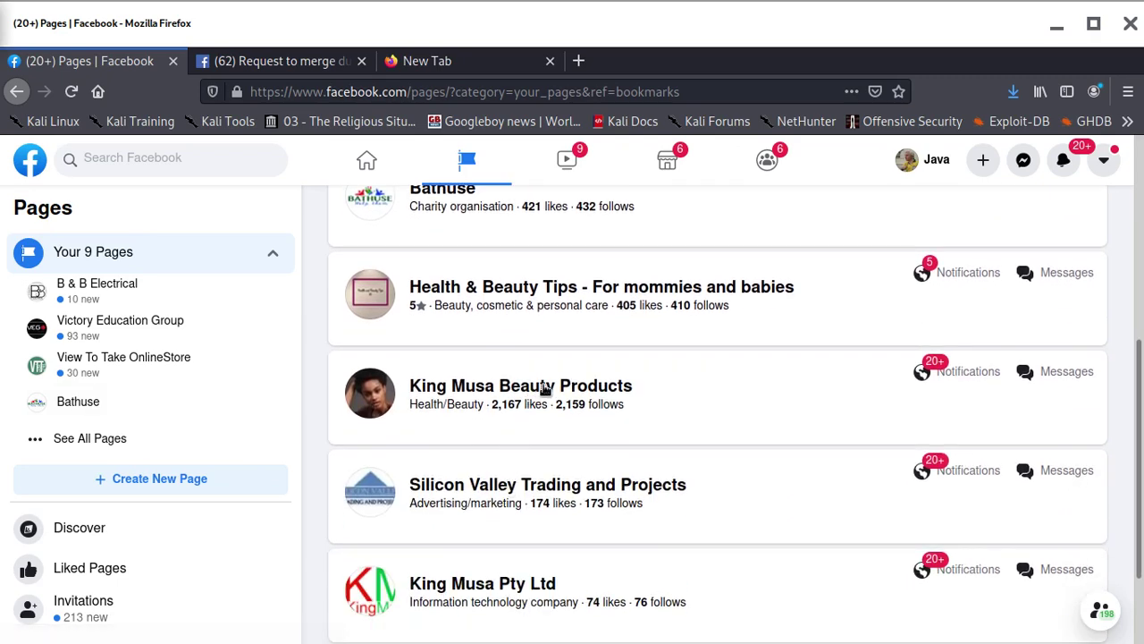
Visit the King Musa Beauty Products Page, then go home and reopen Pages
{"action": "left_click", "coordinate": [489, 387]}
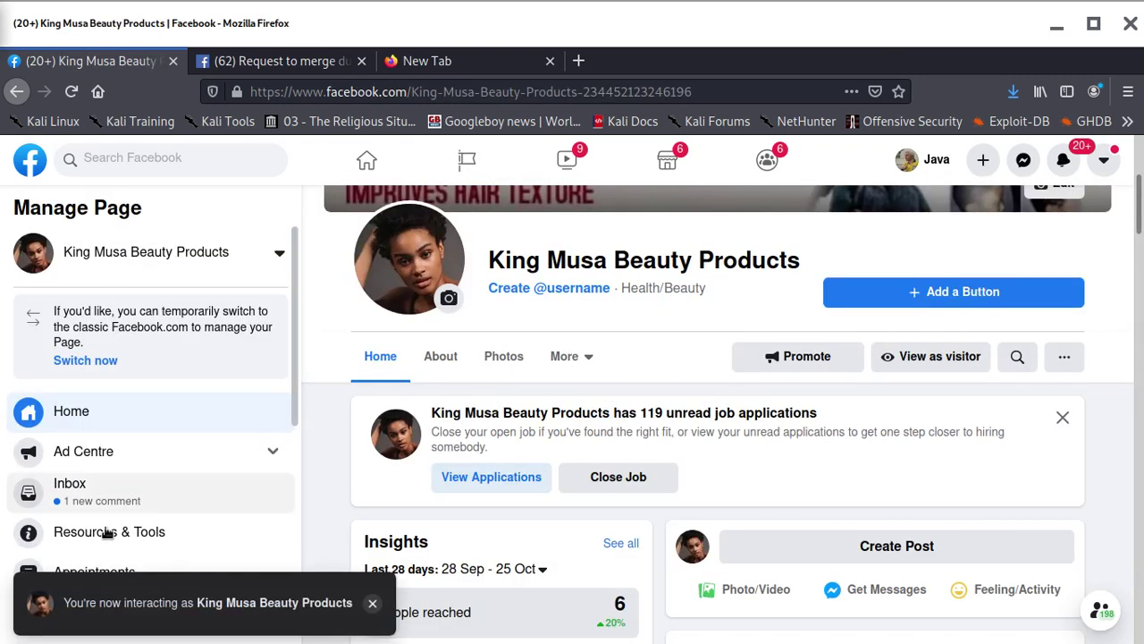
{"action": "scroll", "coordinate": [114, 513], "scroll_direction": "down", "scroll_amount": 2}
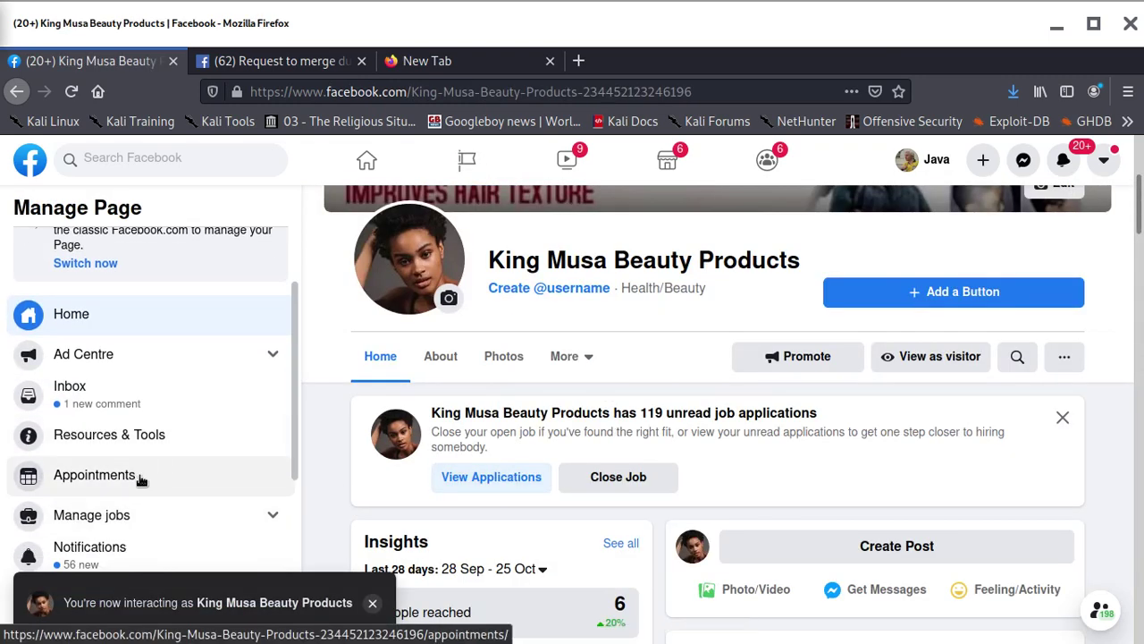
{"action": "scroll", "coordinate": [134, 474], "scroll_direction": "up", "scroll_amount": 2}
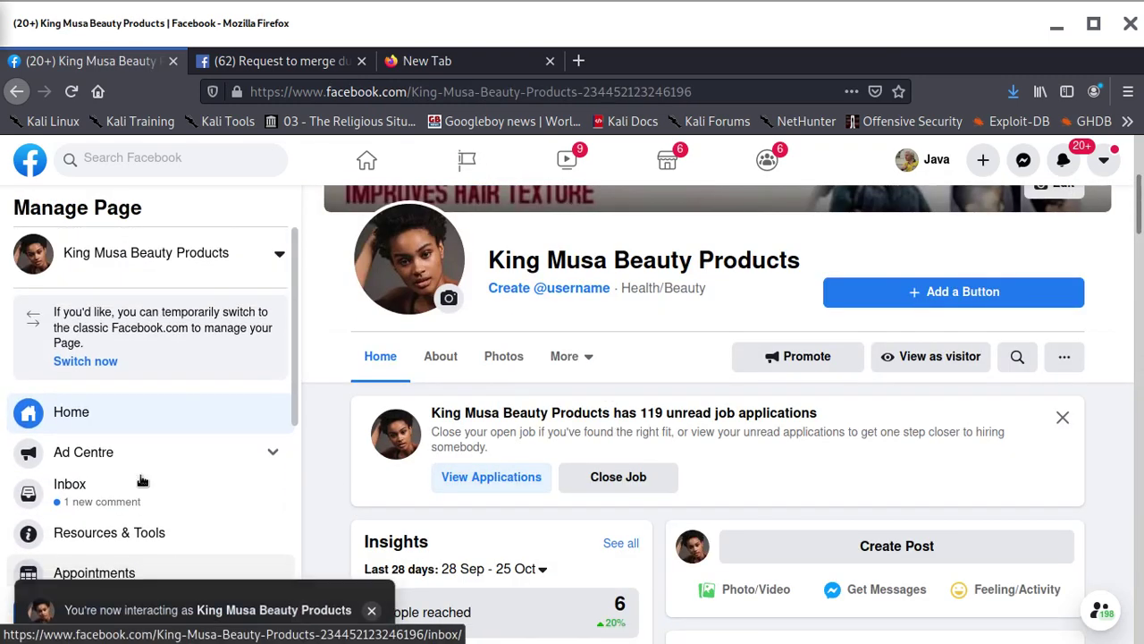
{"action": "left_click", "coordinate": [18, 172]}
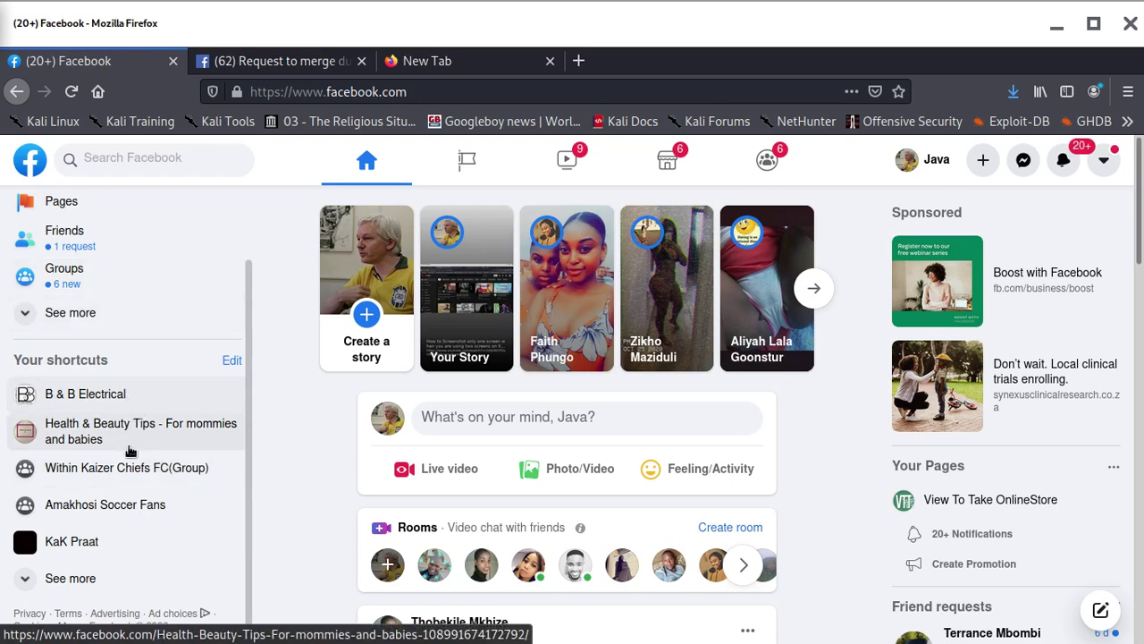
{"action": "scroll", "coordinate": [132, 483], "scroll_direction": "up", "scroll_amount": 3}
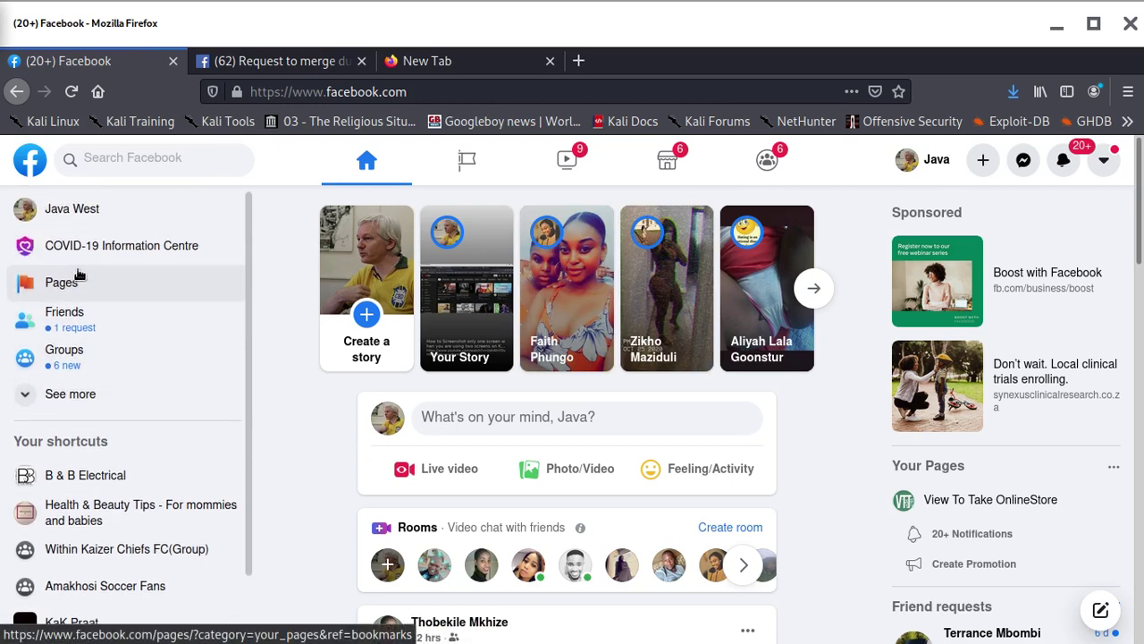
{"action": "left_click", "coordinate": [79, 291]}
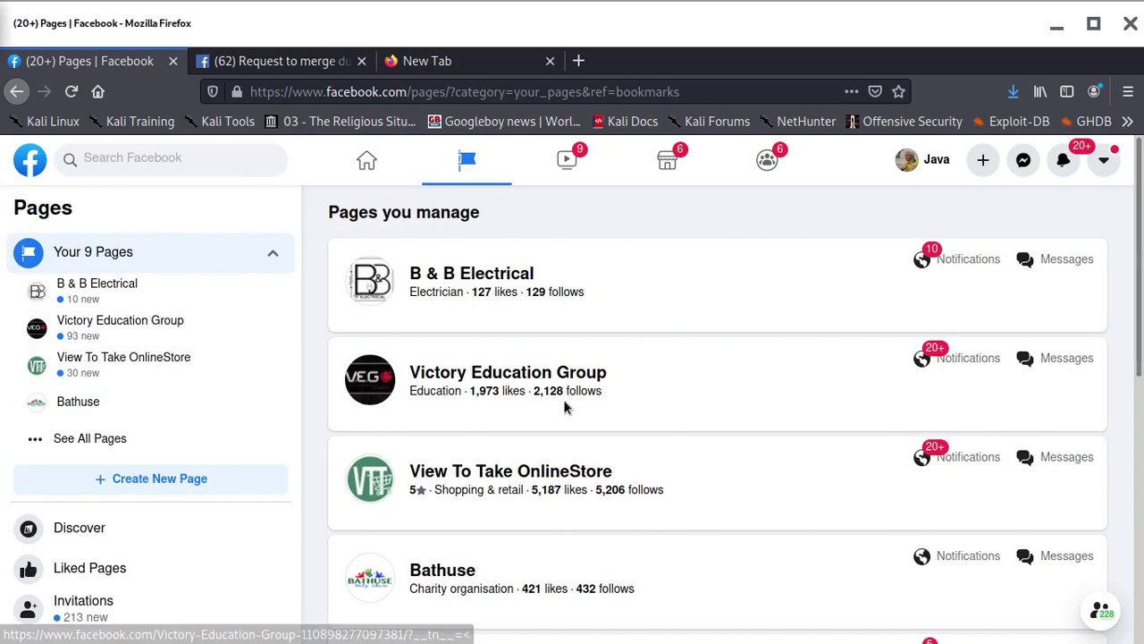
Open View To Take OnlineStore and copy its Page name
{"action": "left_click", "coordinate": [525, 471]}
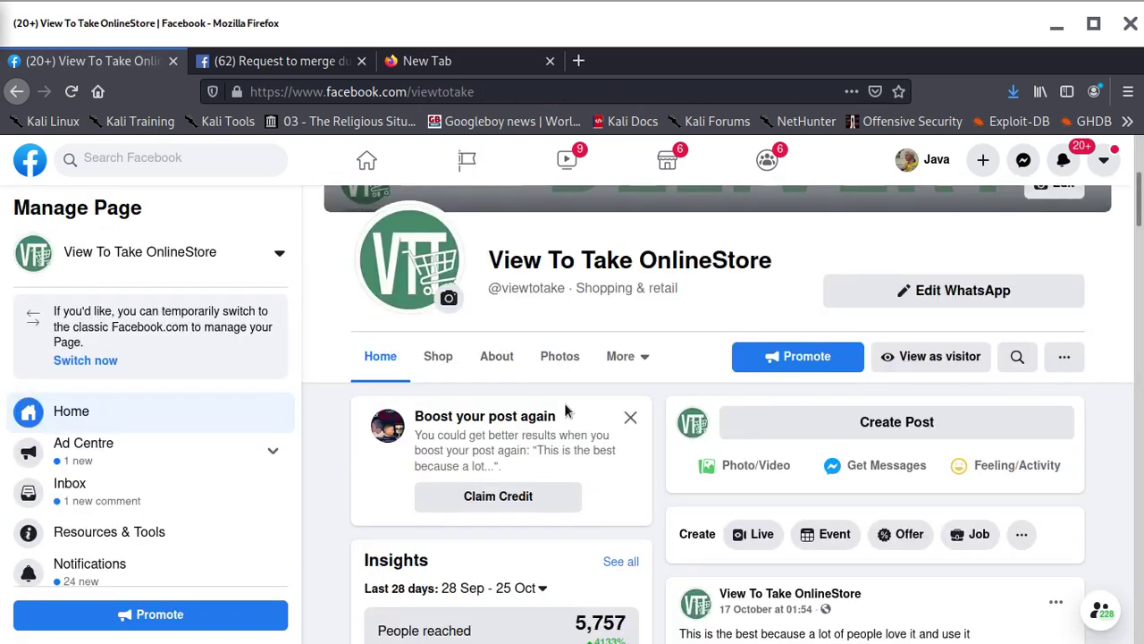
{"action": "left_click_drag", "start_coordinate": [774, 261], "coordinate": [490, 264]}
{"action": "right_click", "coordinate": [517, 259]}
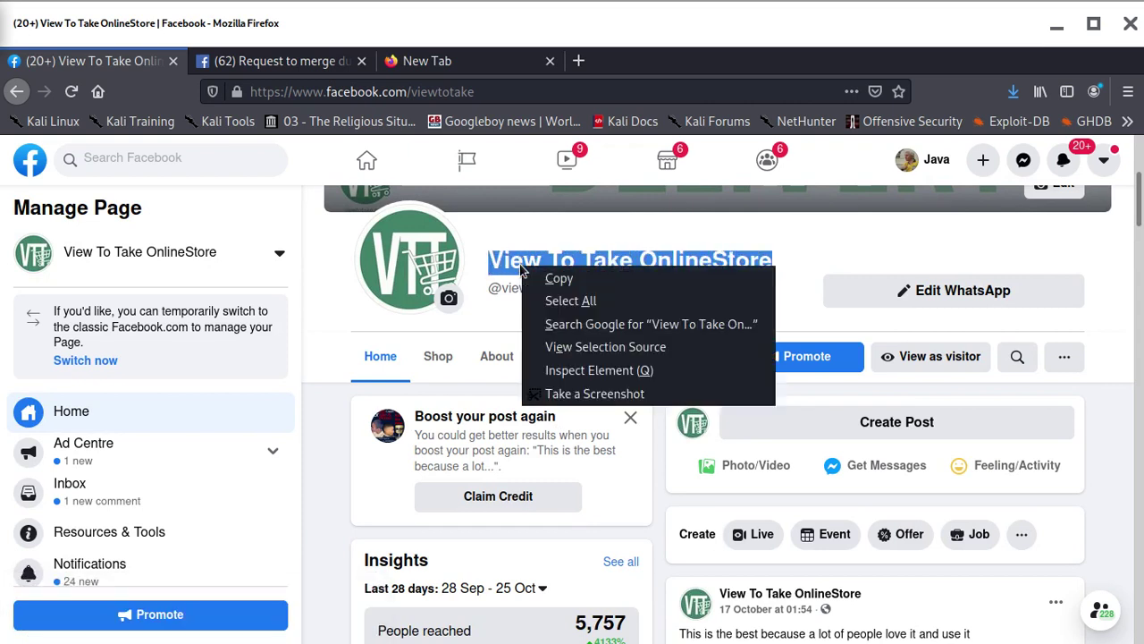
{"action": "left_click", "coordinate": [596, 284]}
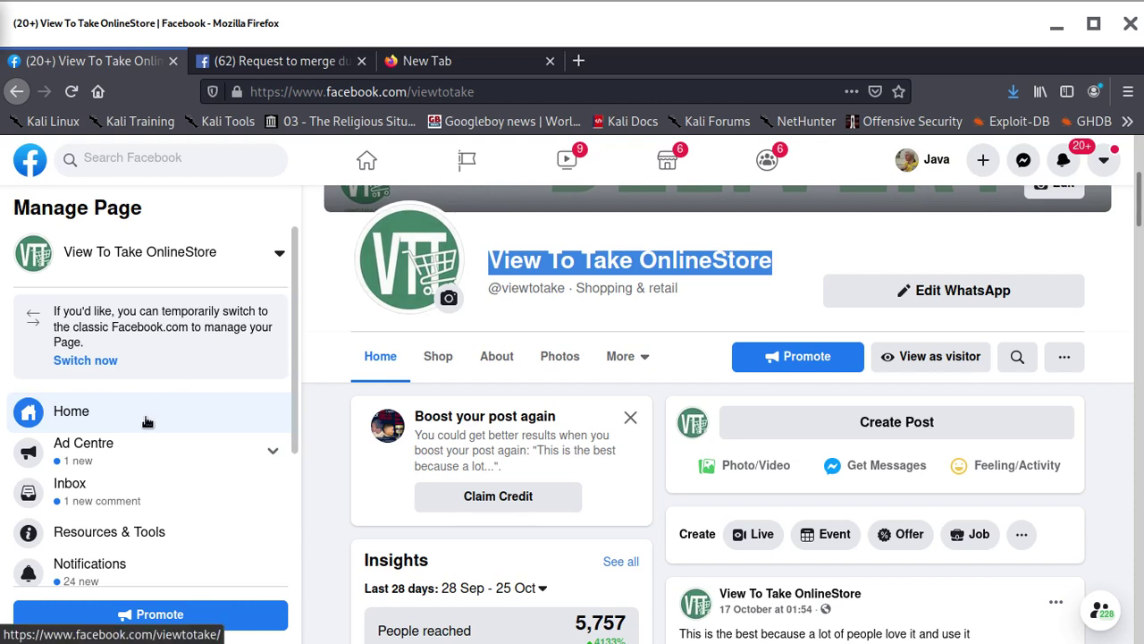
{"action": "scroll", "coordinate": [147, 514], "scroll_direction": "down", "scroll_amount": 1}
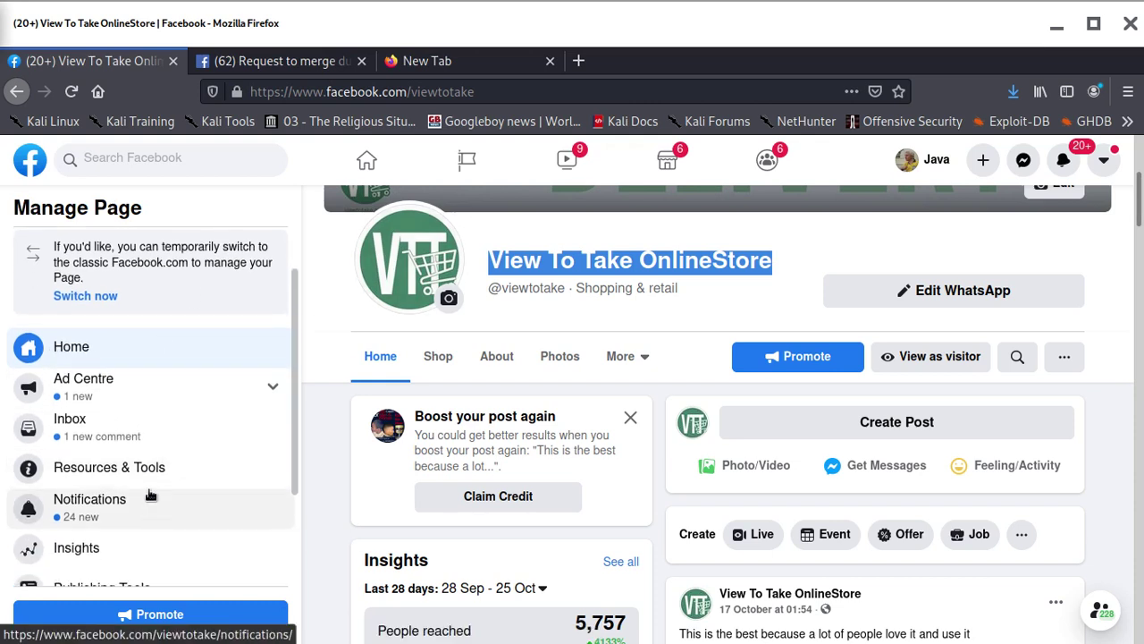
{"action": "scroll", "coordinate": [148, 465], "scroll_direction": "up", "scroll_amount": 1}
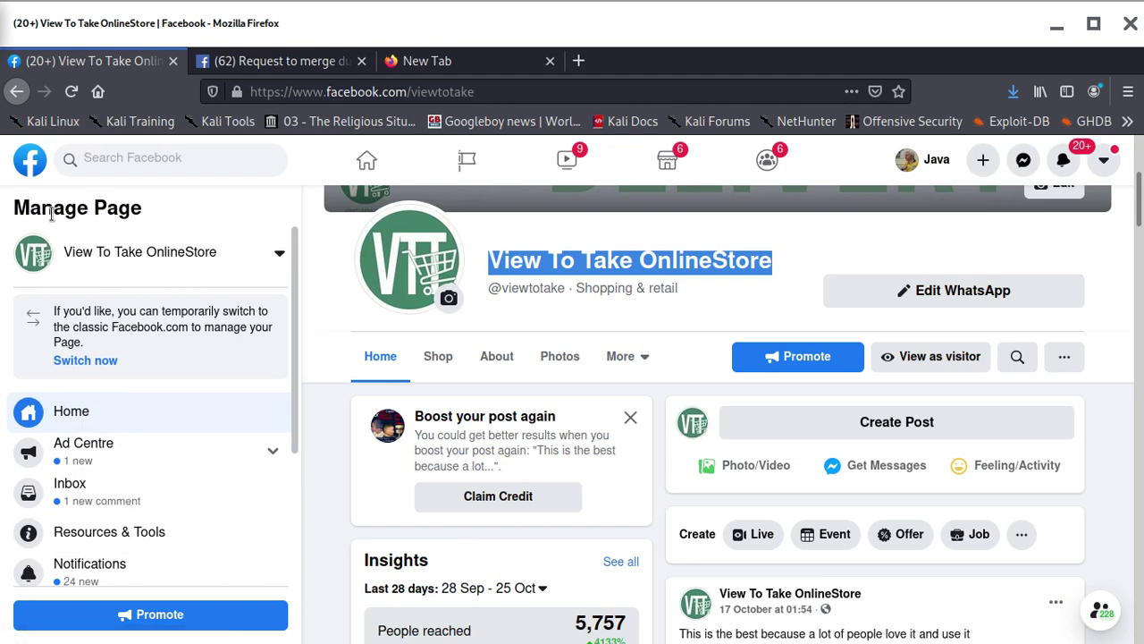
Go back home, open Pages, and show all nine managed Pages
{"action": "left_click", "coordinate": [34, 163]}
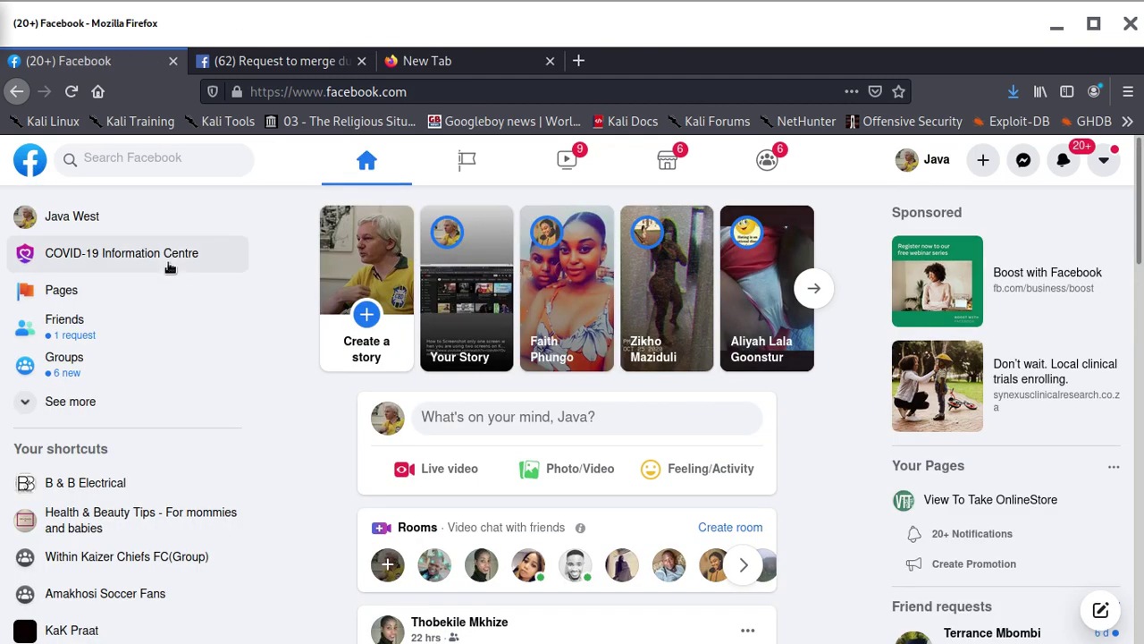
{"action": "left_click", "coordinate": [72, 300]}
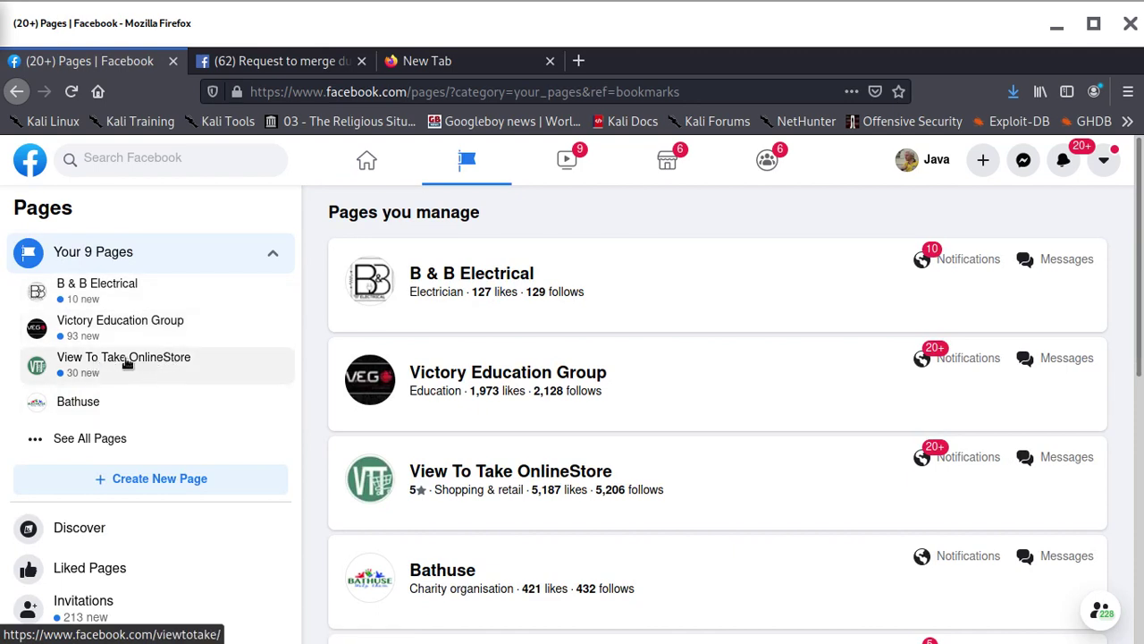
{"action": "left_click", "coordinate": [108, 441]}
Open King Musa Beauty Products and its Edit Page Info form
{"action": "scroll", "coordinate": [143, 429], "scroll_direction": "down", "scroll_amount": 1}
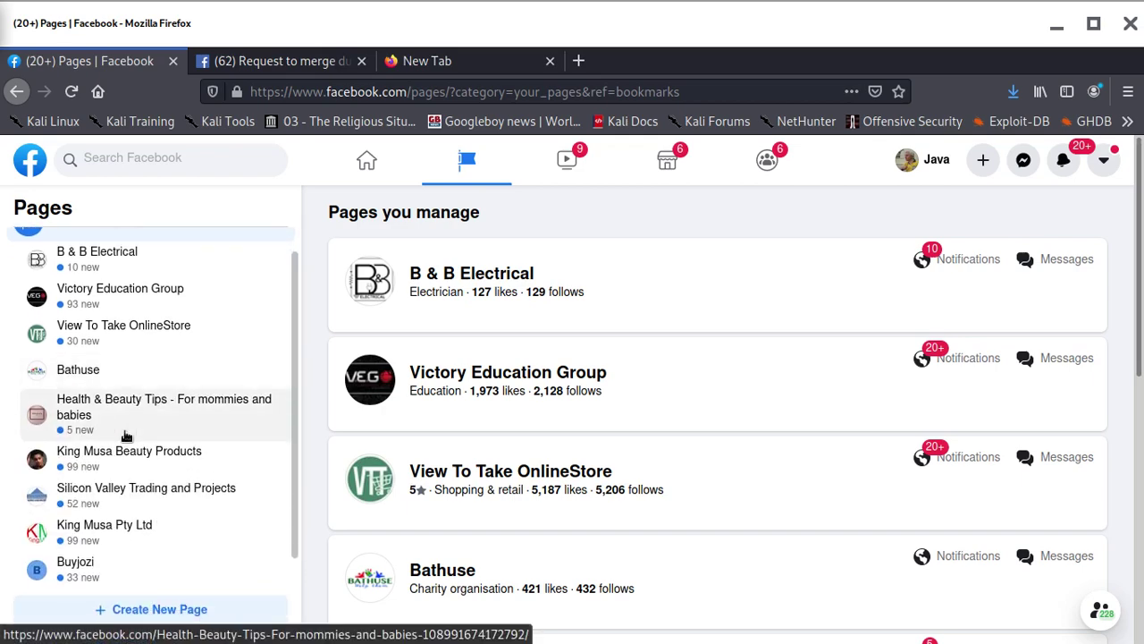
{"action": "left_click", "coordinate": [114, 458]}
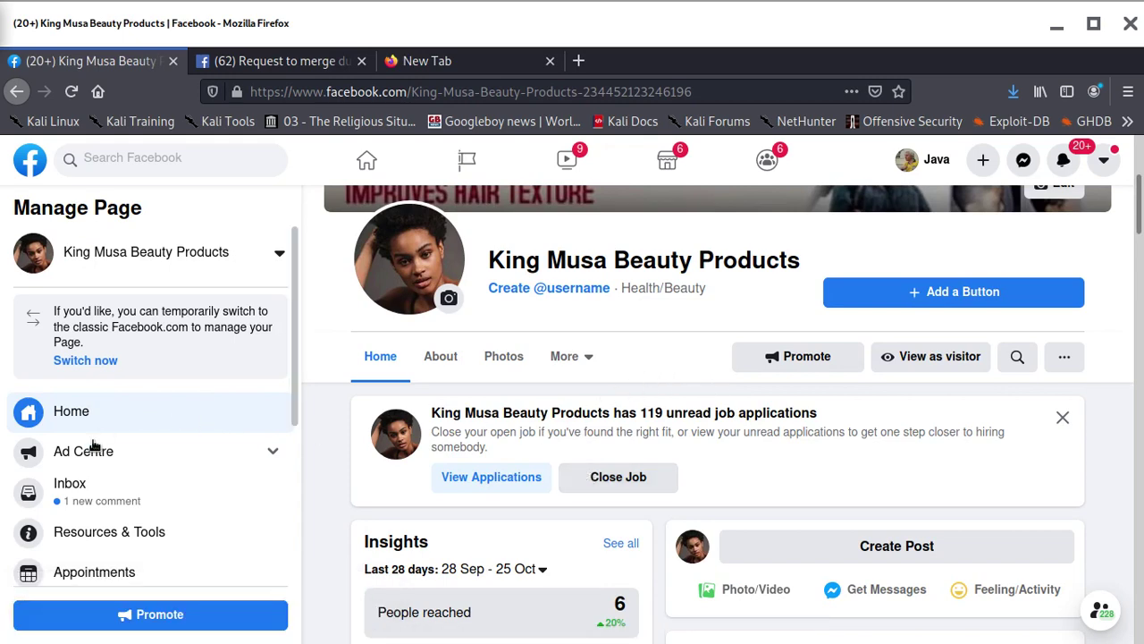
{"action": "scroll", "coordinate": [94, 480], "scroll_direction": "down", "scroll_amount": 3}
{"action": "scroll", "coordinate": [105, 501], "scroll_direction": "down", "scroll_amount": 3}
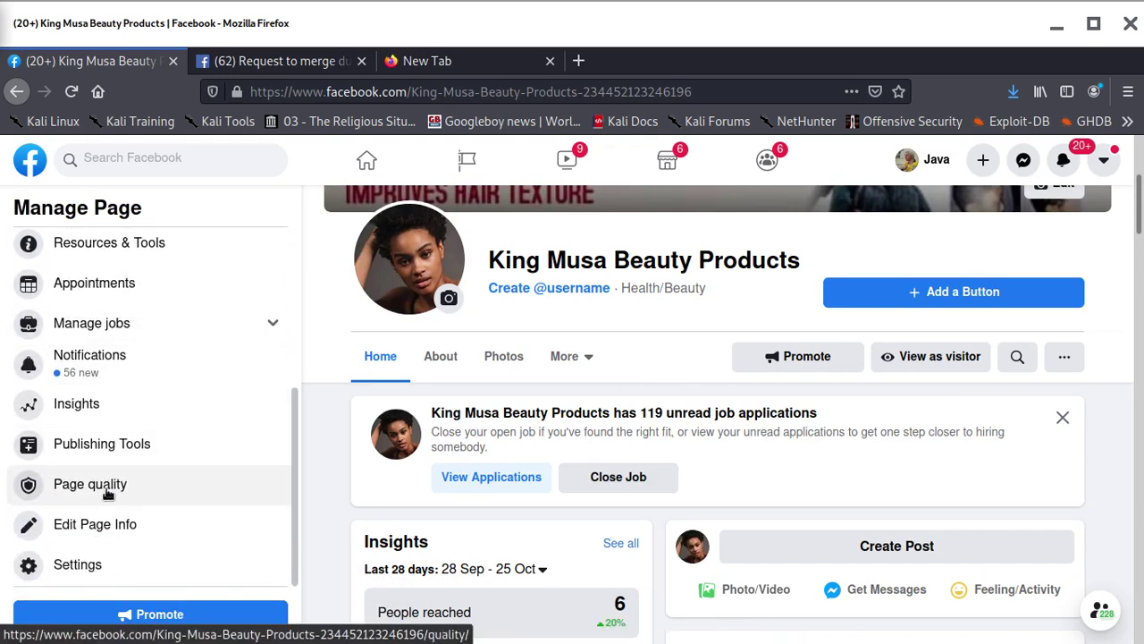
{"action": "left_click", "coordinate": [110, 528]}
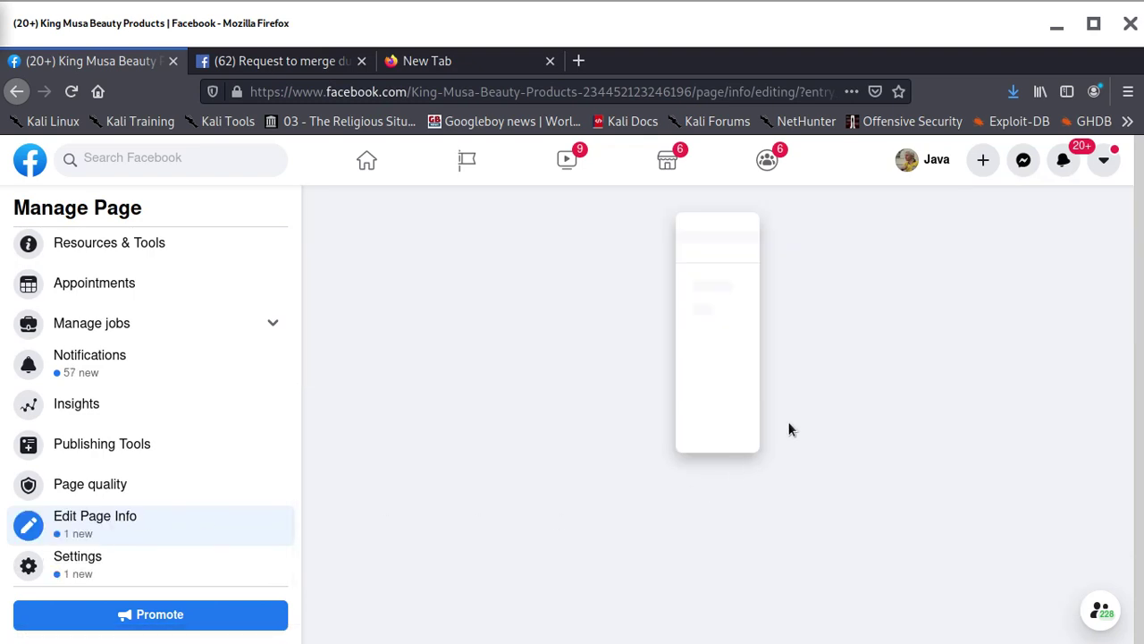
Replace the Page name with View To Take OnlineStore and request the change
{"action": "left_click", "coordinate": [712, 367]}
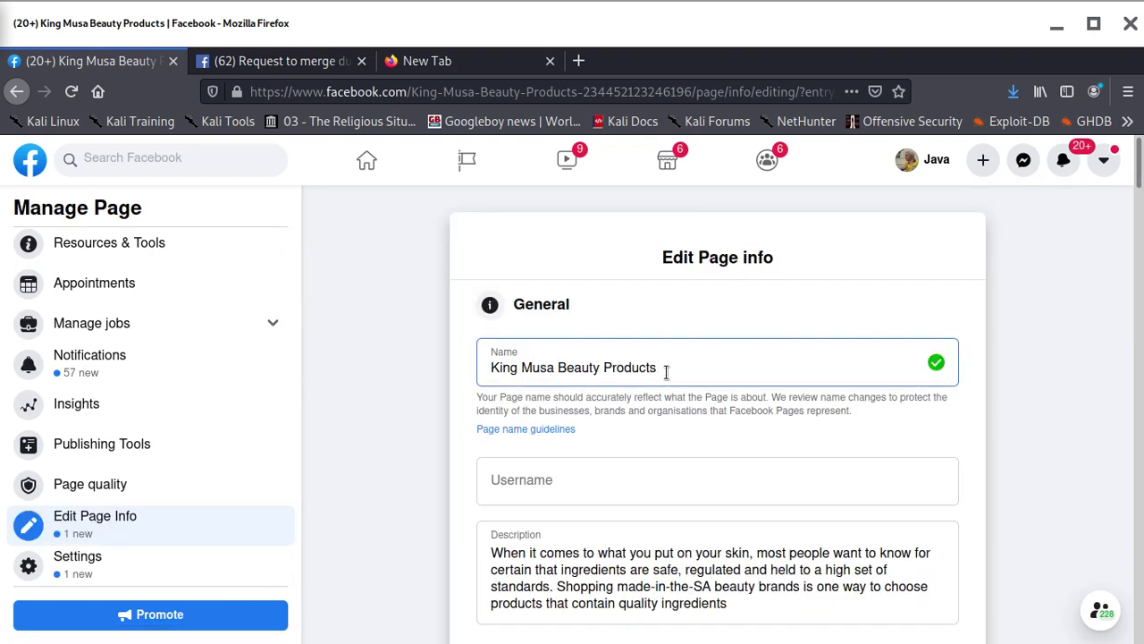
{"action": "key", "text": "BackSpace"}
{"action": "key", "text": "BackSpace"}
{"action": "key", "text": "BackSpace"}
{"action": "key", "text": "BackSpace"}
{"action": "key", "text": "BackSpace"}
{"action": "key", "text": "BackSpace"}
{"action": "key", "text": "BackSpace"}
{"action": "key", "text": "BackSpace"}
{"action": "key", "text": "BackSpace"}
{"action": "key", "text": "BackSpace"}
{"action": "key", "text": "BackSpace"}
{"action": "key", "text": "BackSpace"}
{"action": "key", "text": "BackSpace"}
{"action": "key", "text": "BackSpace"}
{"action": "key", "text": "BackSpace"}
{"action": "key", "text": "BackSpace"}
{"action": "key", "text": "BackSpace"}
{"action": "key", "text": "BackSpace"}
{"action": "key", "text": "BackSpace"}
{"action": "key", "text": "BackSpace"}
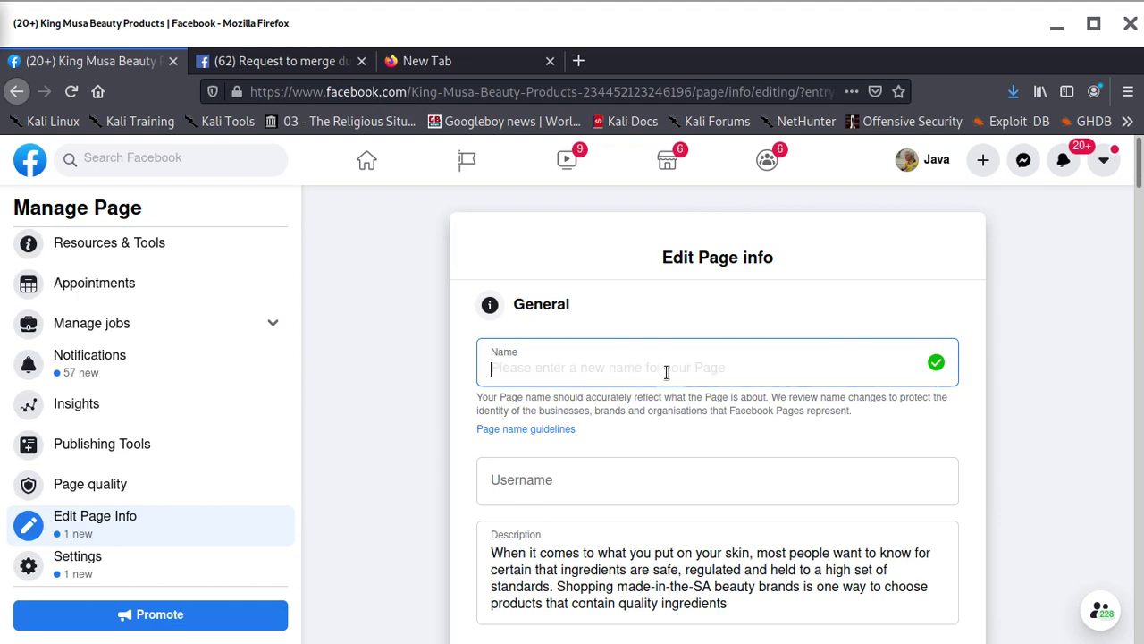
{"action": "key", "text": "ctrl+v"}
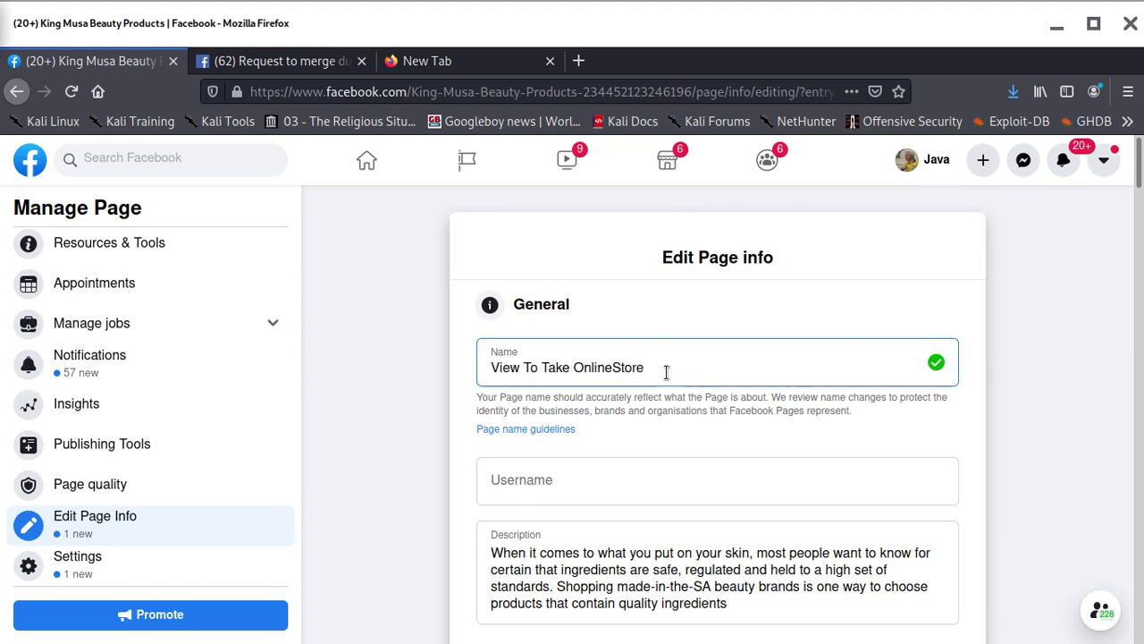
{"action": "scroll", "coordinate": [562, 478], "scroll_direction": "down", "scroll_amount": 3}
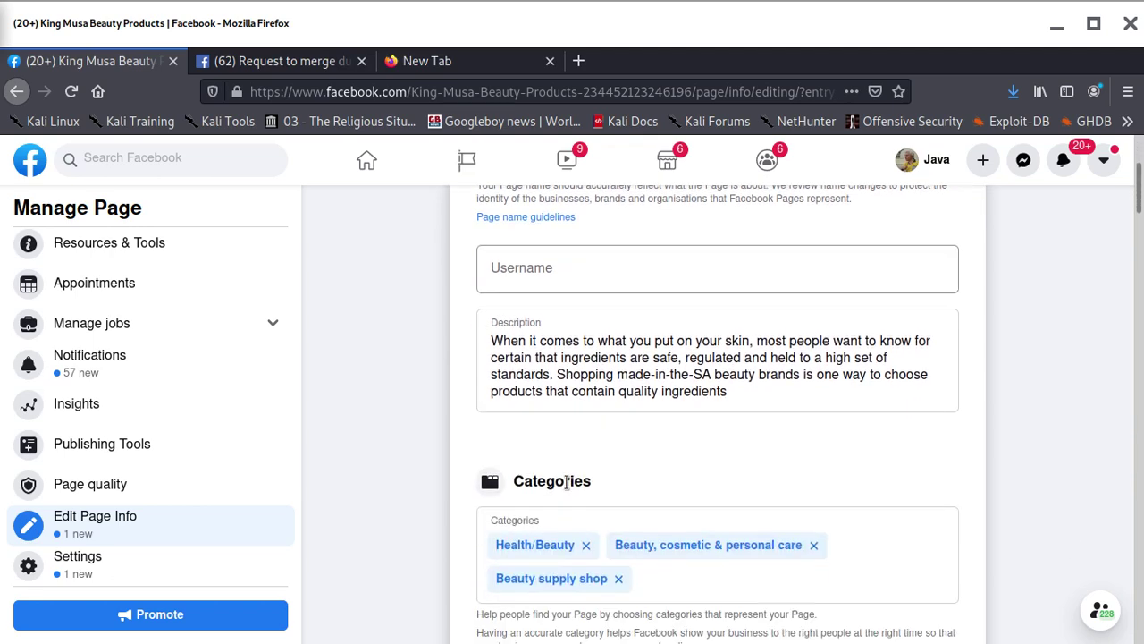
{"action": "left_click", "coordinate": [748, 364]}
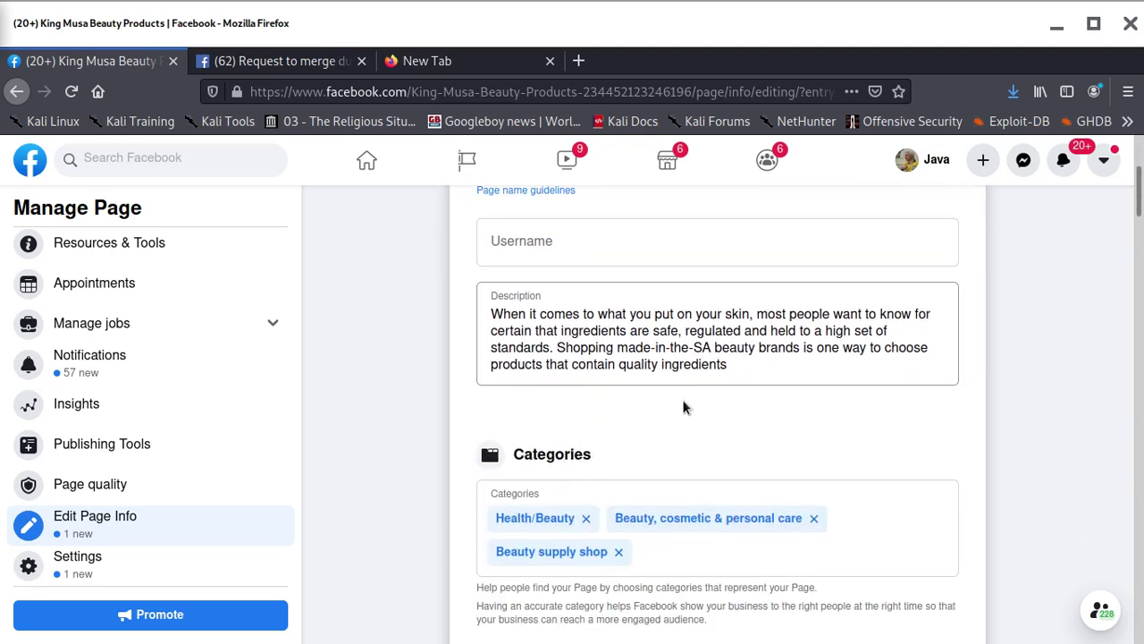
{"action": "scroll", "coordinate": [684, 408], "scroll_direction": "down", "scroll_amount": 2}
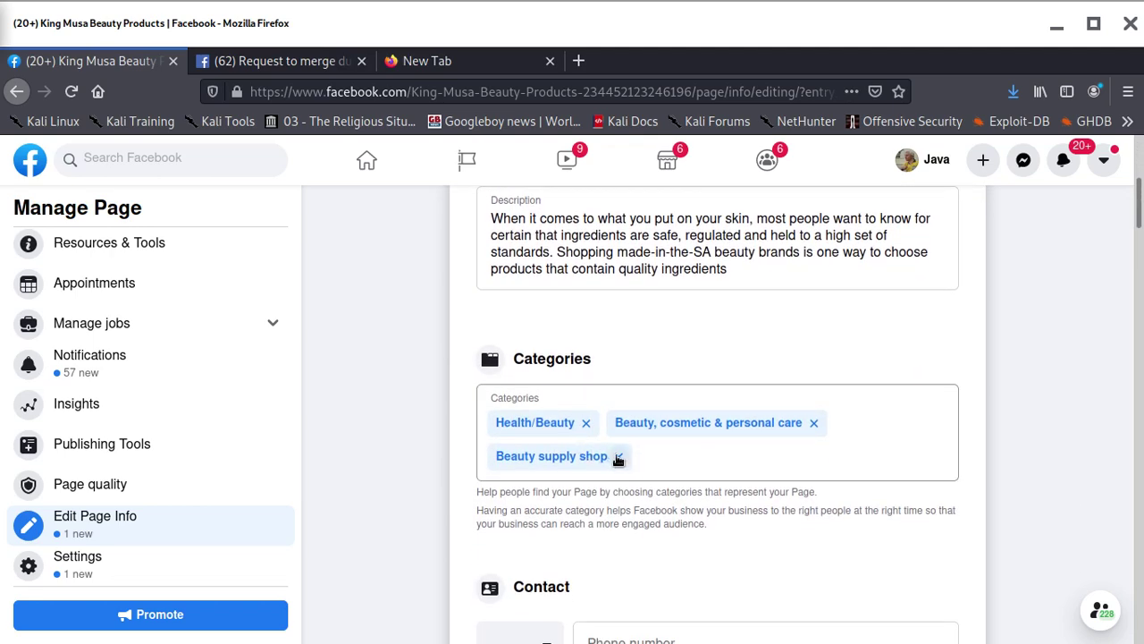
{"action": "left_click", "coordinate": [617, 458]}
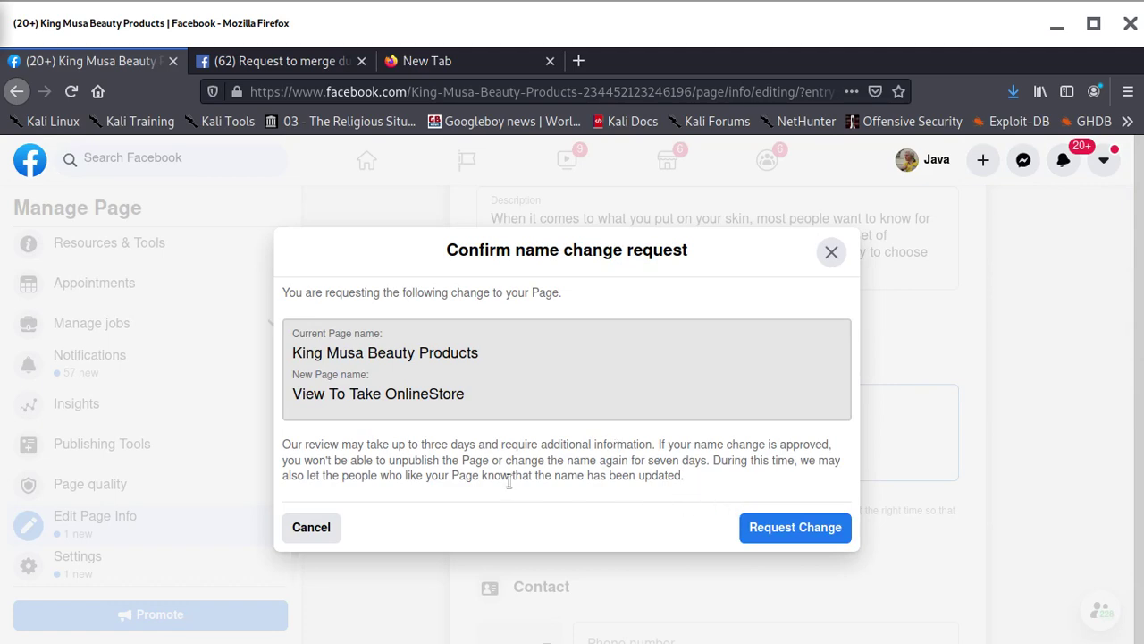
{"action": "left_click", "coordinate": [775, 530]}
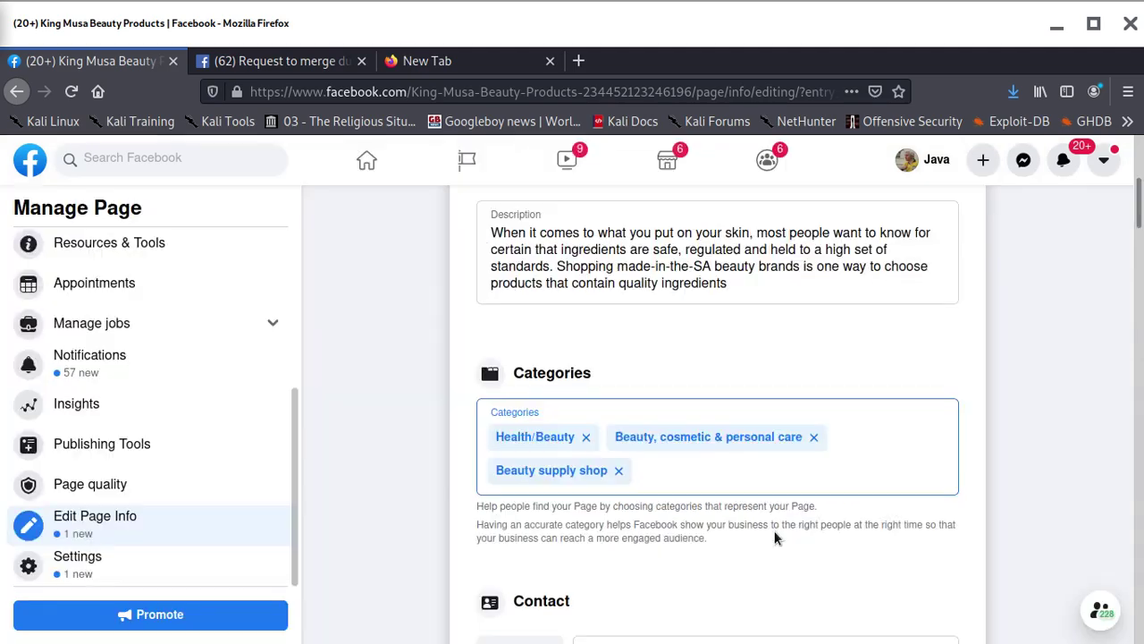
{"action": "scroll", "coordinate": [619, 379], "scroll_direction": "up", "scroll_amount": 5}
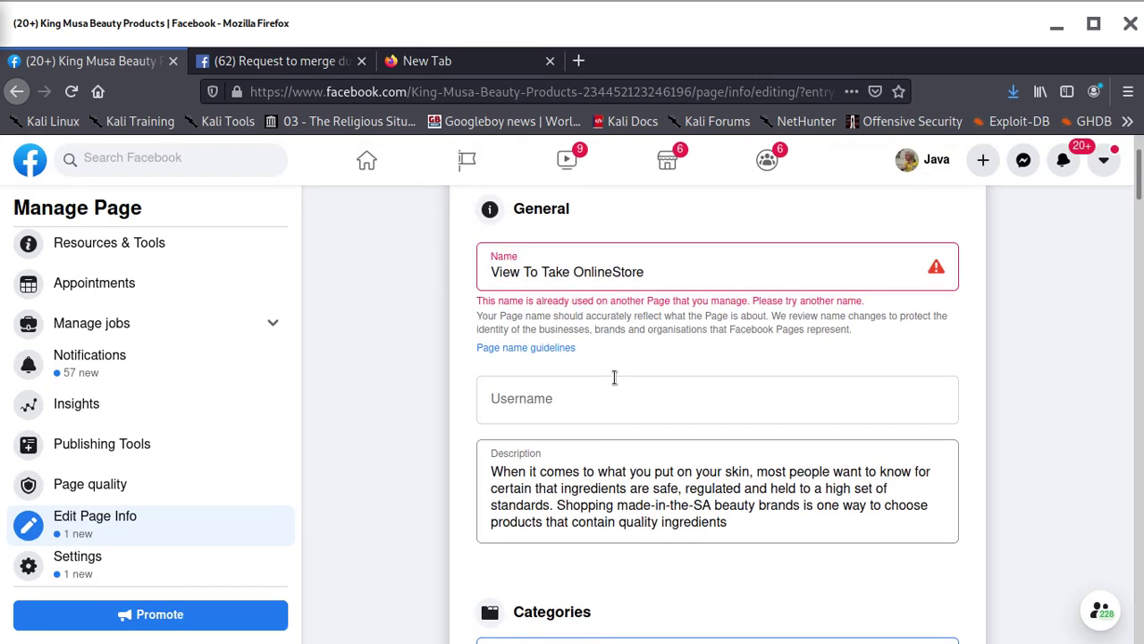
{"action": "scroll", "coordinate": [616, 384], "scroll_direction": "down", "scroll_amount": 6}
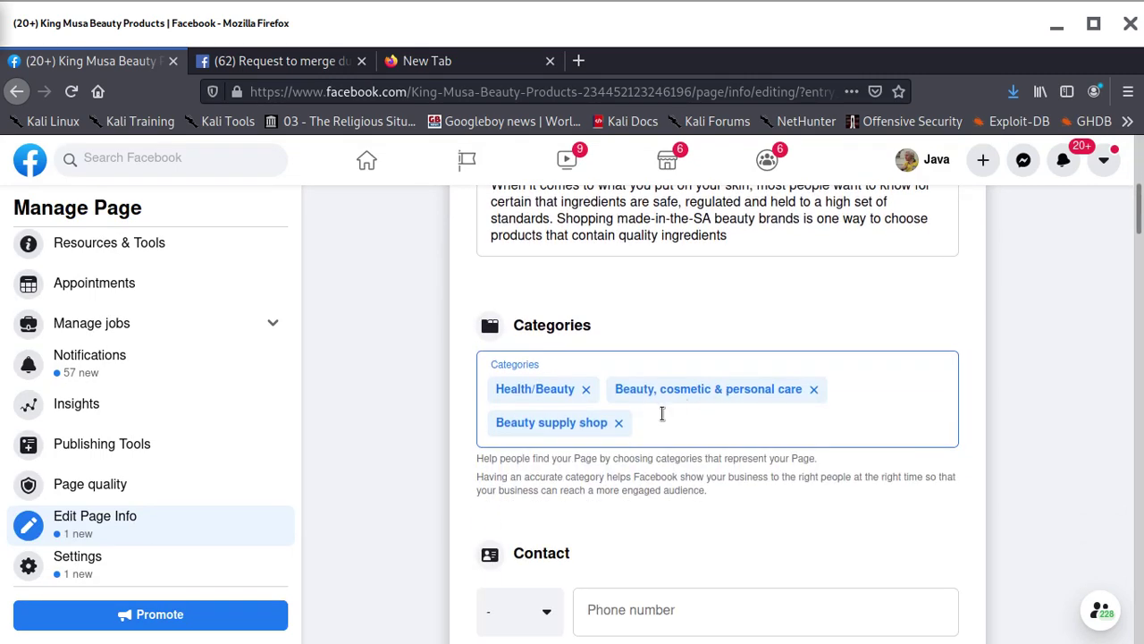
Remove Beauty supply shop, Beauty cosmetic & personal care and Health/beauty; add Shopping & retail
{"action": "left_click", "coordinate": [619, 422]}
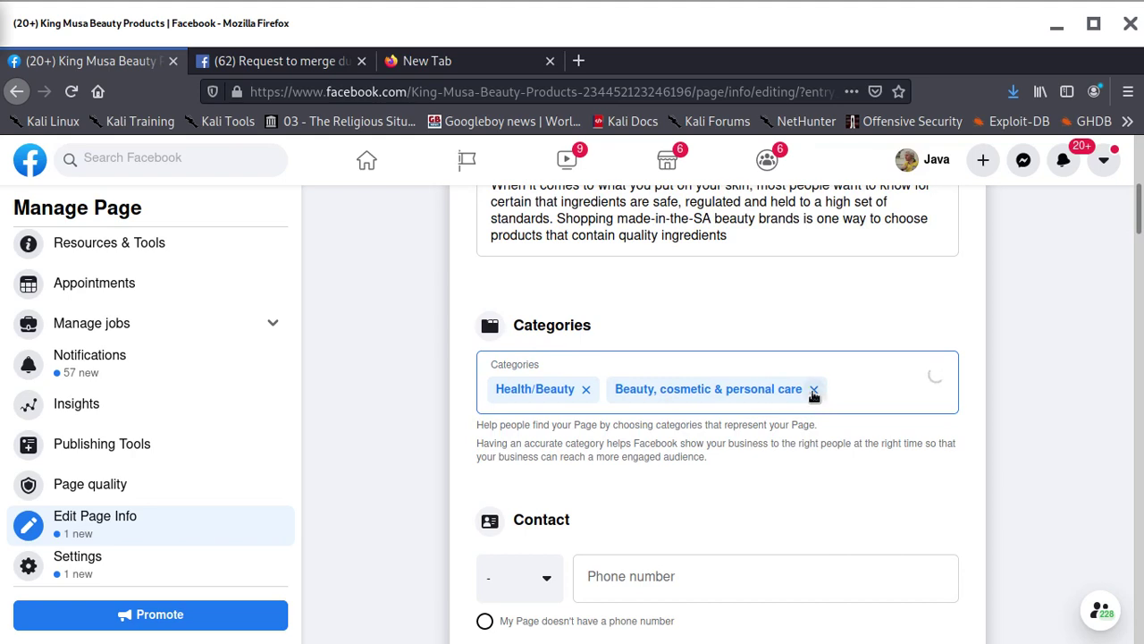
{"action": "left_click", "coordinate": [813, 390]}
{"action": "left_click", "coordinate": [636, 388]}
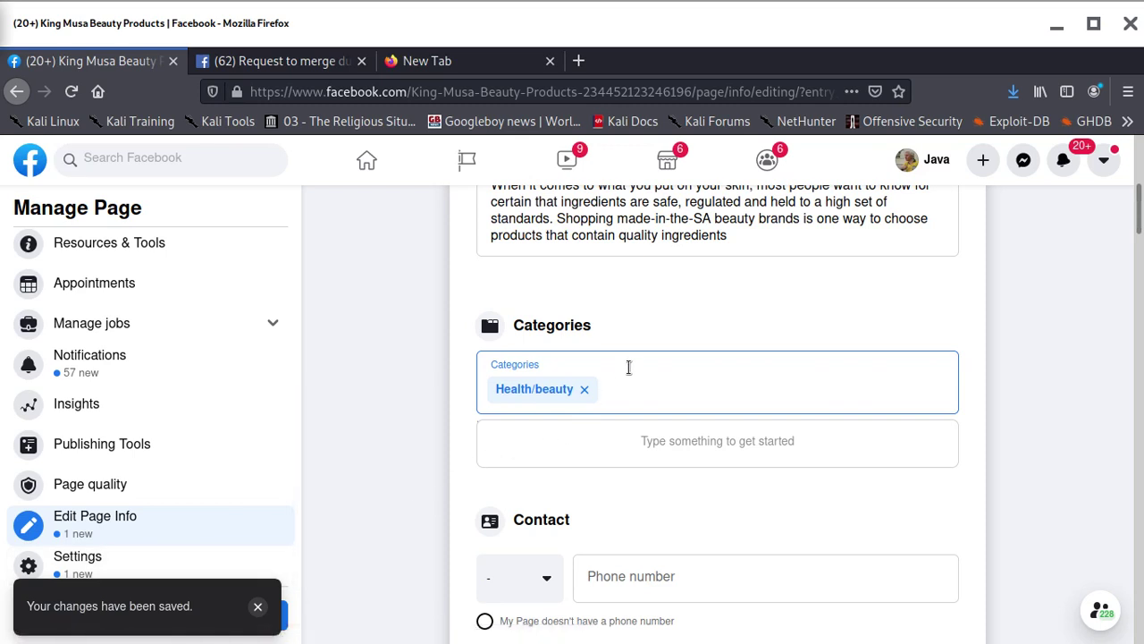
{"action": "type", "text": "S"}
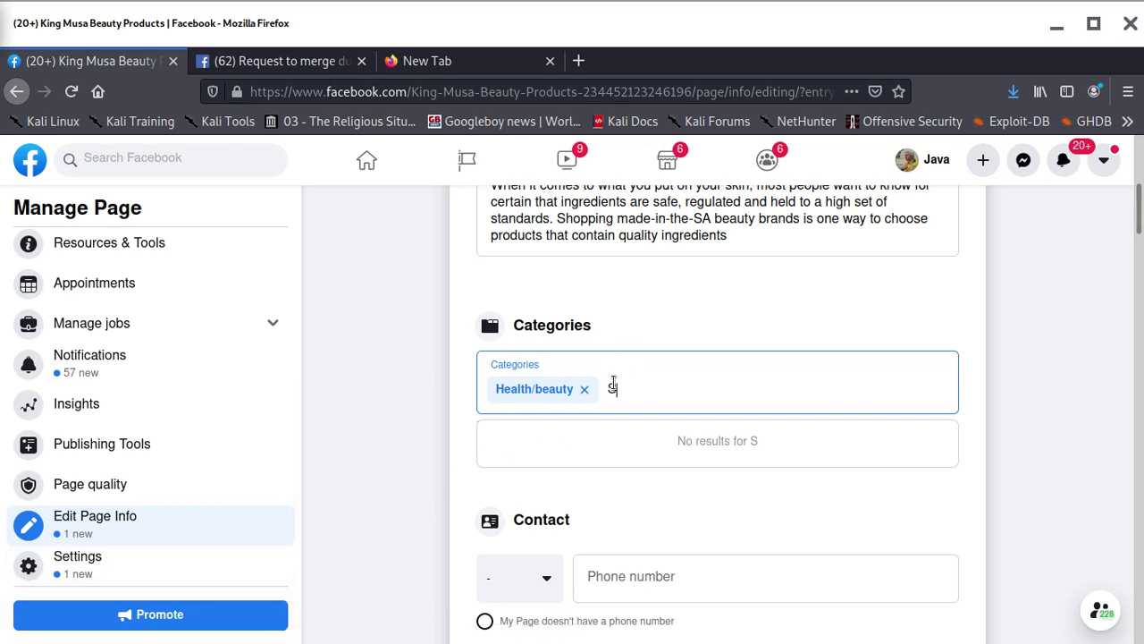
{"action": "type", "text": "hop"}
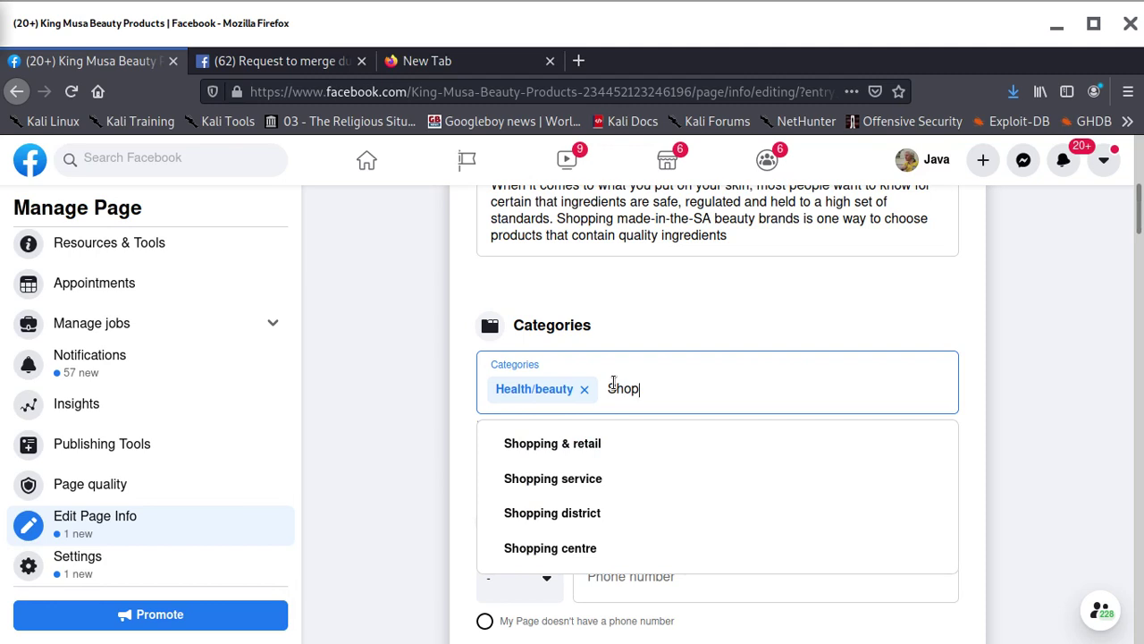
{"action": "left_click", "coordinate": [566, 444]}
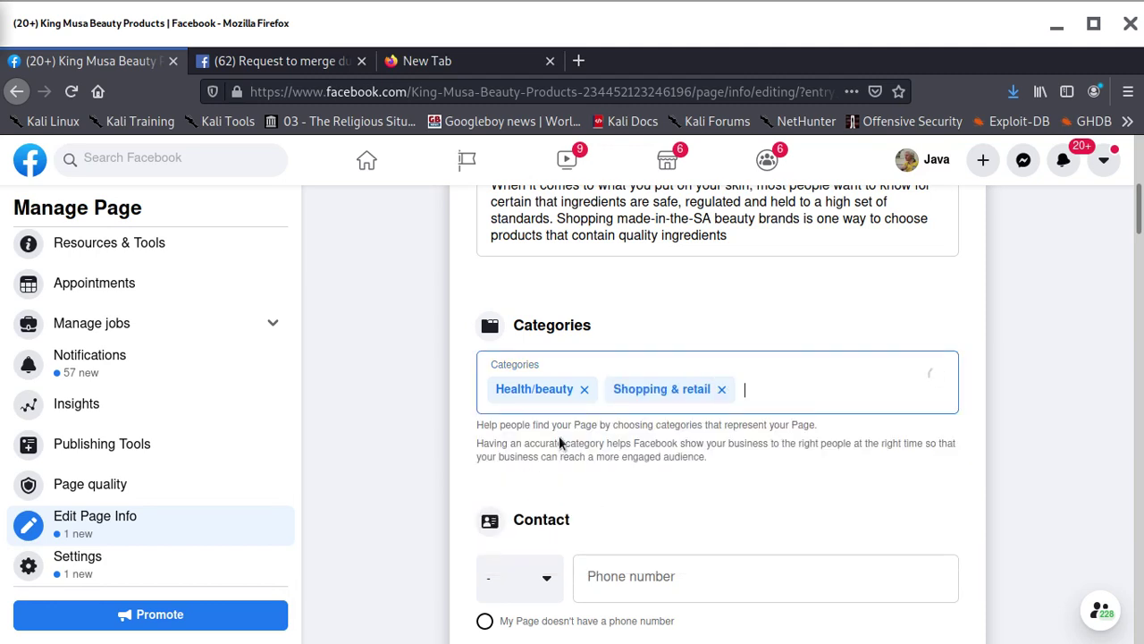
{"action": "left_click", "coordinate": [580, 390]}
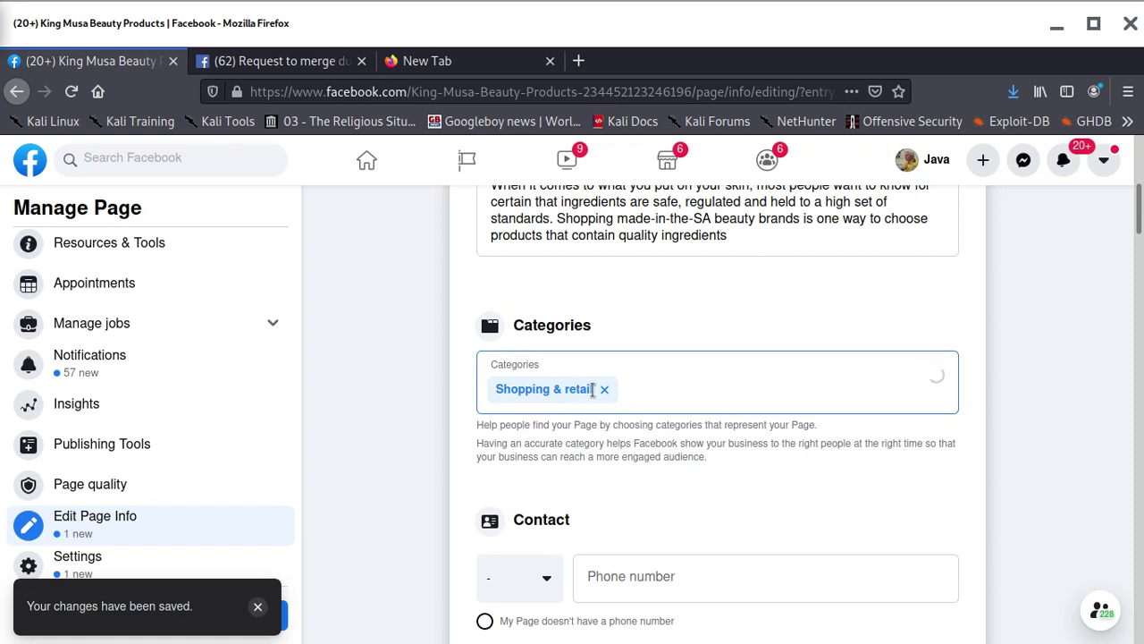
Select the phone number field and scroll back through the Page info form
{"action": "scroll", "coordinate": [688, 484], "scroll_direction": "down", "scroll_amount": 3}
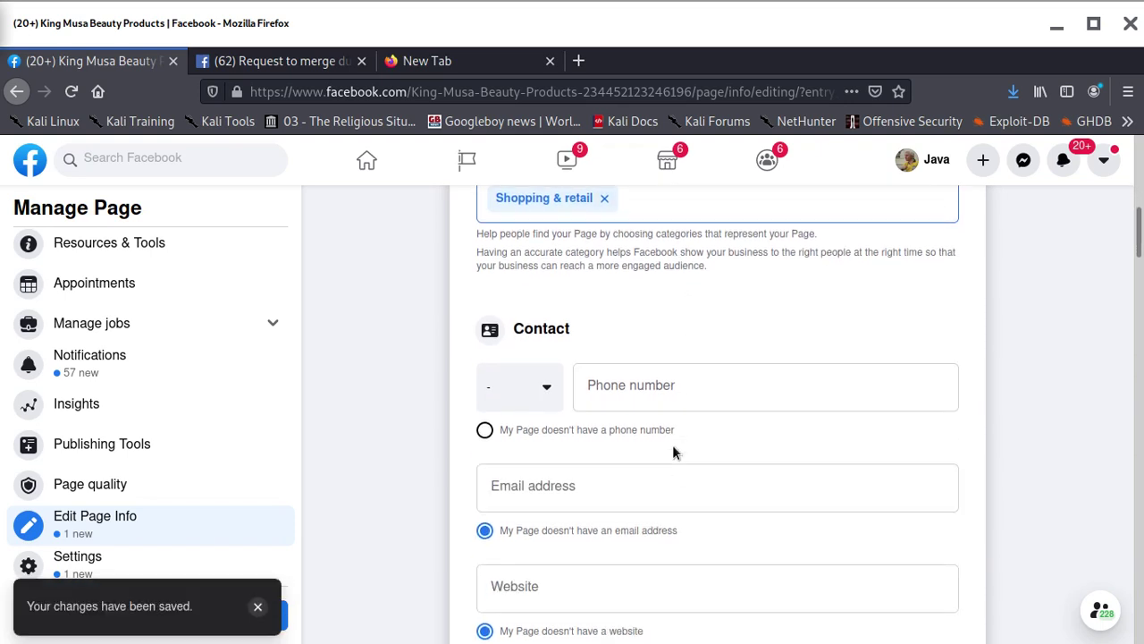
{"action": "left_click", "coordinate": [672, 391]}
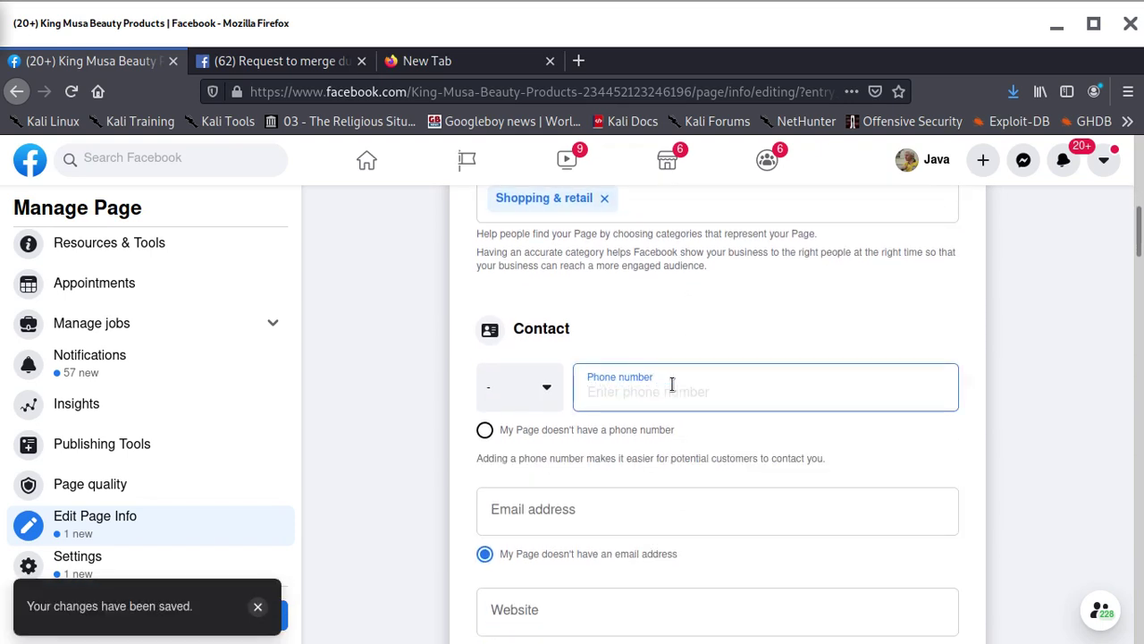
{"action": "scroll", "coordinate": [610, 460], "scroll_direction": "down", "scroll_amount": 6}
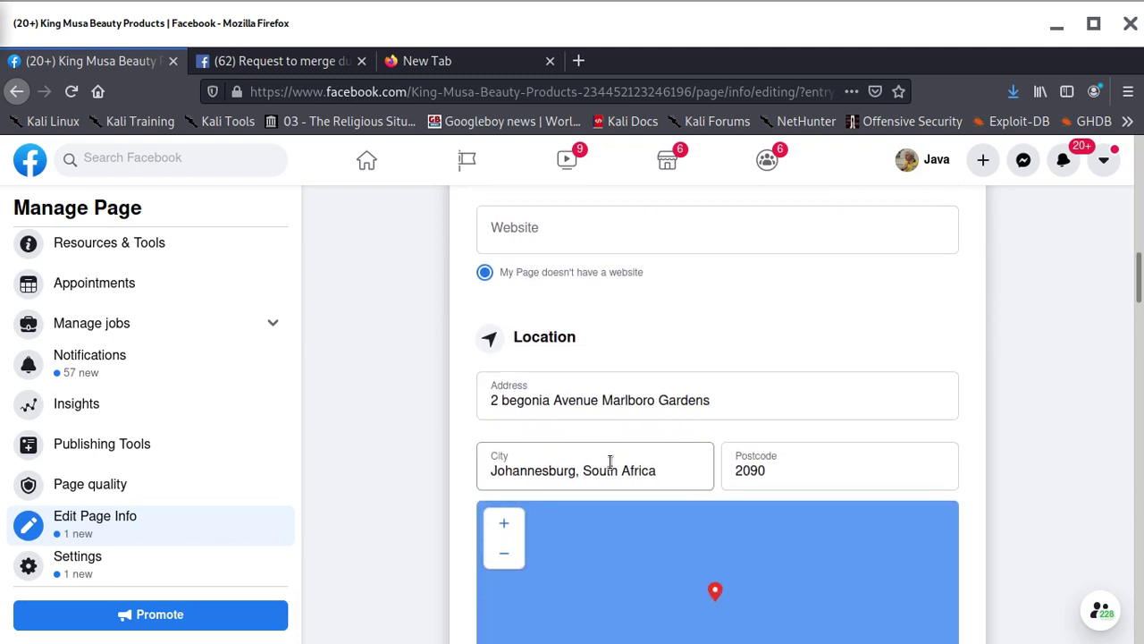
{"action": "scroll", "coordinate": [610, 460], "scroll_direction": "up", "scroll_amount": 6}
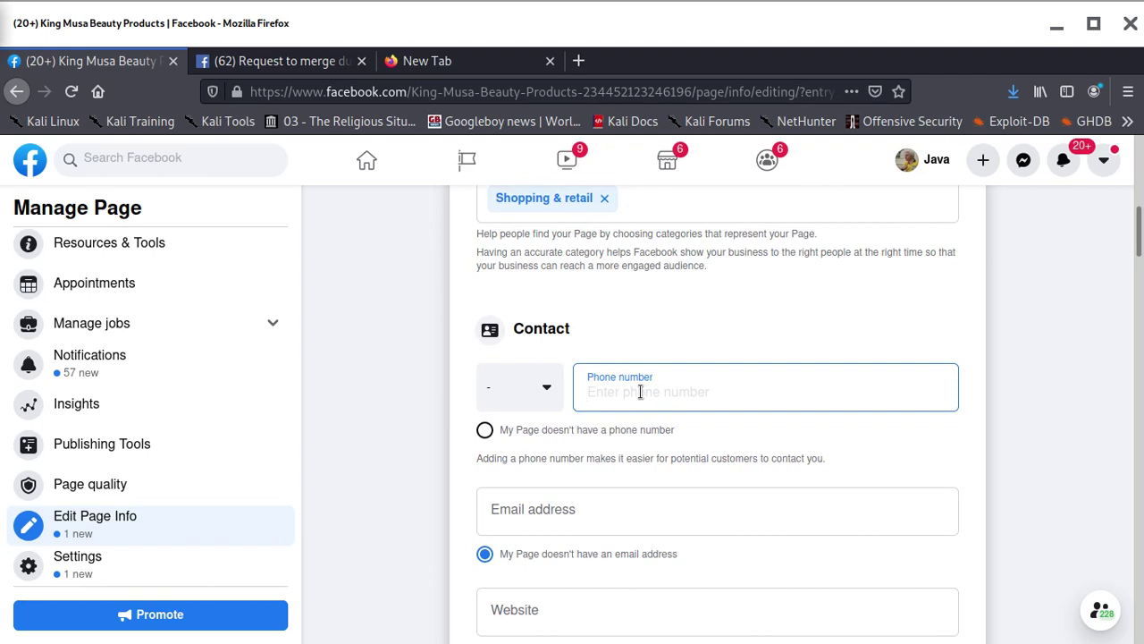
{"action": "scroll", "coordinate": [626, 380], "scroll_direction": "up", "scroll_amount": 6}
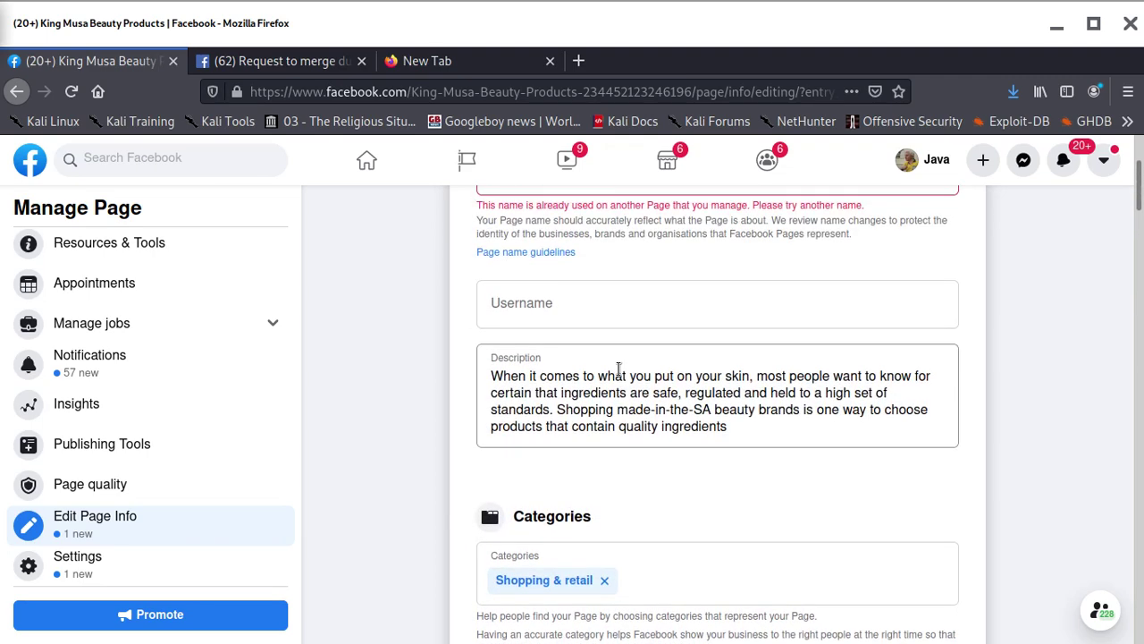
{"action": "scroll", "coordinate": [618, 368], "scroll_direction": "up", "scroll_amount": 3}
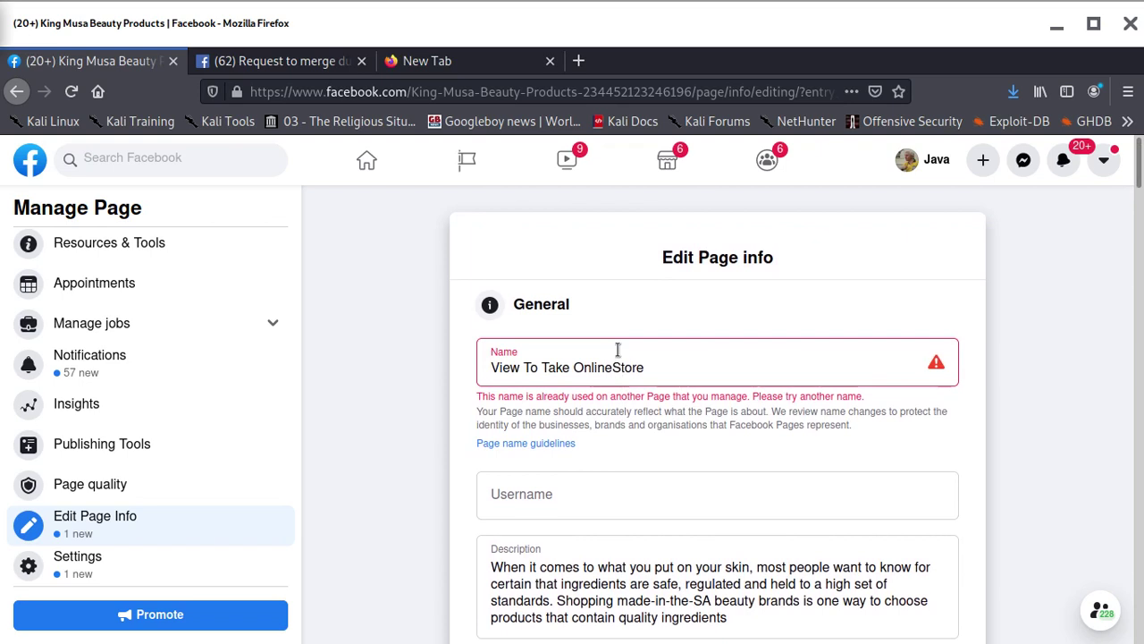
{"action": "scroll", "coordinate": [122, 265], "scroll_direction": "up", "scroll_amount": 2}
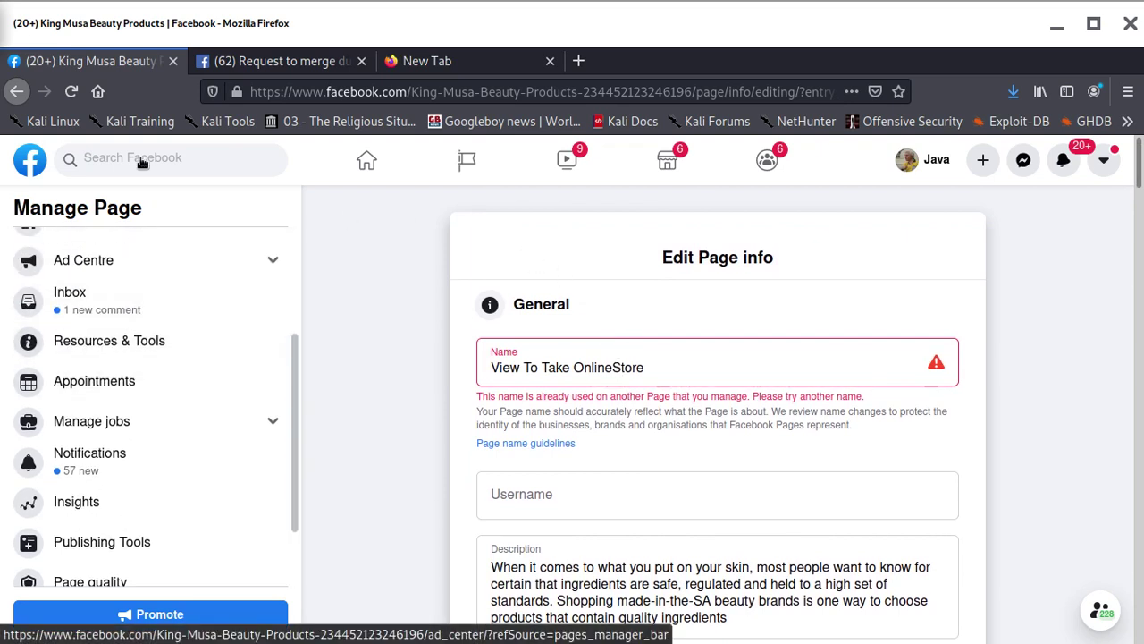
From the home feed, open Pages and then View To Take OnlineStore's management view
{"action": "left_click", "coordinate": [34, 164]}
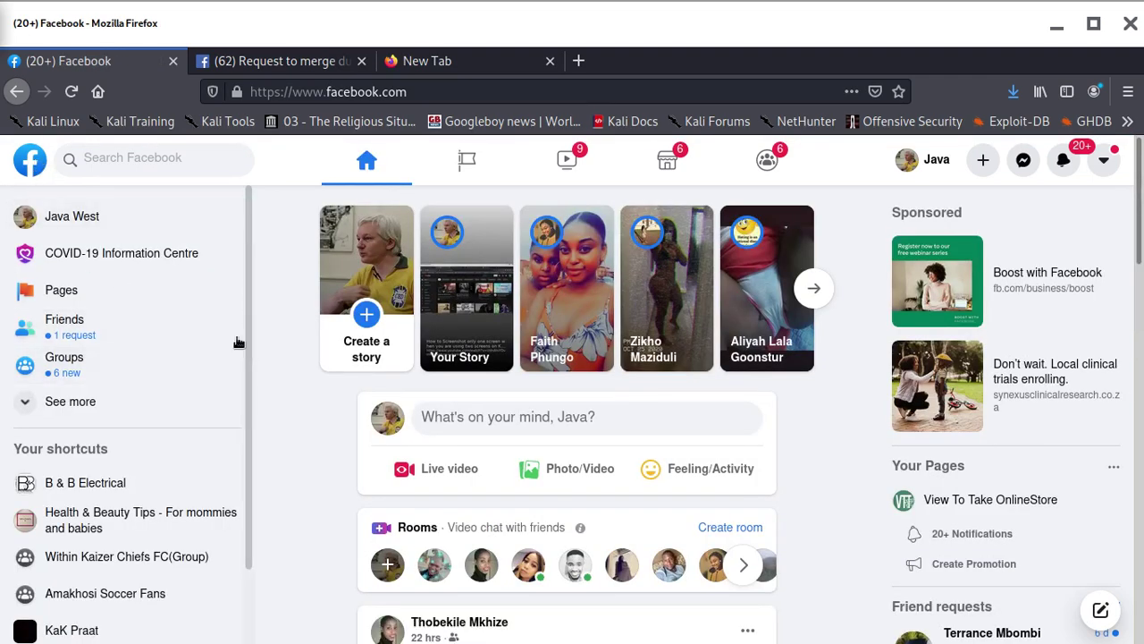
{"action": "scroll", "coordinate": [239, 343], "scroll_direction": "down", "scroll_amount": 2}
{"action": "scroll", "coordinate": [107, 447], "scroll_direction": "up", "scroll_amount": 2}
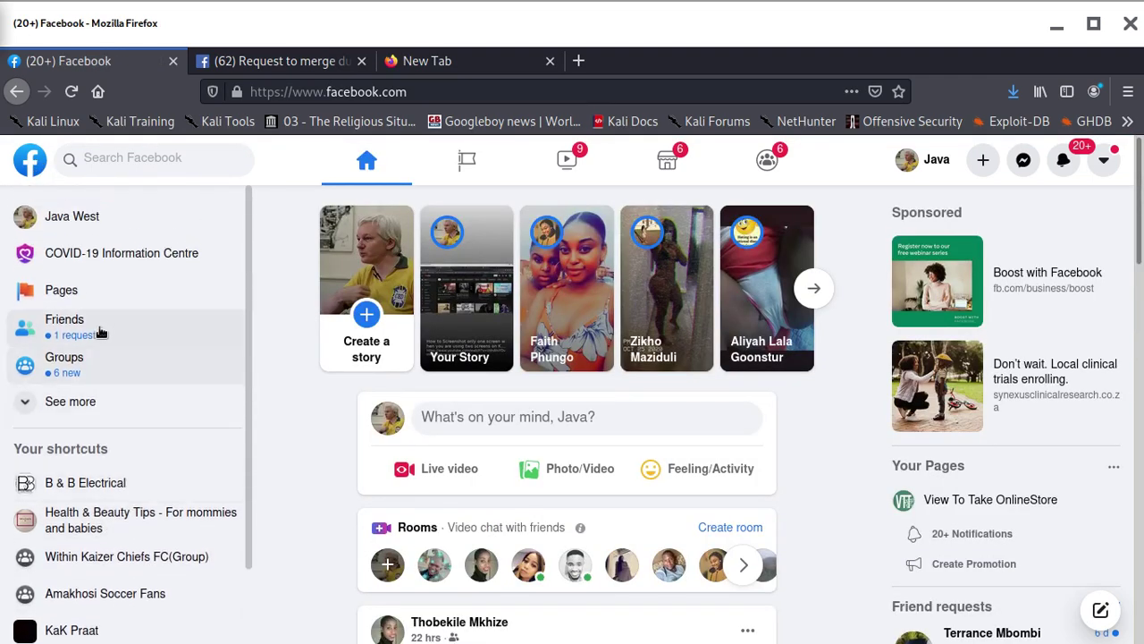
{"action": "left_click", "coordinate": [82, 295]}
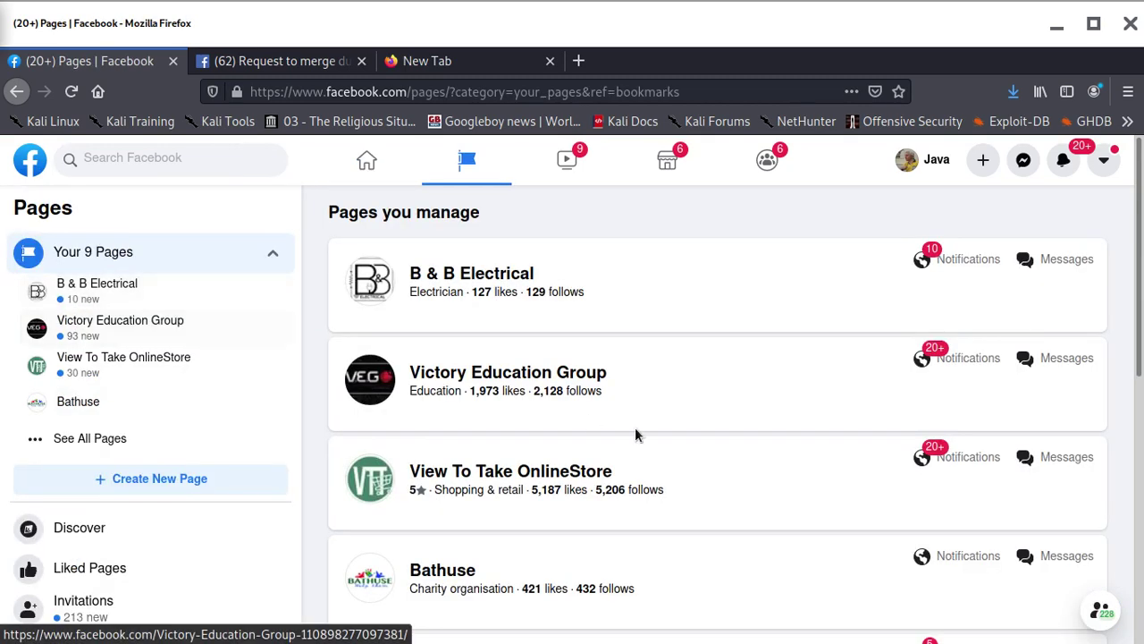
{"action": "left_click", "coordinate": [536, 473]}
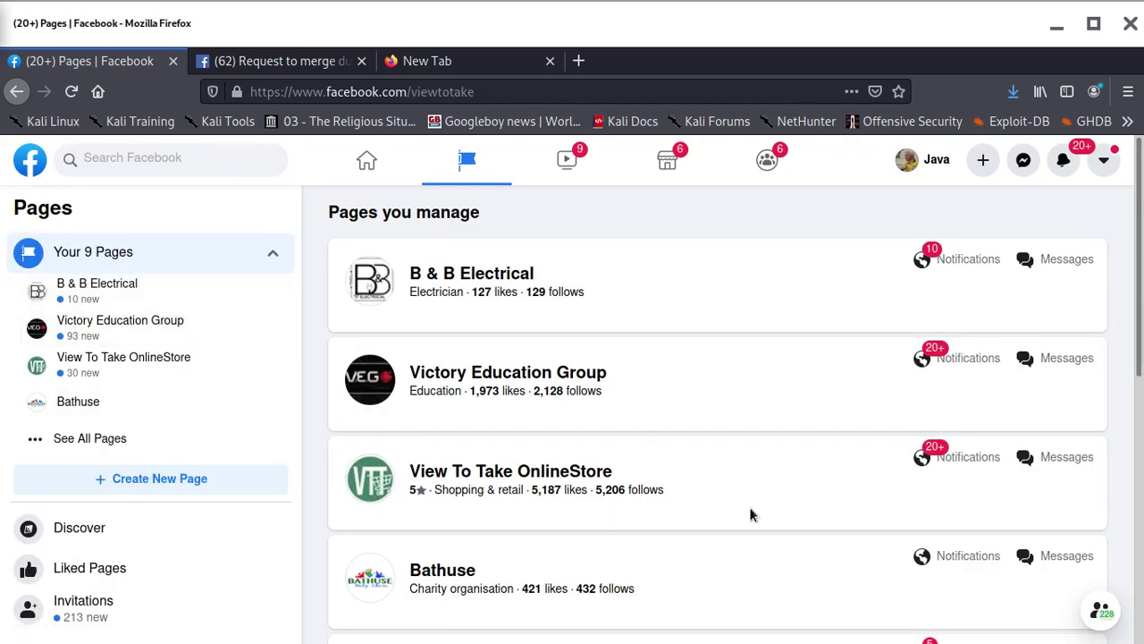
{"action": "scroll", "coordinate": [732, 463], "scroll_direction": "down", "scroll_amount": 2}
{"action": "scroll", "coordinate": [552, 431], "scroll_direction": "up", "scroll_amount": 1}
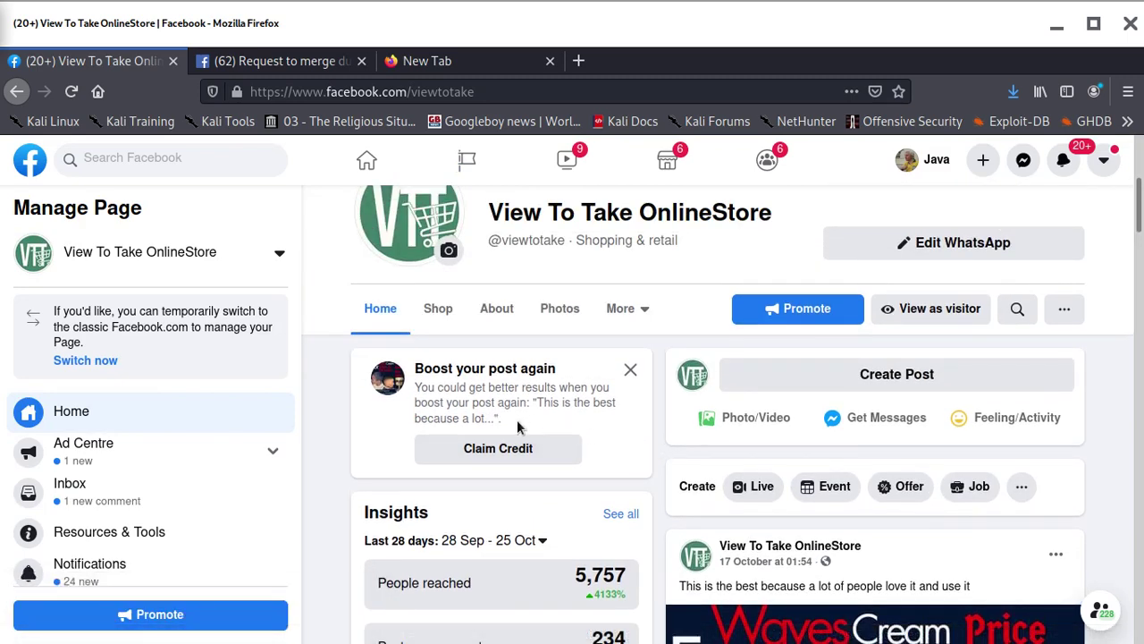
{"action": "scroll", "coordinate": [533, 427], "scroll_direction": "down", "scroll_amount": 2}
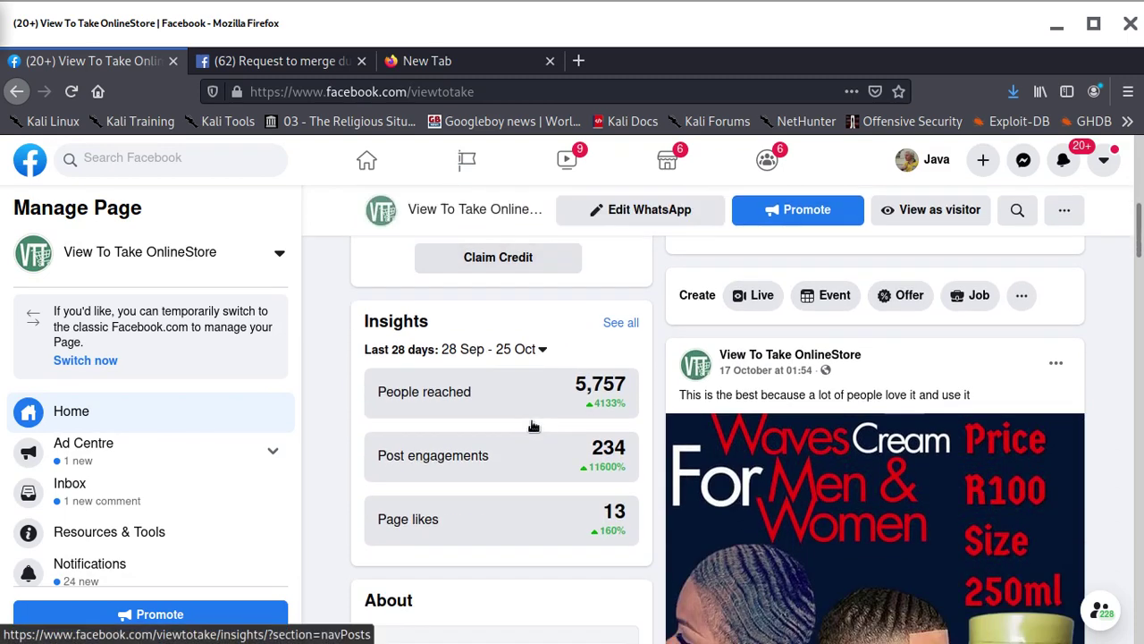
{"action": "scroll", "coordinate": [148, 462], "scroll_direction": "down", "scroll_amount": 1}
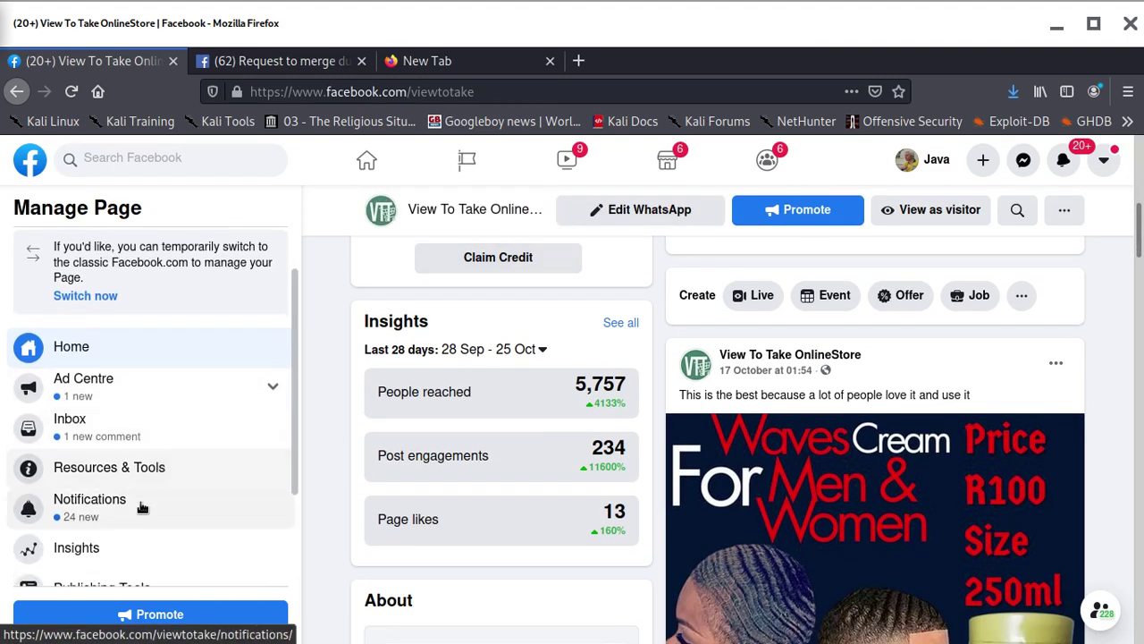
{"action": "scroll", "coordinate": [134, 502], "scroll_direction": "down", "scroll_amount": 2}
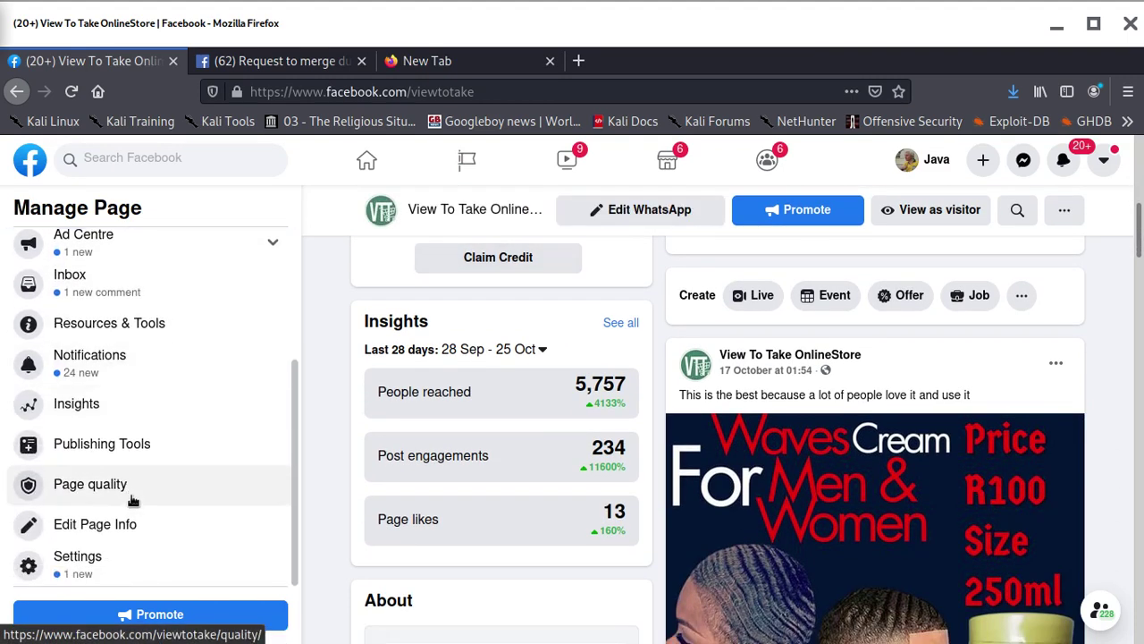
Open View To Take OnlineStore's Edit Page Info form
{"action": "left_click", "coordinate": [95, 525]}
{"action": "scroll", "coordinate": [713, 501], "scroll_direction": "down", "scroll_amount": 2}
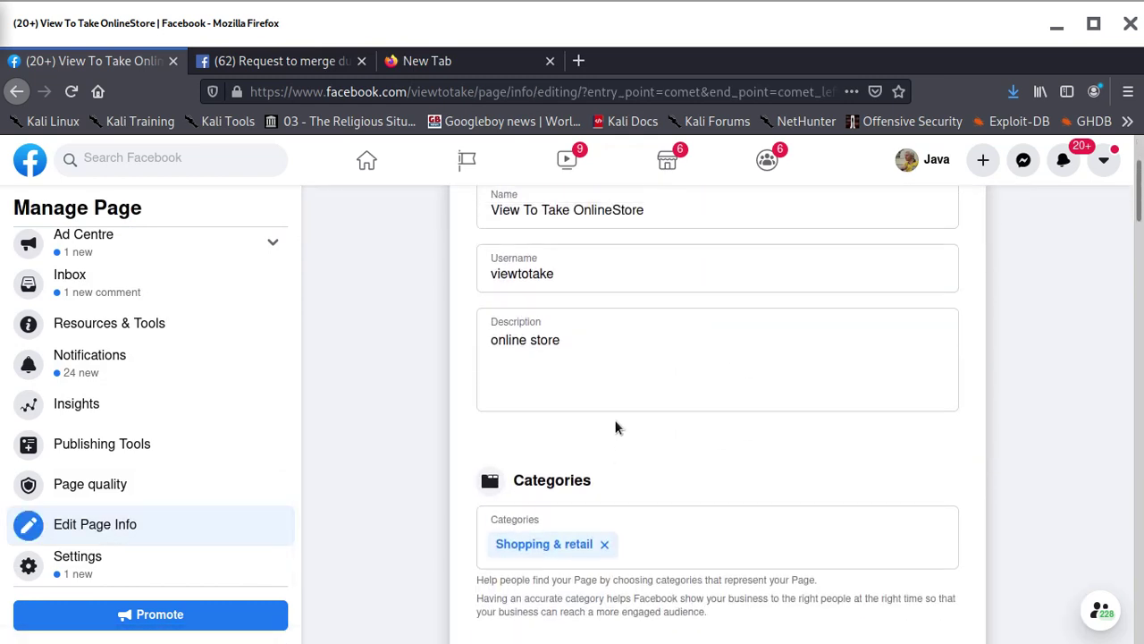
{"action": "scroll", "coordinate": [614, 415], "scroll_direction": "up", "scroll_amount": 2}
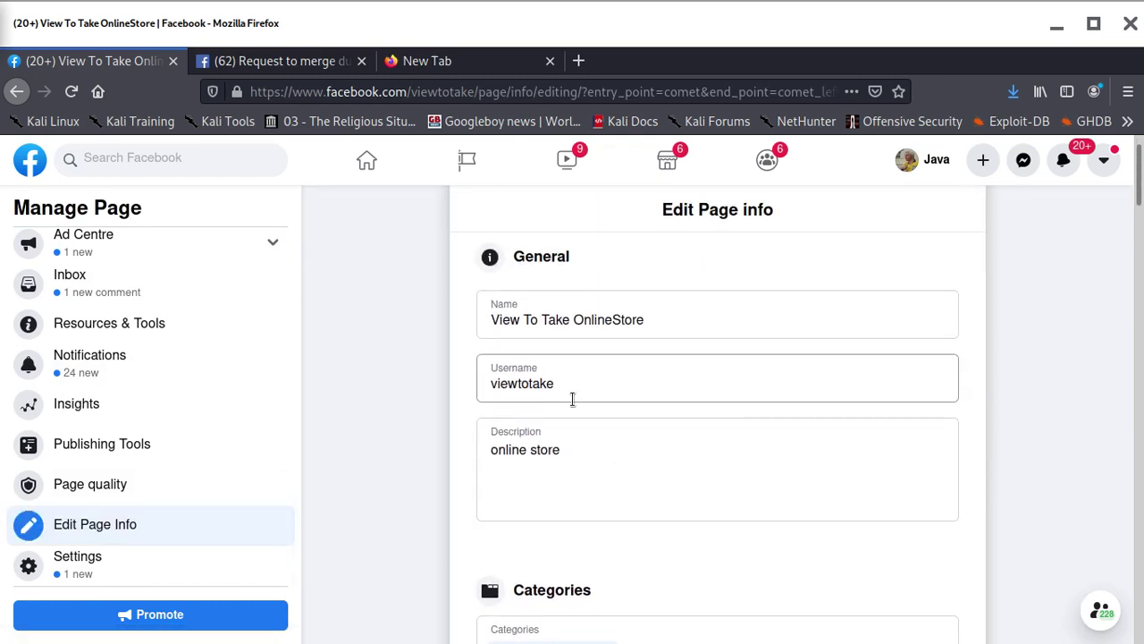
{"action": "scroll", "coordinate": [608, 456], "scroll_direction": "down", "scroll_amount": 4}
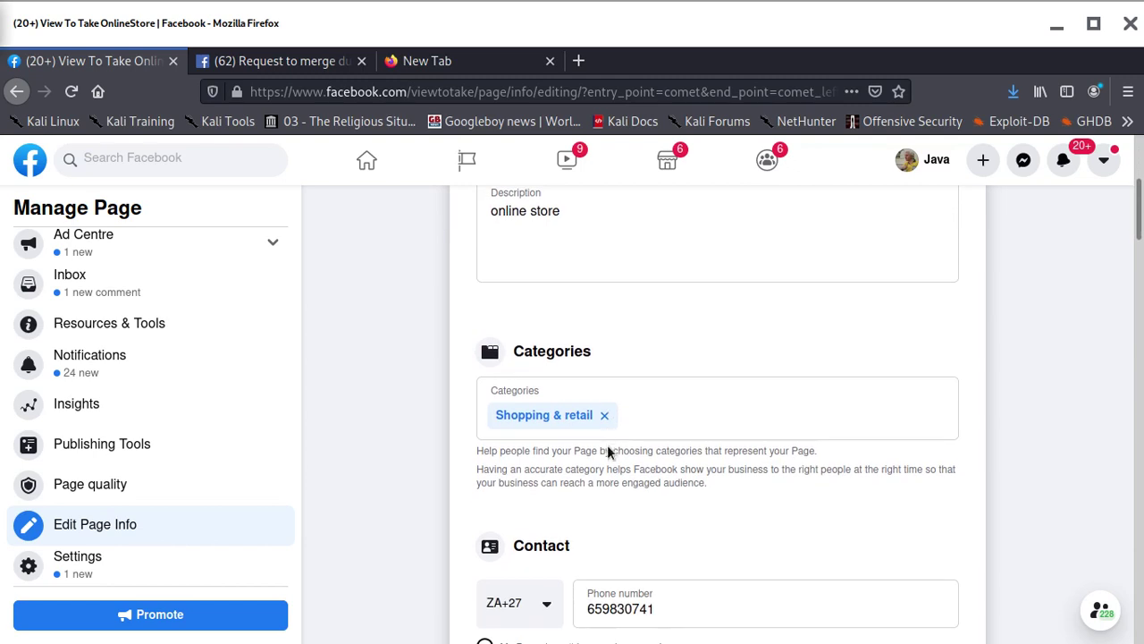
{"action": "scroll", "coordinate": [608, 450], "scroll_direction": "up", "scroll_amount": 1}
Copy the 'online store' text from the Page description
{"action": "left_click", "coordinate": [558, 265]}
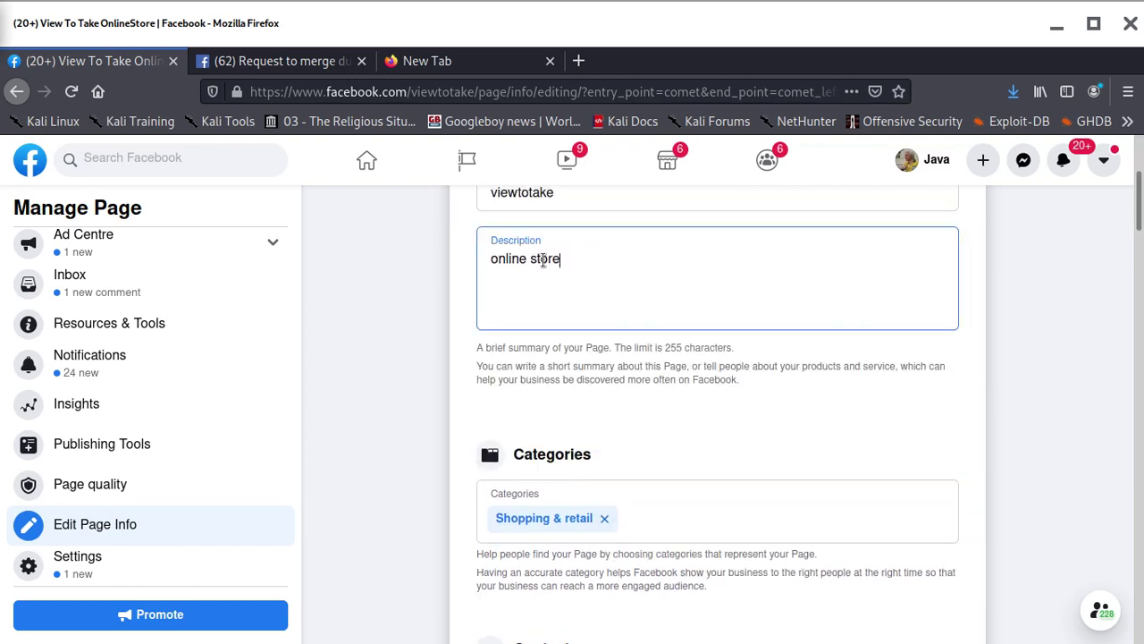
{"action": "left_click_drag", "start_coordinate": [491, 258], "coordinate": [561, 259]}
{"action": "right_click", "coordinate": [523, 258]}
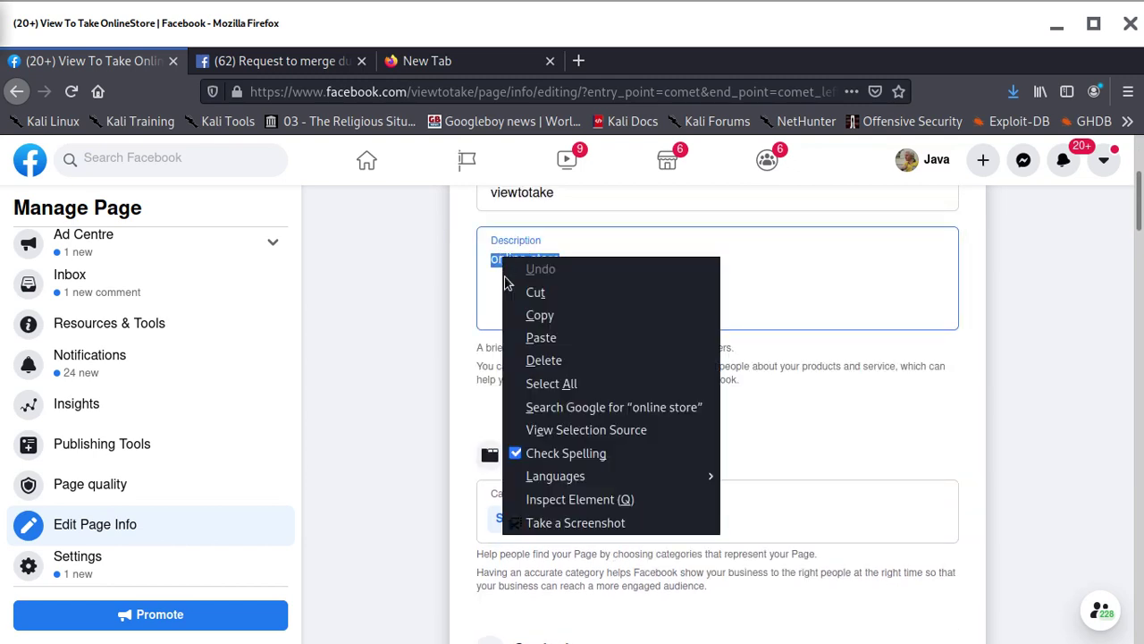
{"action": "left_click", "coordinate": [542, 314]}
Review the location, Always open hours and Unspecified price range further down the form
{"action": "scroll", "coordinate": [596, 460], "scroll_direction": "down", "scroll_amount": 6}
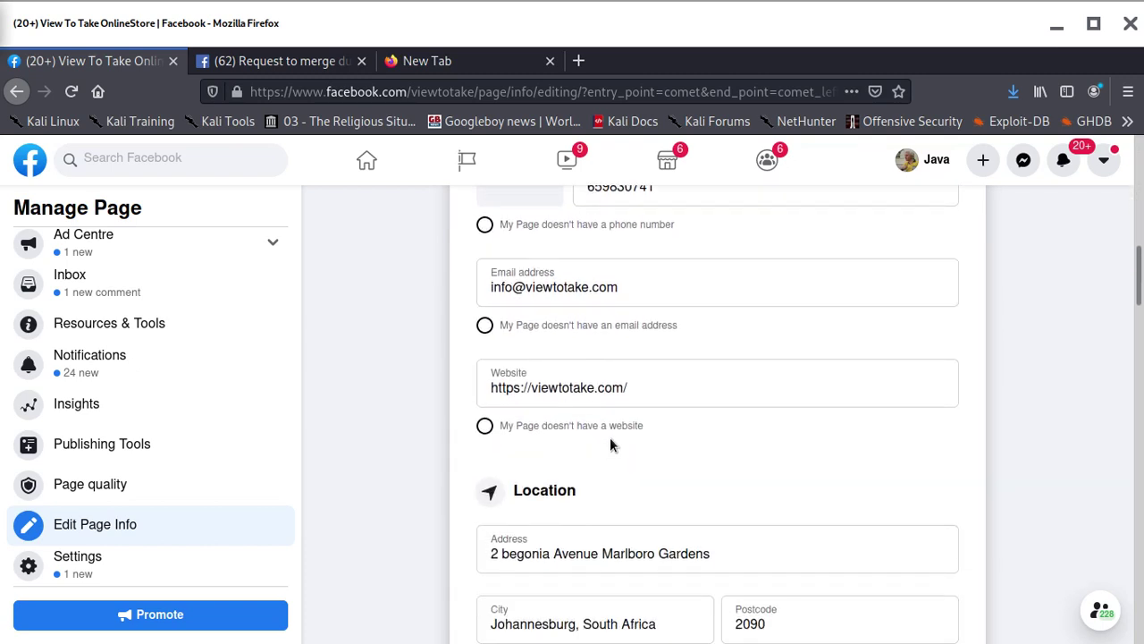
{"action": "scroll", "coordinate": [611, 438], "scroll_direction": "down", "scroll_amount": 1}
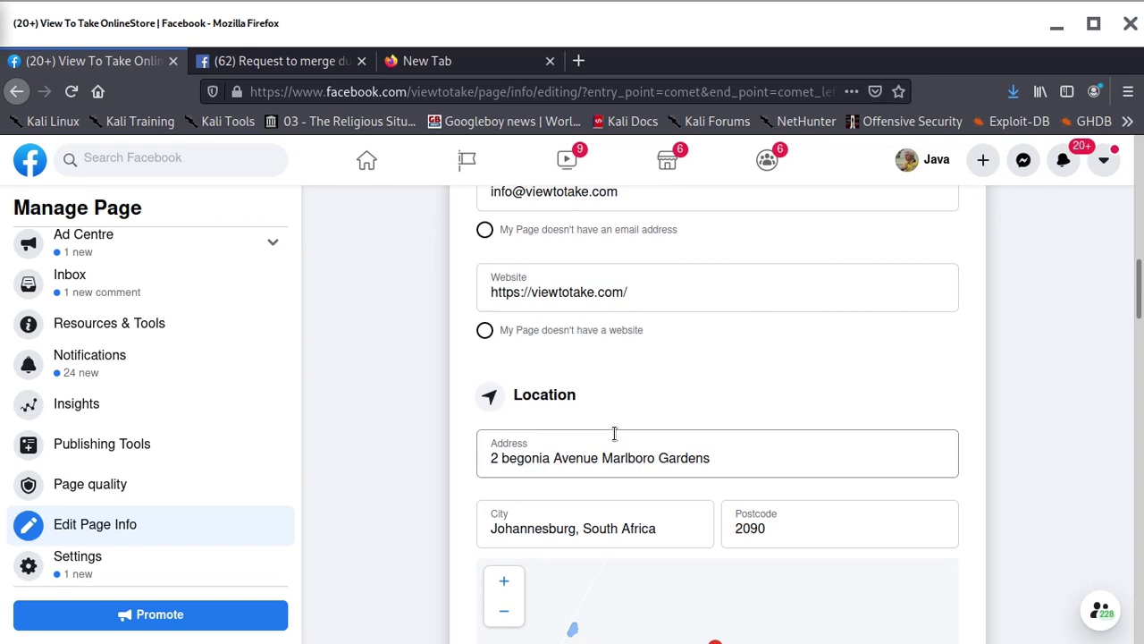
{"action": "scroll", "coordinate": [615, 433], "scroll_direction": "down", "scroll_amount": 2}
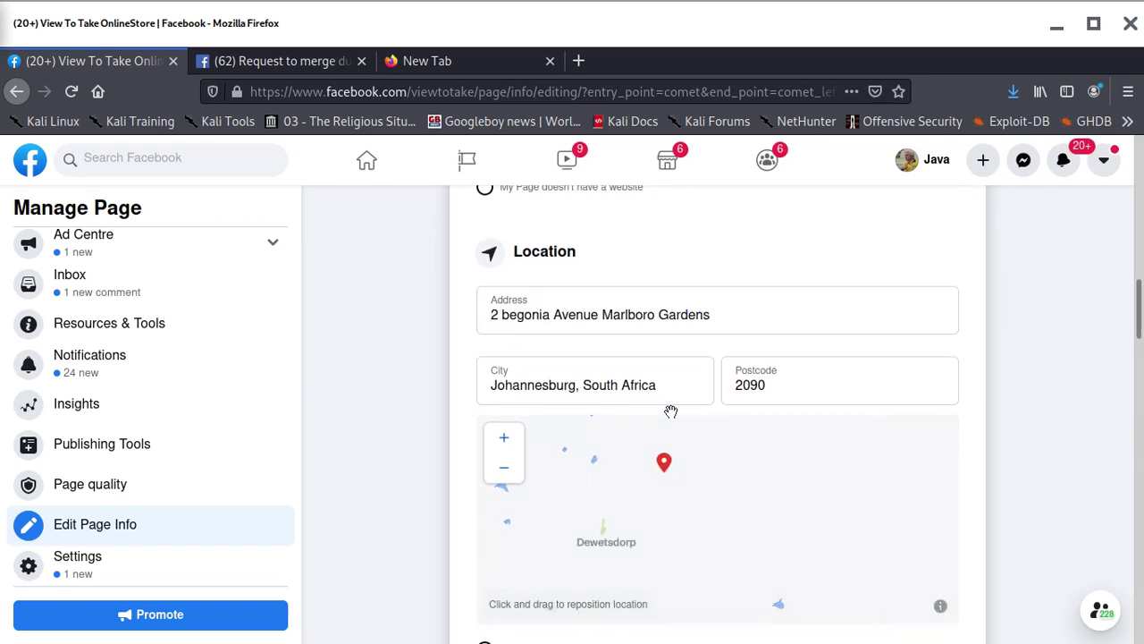
{"action": "scroll", "coordinate": [670, 411], "scroll_direction": "down", "scroll_amount": 2}
{"action": "scroll", "coordinate": [728, 533], "scroll_direction": "down", "scroll_amount": 3}
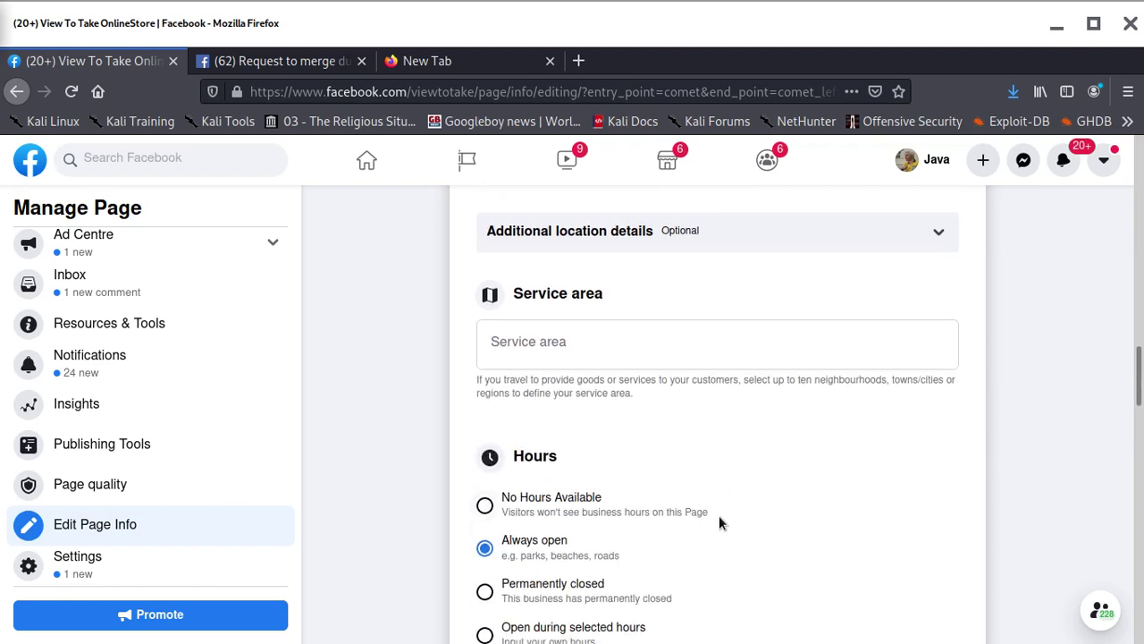
{"action": "scroll", "coordinate": [720, 523], "scroll_direction": "down", "scroll_amount": 4}
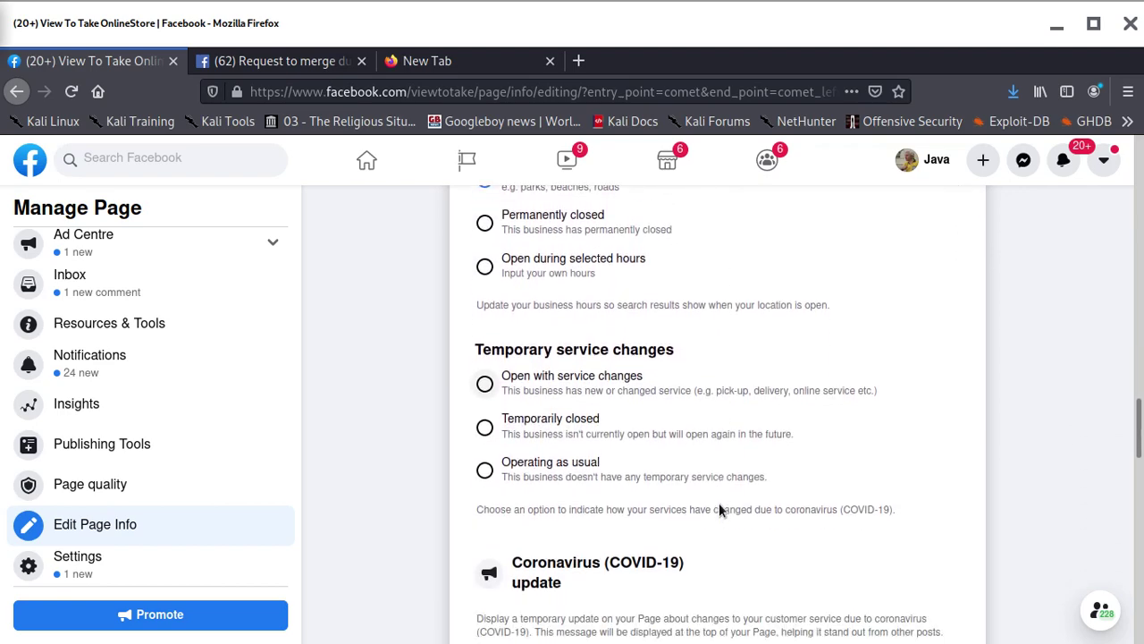
{"action": "scroll", "coordinate": [719, 503], "scroll_direction": "down", "scroll_amount": 10}
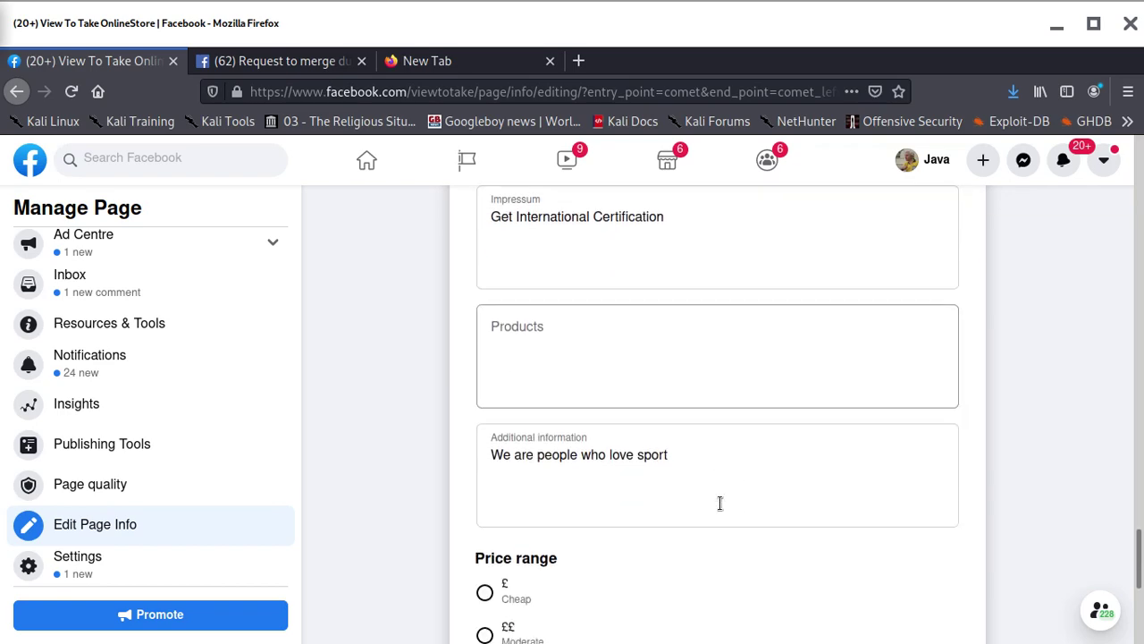
{"action": "scroll", "coordinate": [719, 503], "scroll_direction": "down", "scroll_amount": 4}
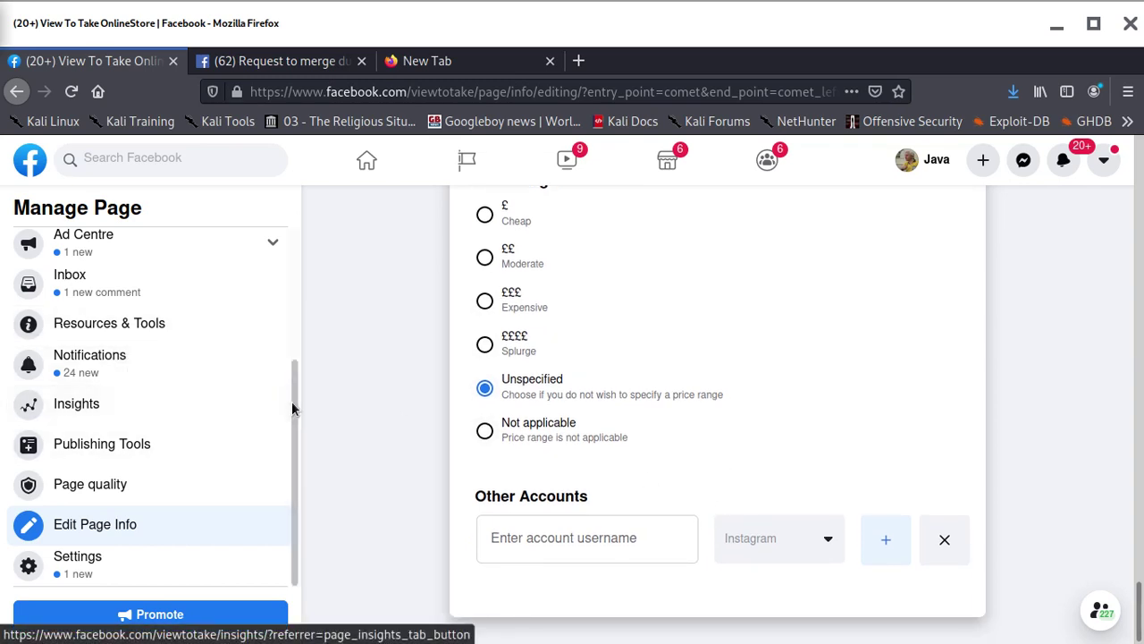
{"action": "scroll", "coordinate": [292, 401], "scroll_direction": "up", "scroll_amount": 3}
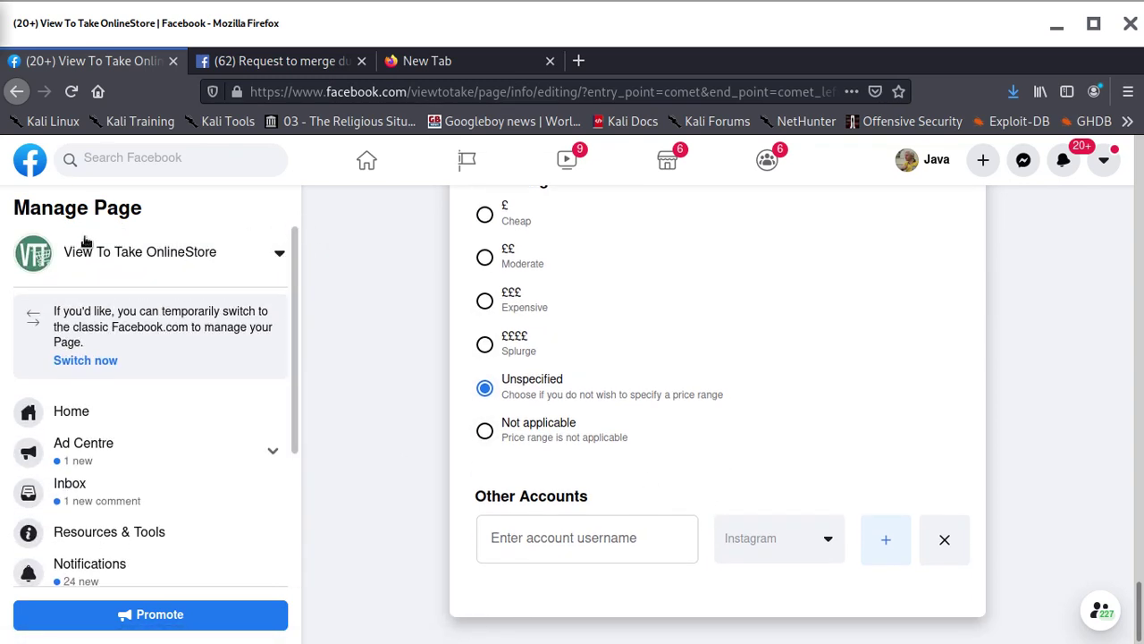
Go home, open your Pages list, and open King Musa Beauty Products' management view
{"action": "left_click", "coordinate": [32, 161]}
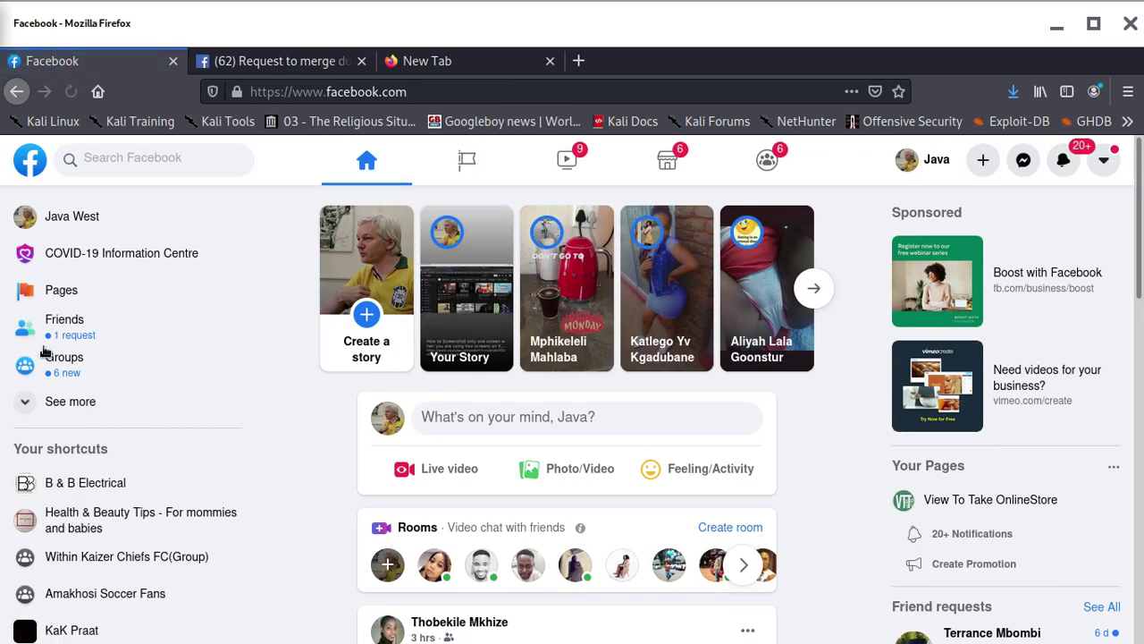
{"action": "left_click", "coordinate": [76, 295]}
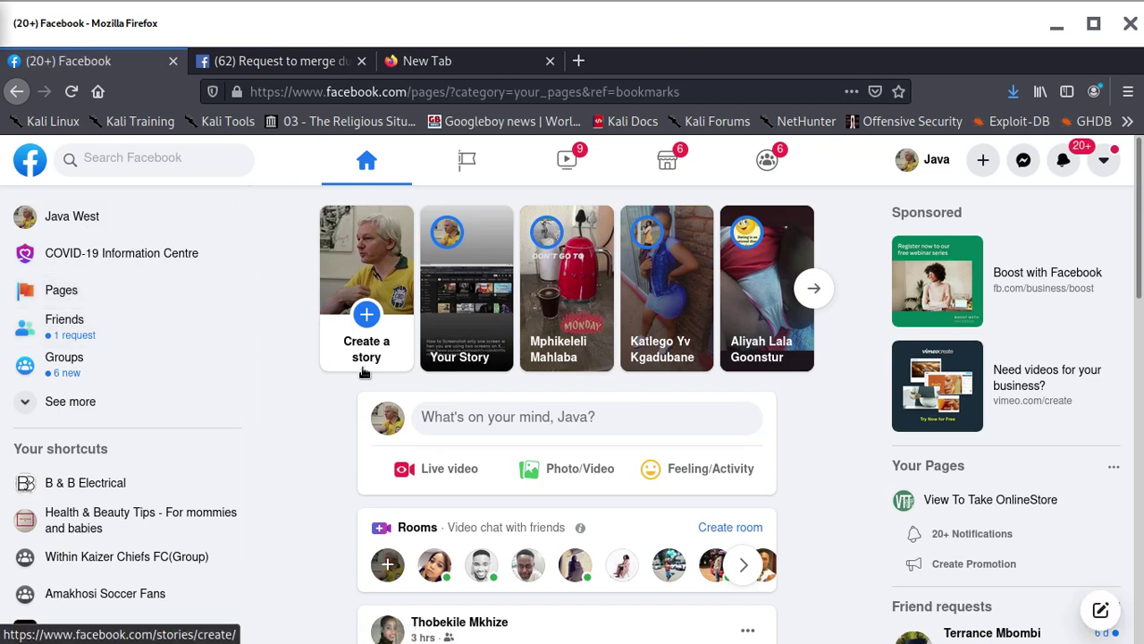
{"action": "scroll", "coordinate": [593, 416], "scroll_direction": "down", "scroll_amount": 3}
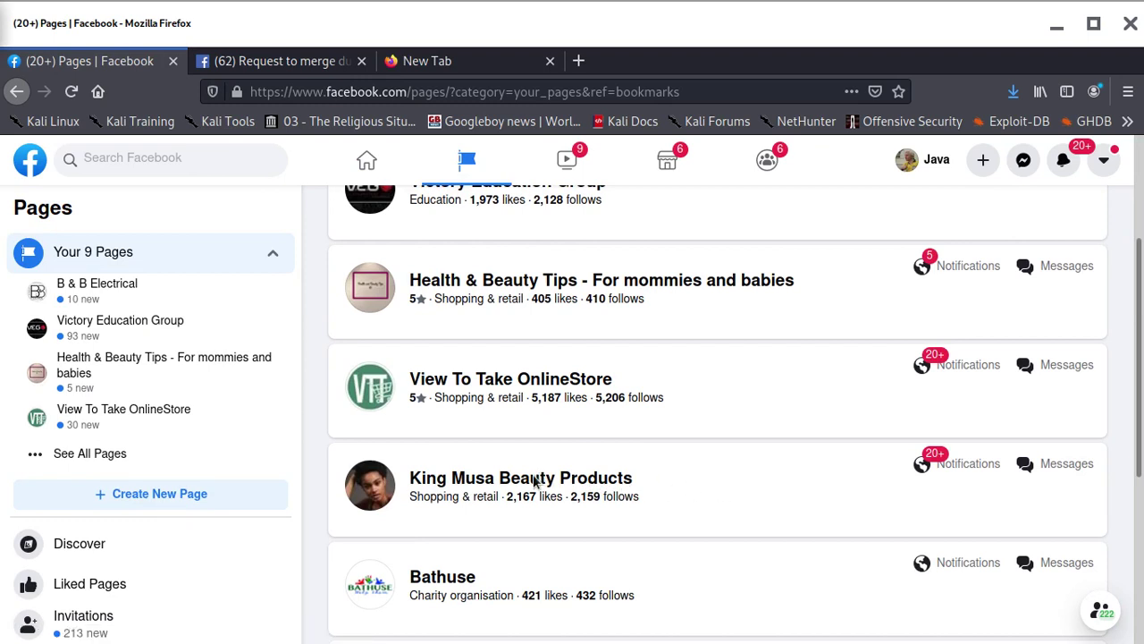
{"action": "left_click", "coordinate": [465, 480]}
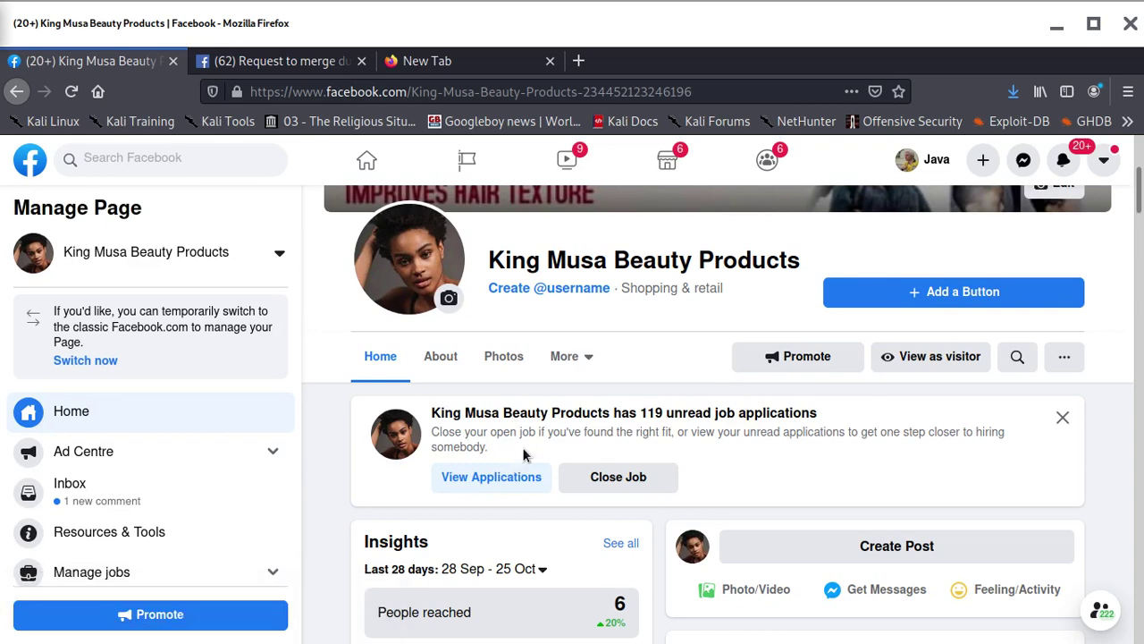
{"action": "scroll", "coordinate": [523, 455], "scroll_direction": "down", "scroll_amount": 4}
{"action": "scroll", "coordinate": [134, 537], "scroll_direction": "down", "scroll_amount": 2}
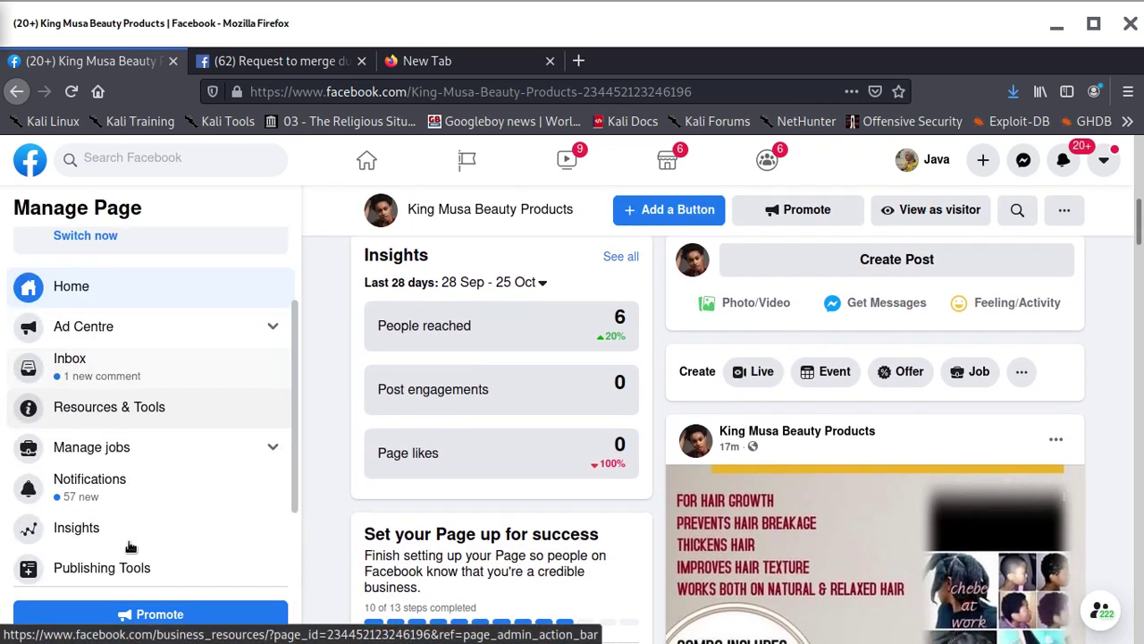
{"action": "scroll", "coordinate": [130, 546], "scroll_direction": "down", "scroll_amount": 2}
Open King Musa Beauty Products' Edit Page Info and enter the Page's contact phone number
{"action": "left_click", "coordinate": [112, 517]}
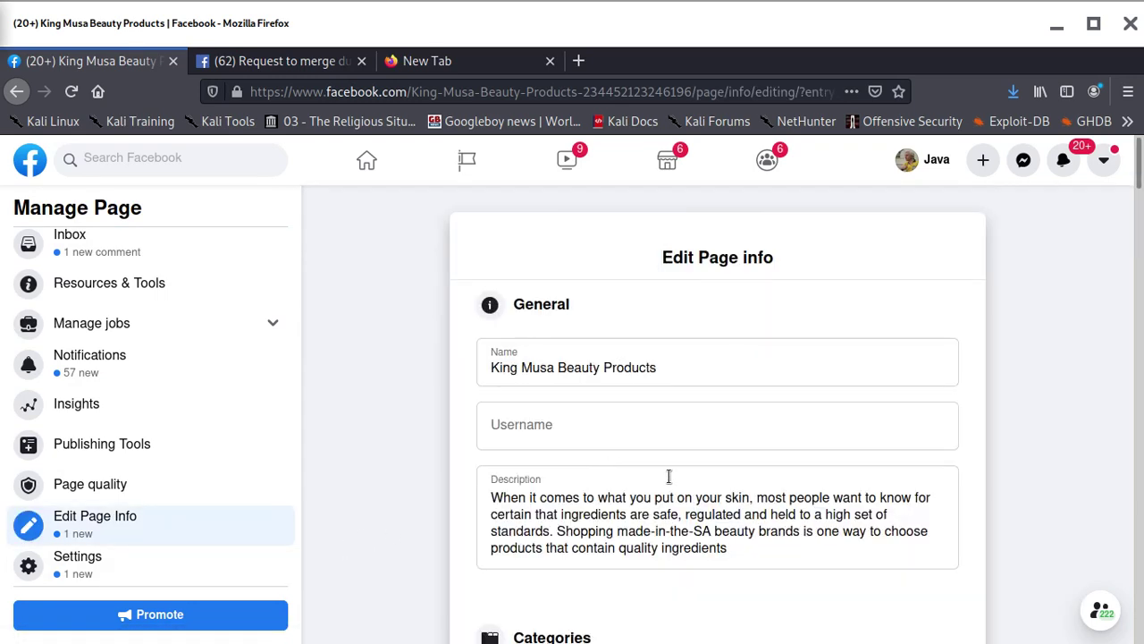
{"action": "scroll", "coordinate": [626, 482], "scroll_direction": "down", "scroll_amount": 3}
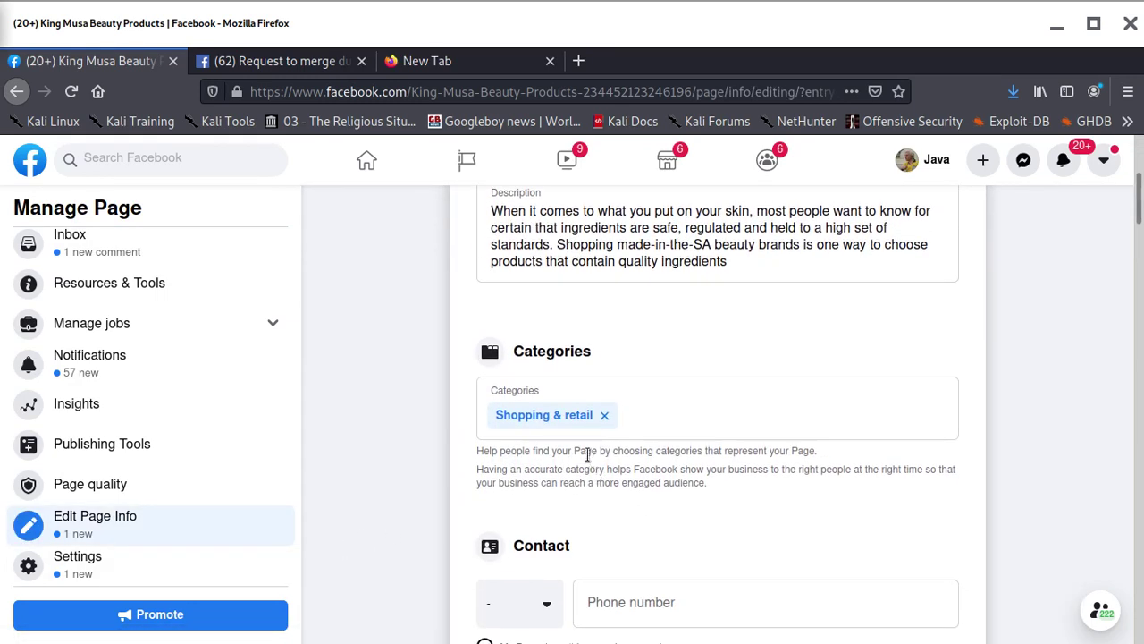
{"action": "scroll", "coordinate": [587, 453], "scroll_direction": "down", "scroll_amount": 2}
{"action": "left_click", "coordinate": [618, 417]}
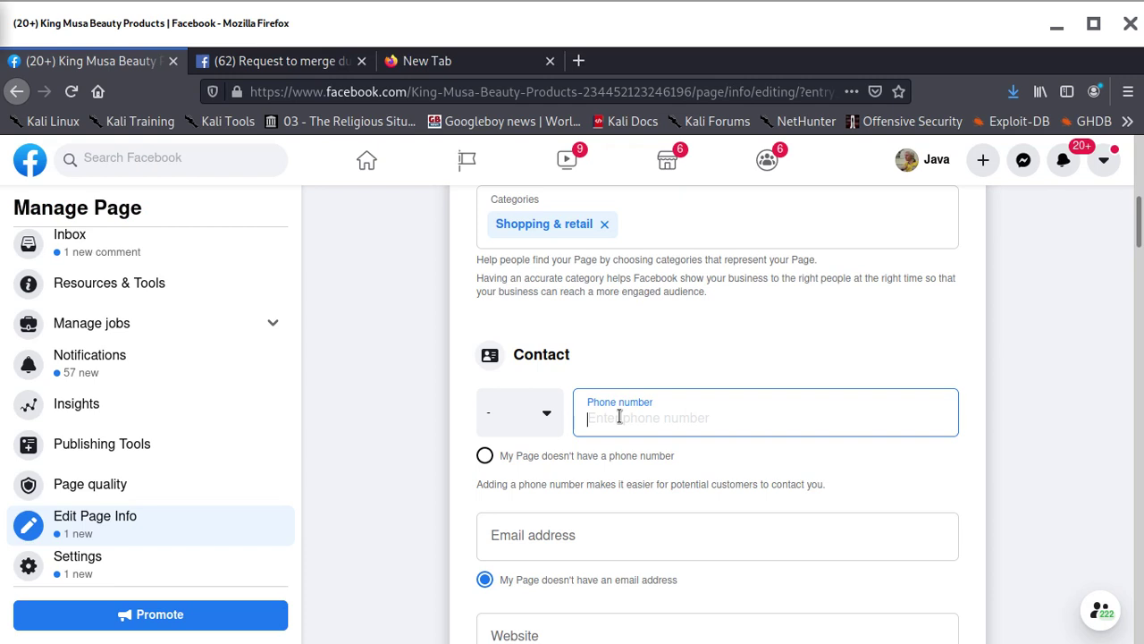
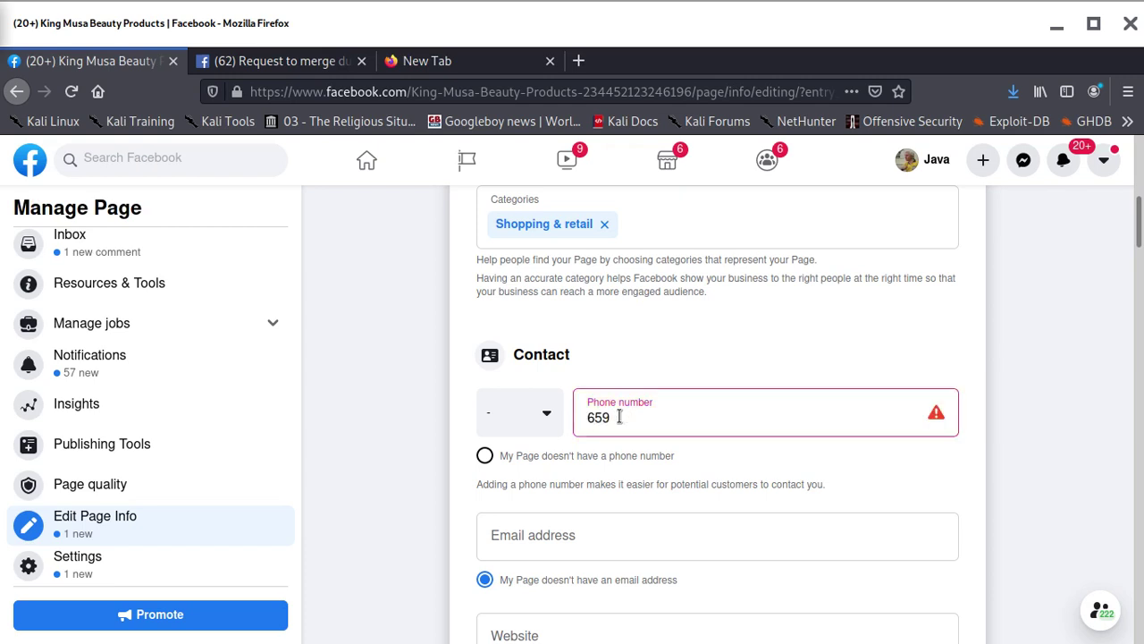
{"action": "scroll", "coordinate": [587, 478], "scroll_direction": "down", "scroll_amount": 3}
Enter the Page's contact e-mail address and start setting the website to viewtotake.com
{"action": "left_click", "coordinate": [502, 294]}
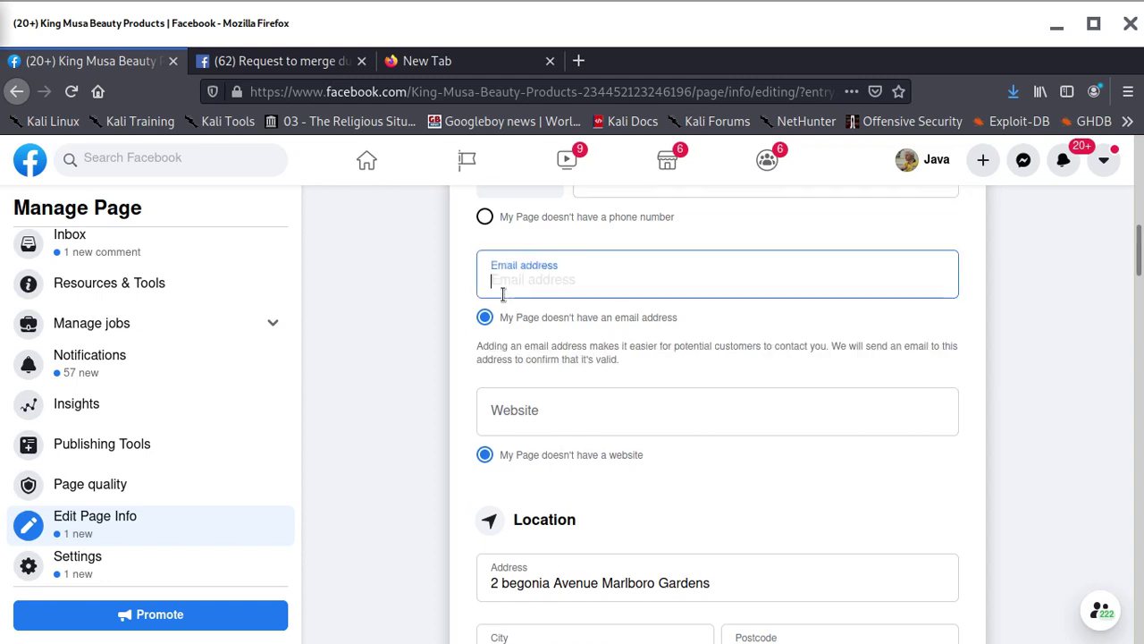
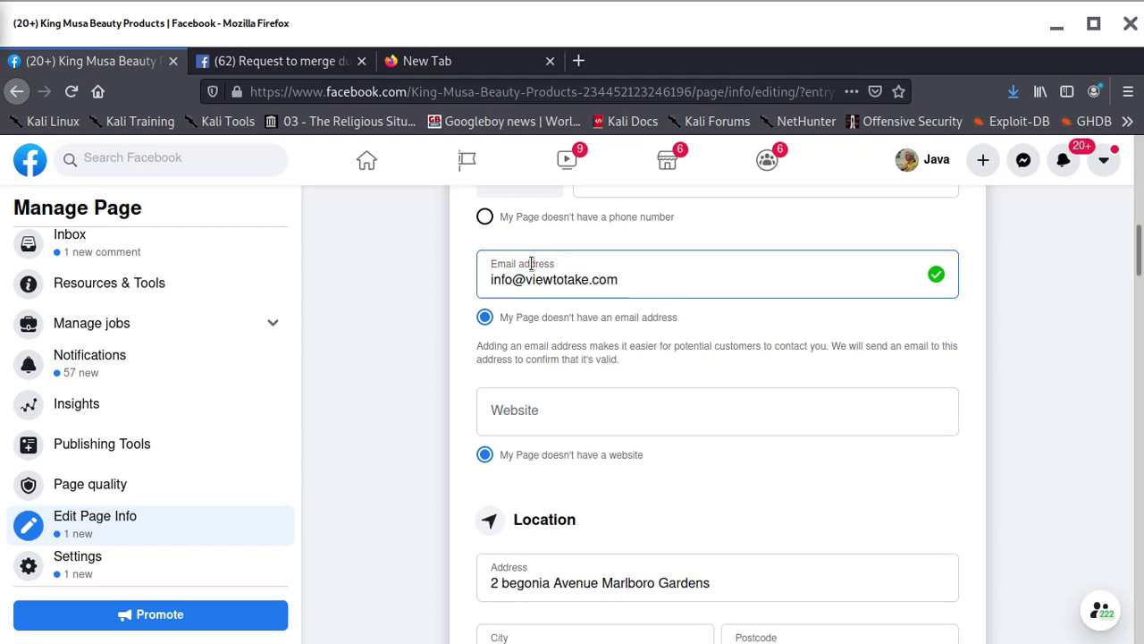
{"action": "left_click", "coordinate": [608, 414]}
{"action": "type", "text": "viewt"}
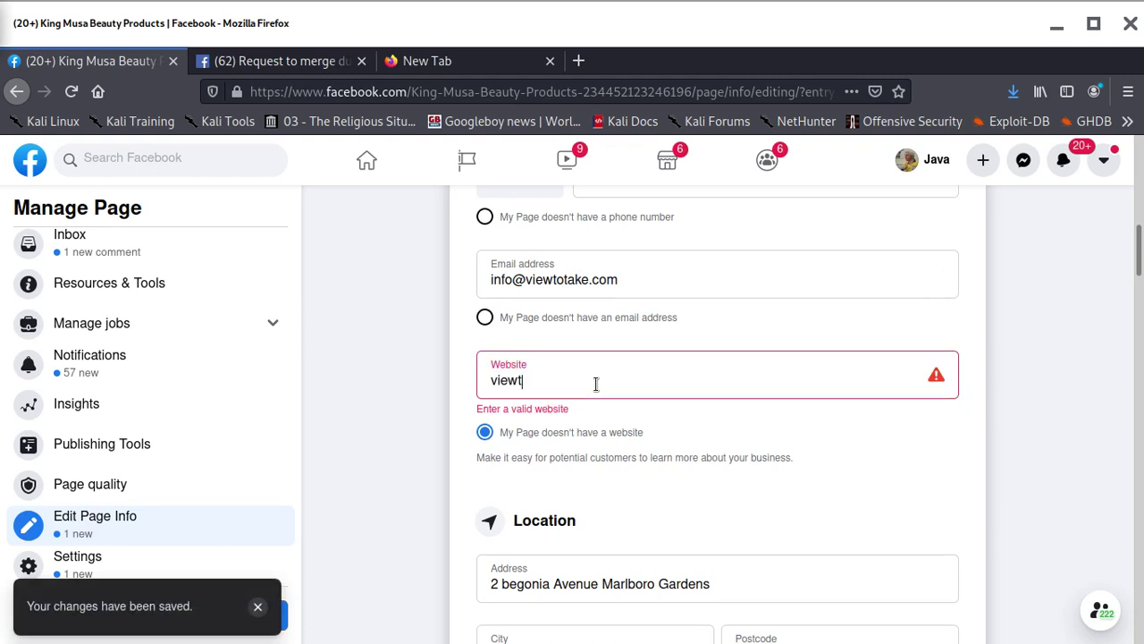
{"action": "type", "text": "otake"}
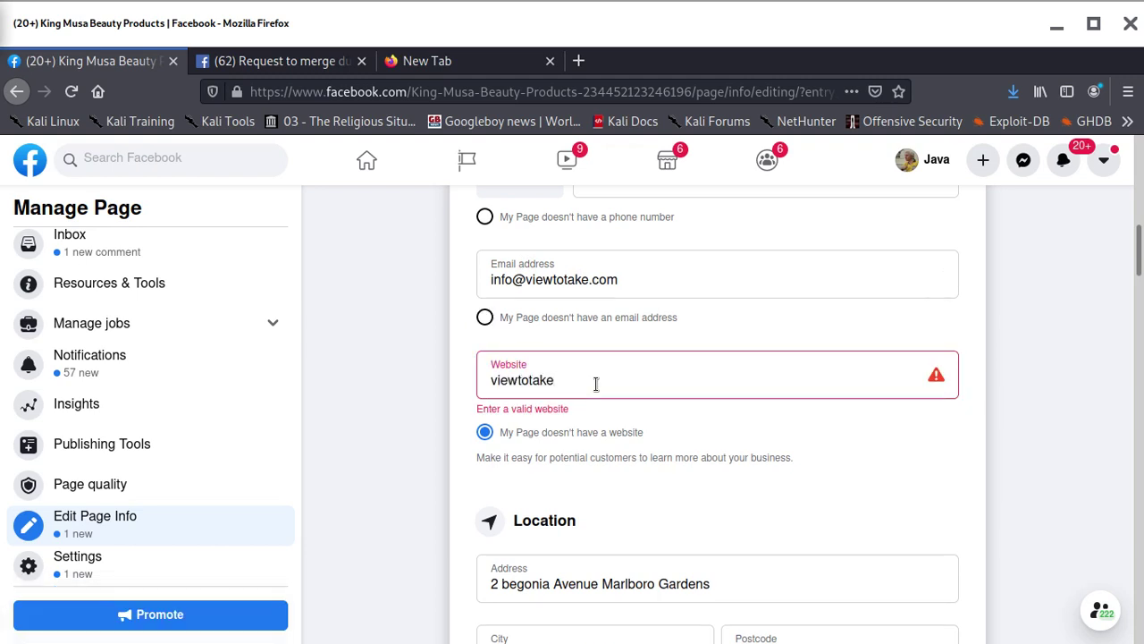
{"action": "type", "text": ".com"}
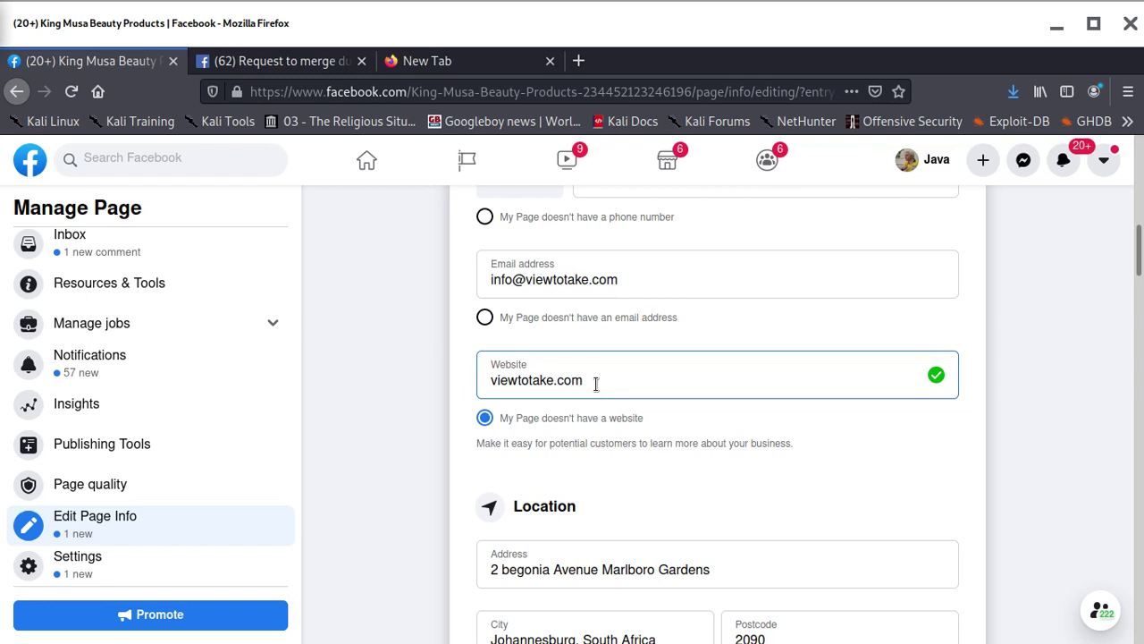
Set the phone's country code to South Africa (+27)
{"action": "scroll", "coordinate": [596, 384], "scroll_direction": "down", "scroll_amount": 5}
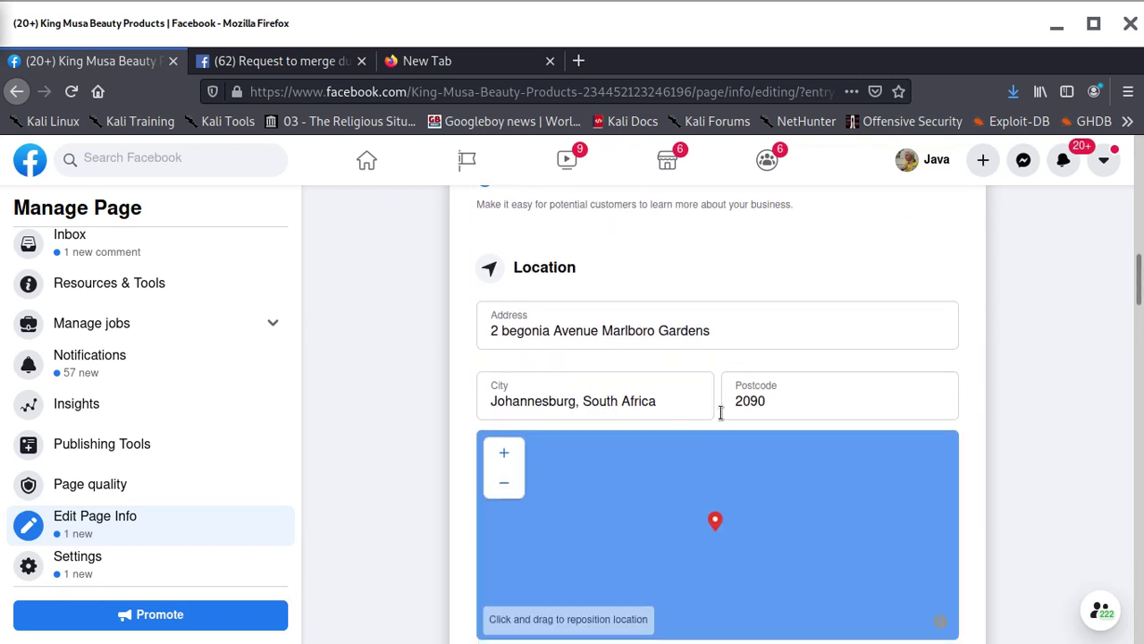
{"action": "scroll", "coordinate": [716, 383], "scroll_direction": "down", "scroll_amount": 5}
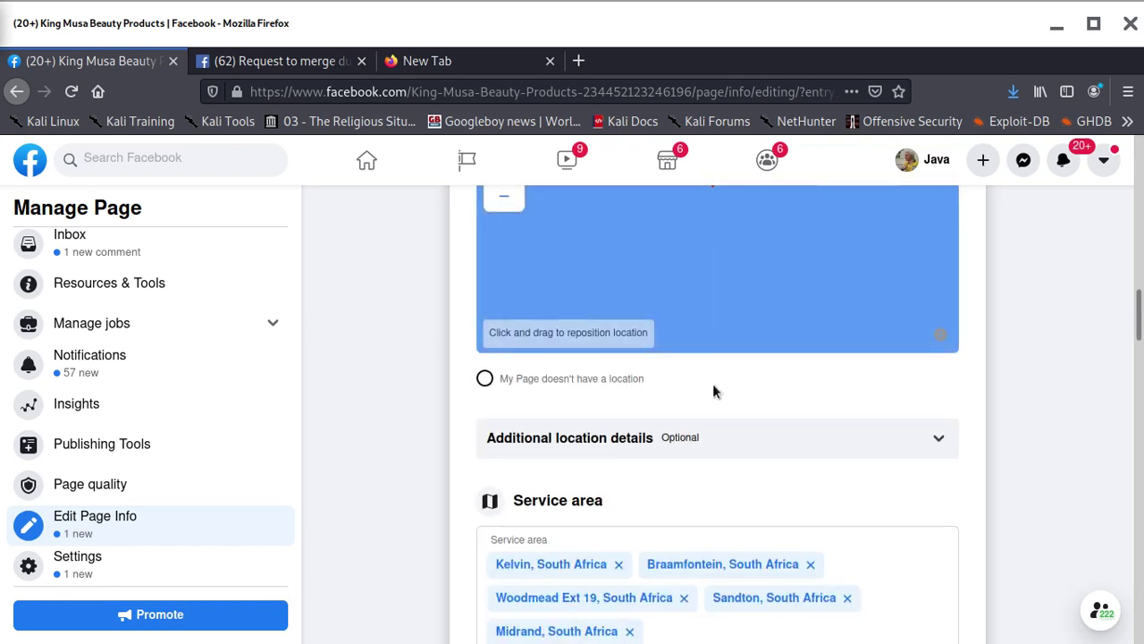
{"action": "scroll", "coordinate": [702, 438], "scroll_direction": "down", "scroll_amount": 4}
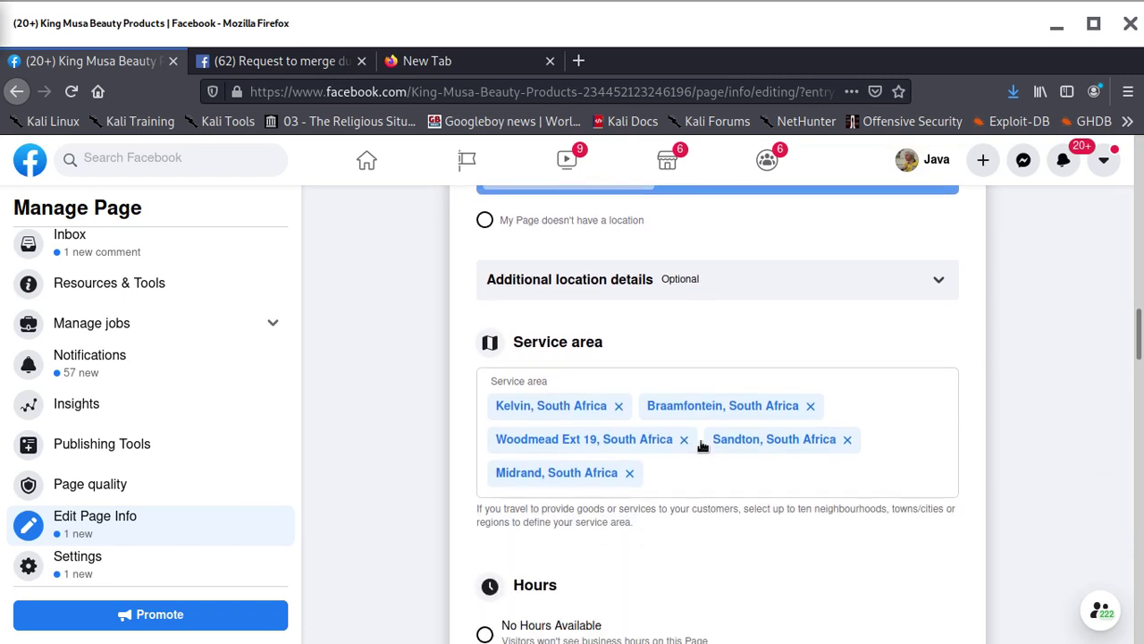
{"action": "scroll", "coordinate": [701, 441], "scroll_direction": "up", "scroll_amount": 5}
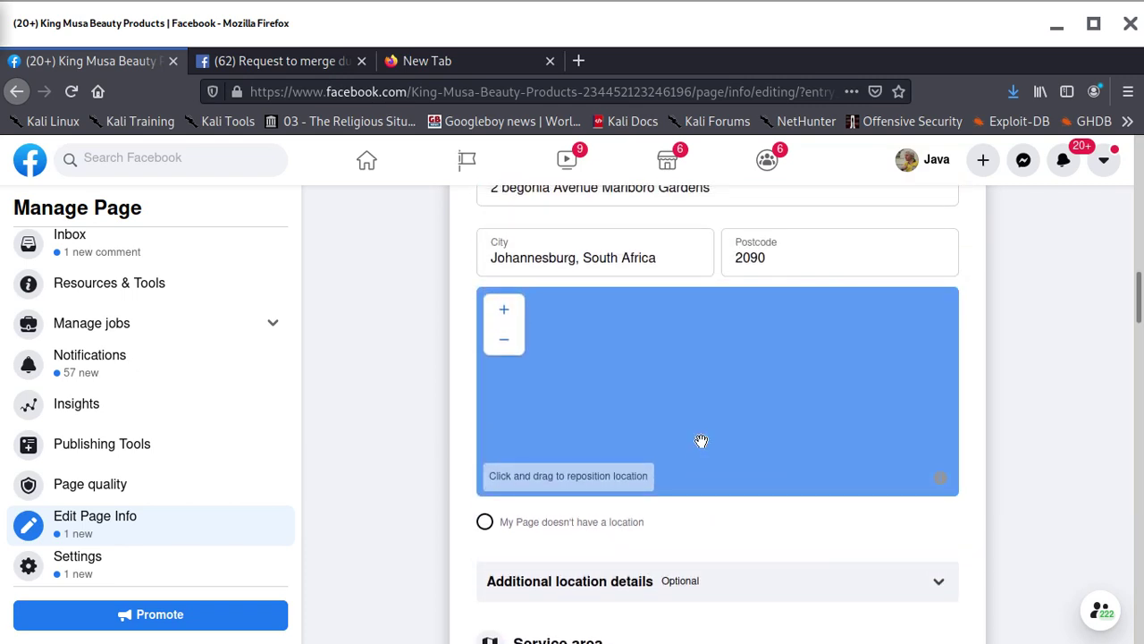
{"action": "scroll", "coordinate": [718, 312], "scroll_direction": "up", "scroll_amount": 3}
{"action": "scroll", "coordinate": [738, 285], "scroll_direction": "up", "scroll_amount": 6}
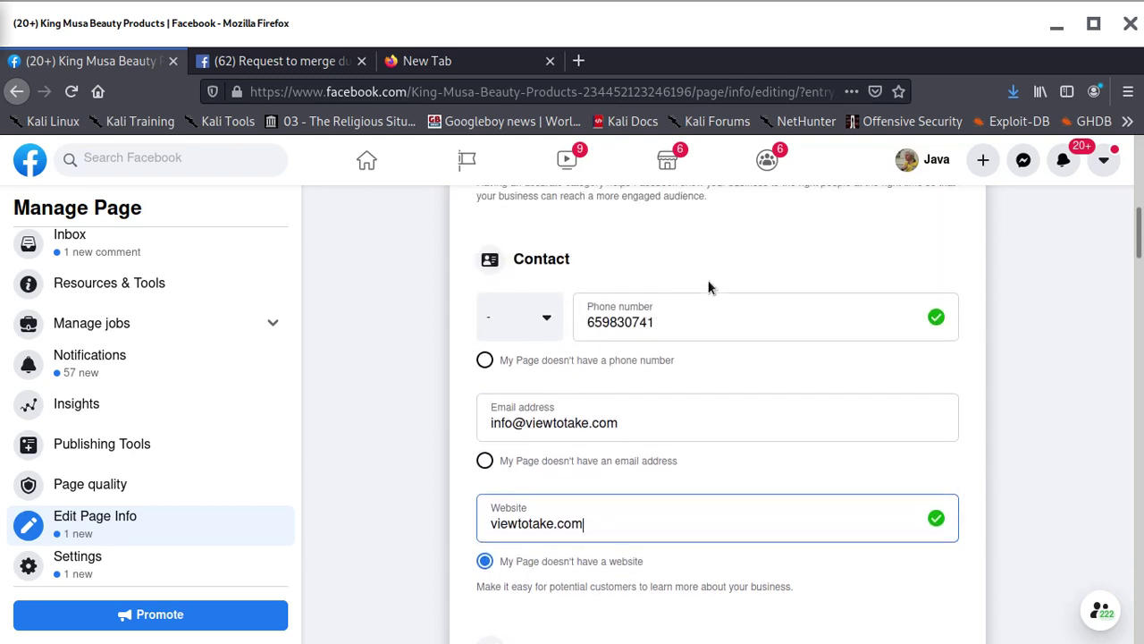
{"action": "scroll", "coordinate": [581, 396], "scroll_direction": "up", "scroll_amount": 2}
{"action": "scroll", "coordinate": [590, 398], "scroll_direction": "up", "scroll_amount": 1}
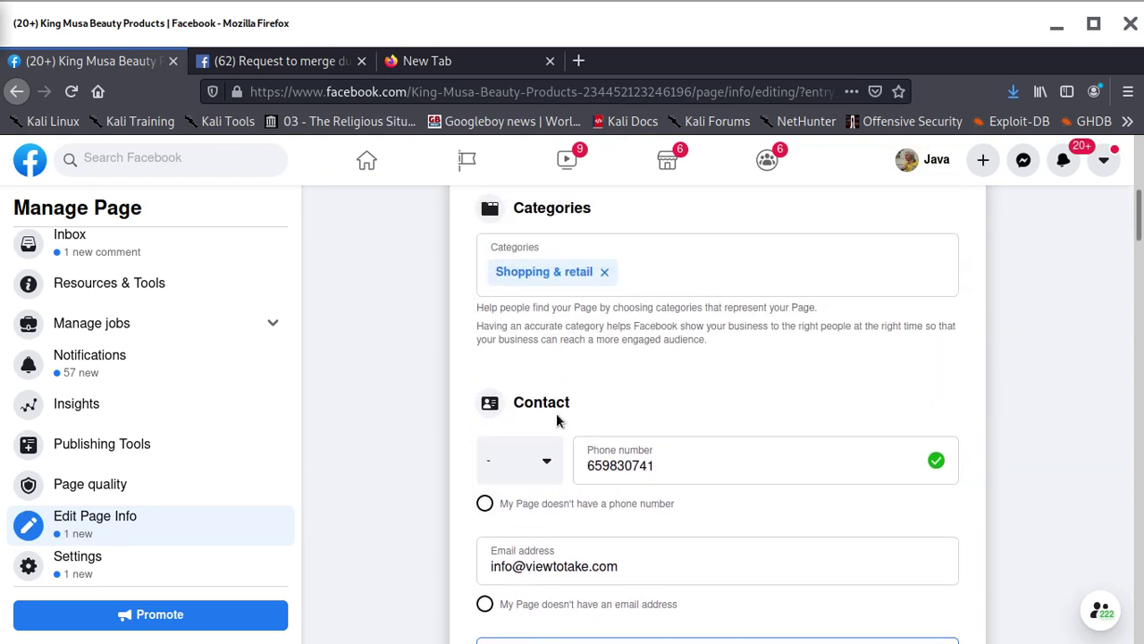
{"action": "left_click", "coordinate": [546, 465]}
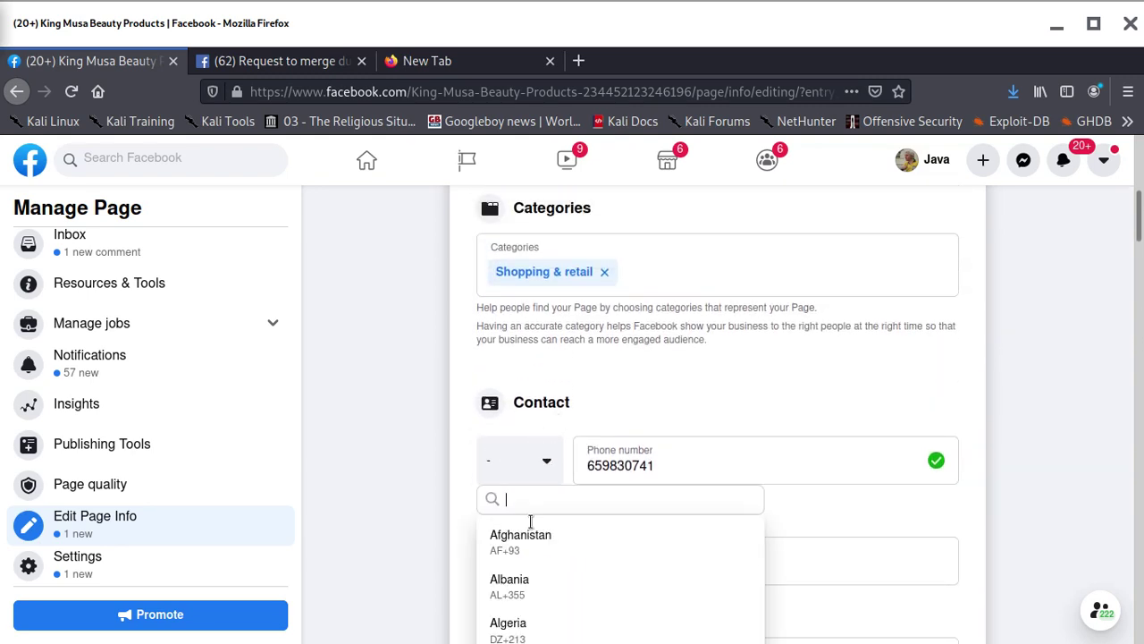
{"action": "scroll", "coordinate": [531, 537], "scroll_direction": "down", "scroll_amount": 2}
{"action": "type", "text": "2"}
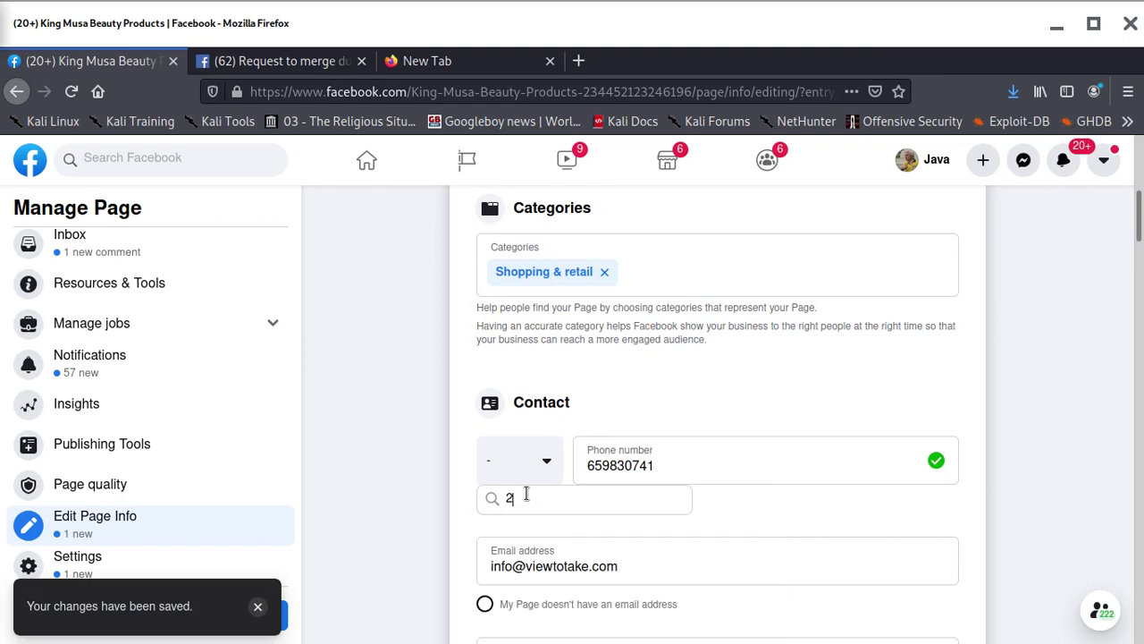
{"action": "type", "text": "7"}
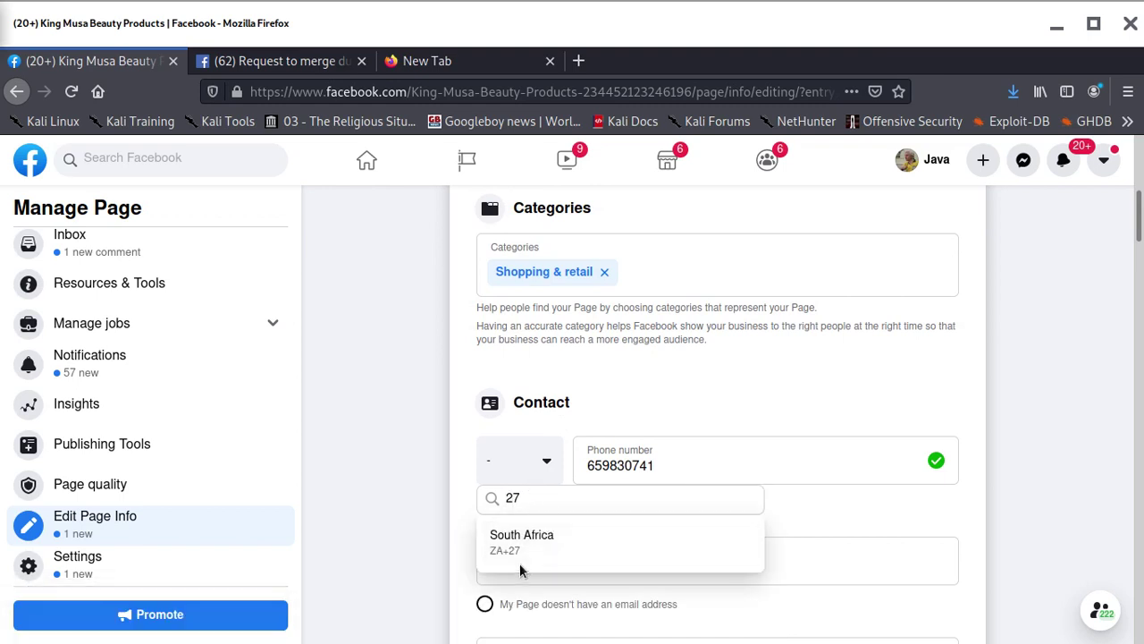
{"action": "left_click", "coordinate": [520, 545]}
Re-enter the contact phone number without a leading 0
{"action": "left_click", "coordinate": [643, 460]}
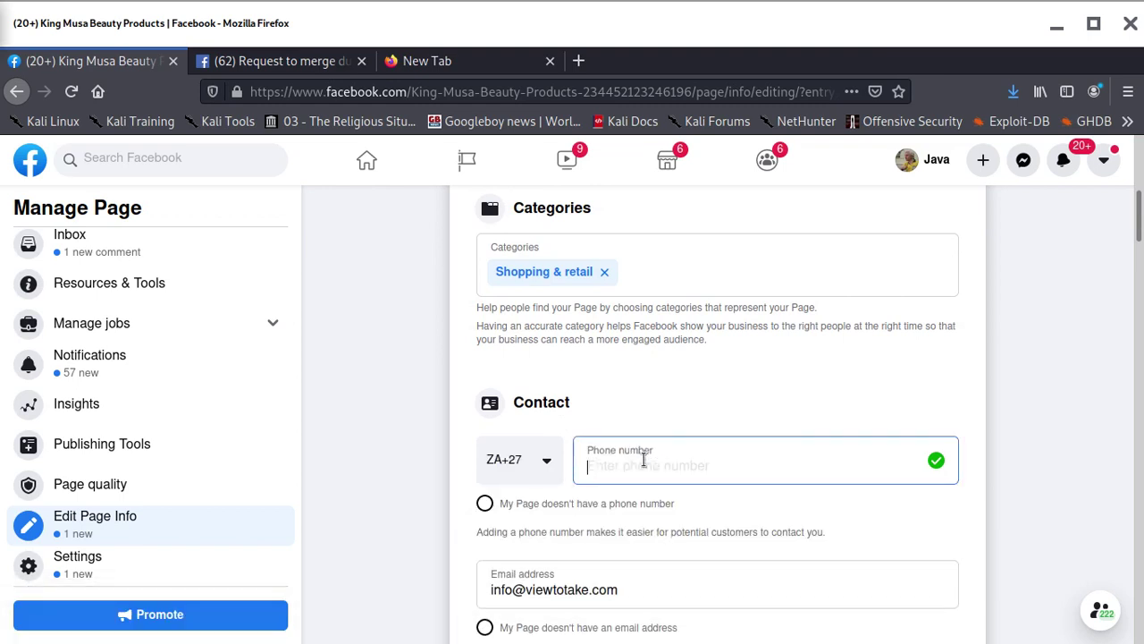
{"action": "type", "text": "0"}
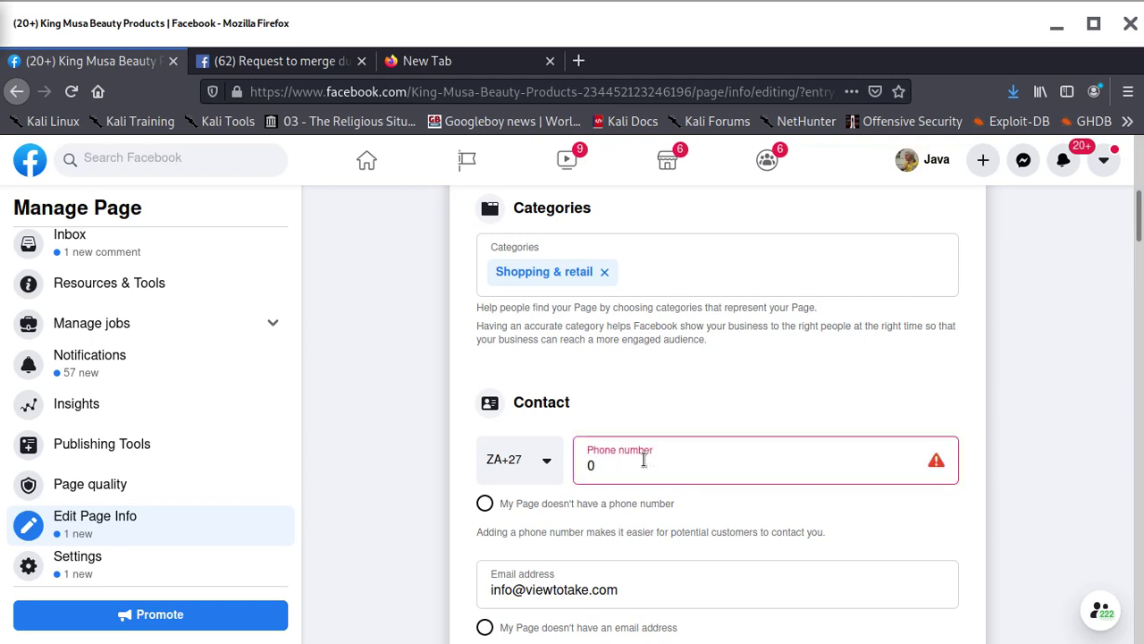
{"action": "key", "text": "BackSpace"}
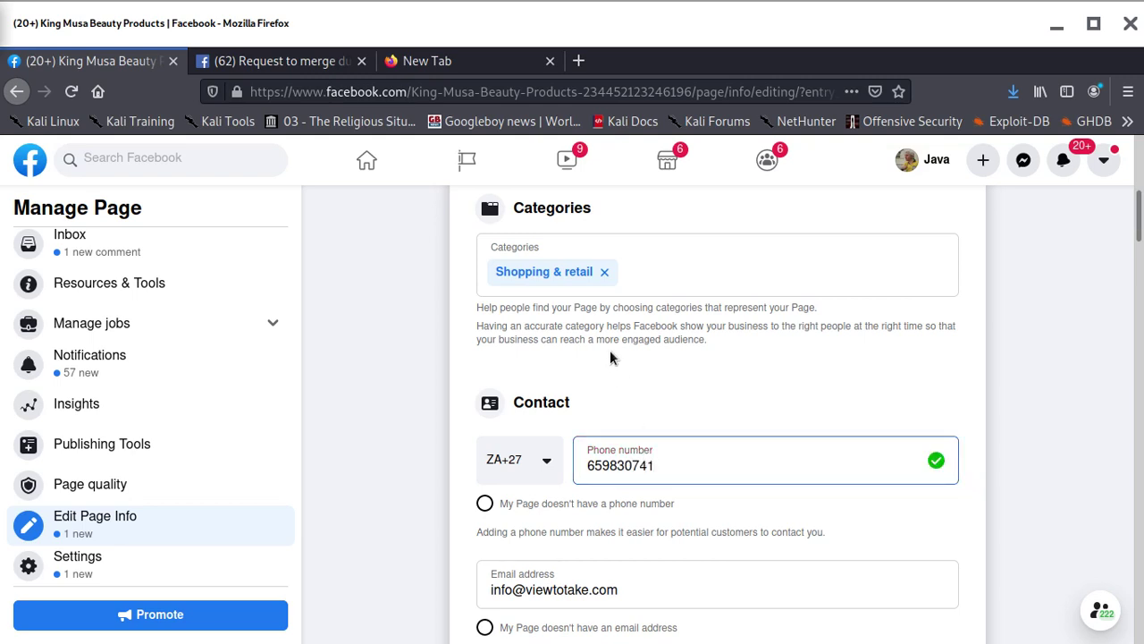
{"action": "scroll", "coordinate": [610, 357], "scroll_direction": "up", "scroll_amount": 5}
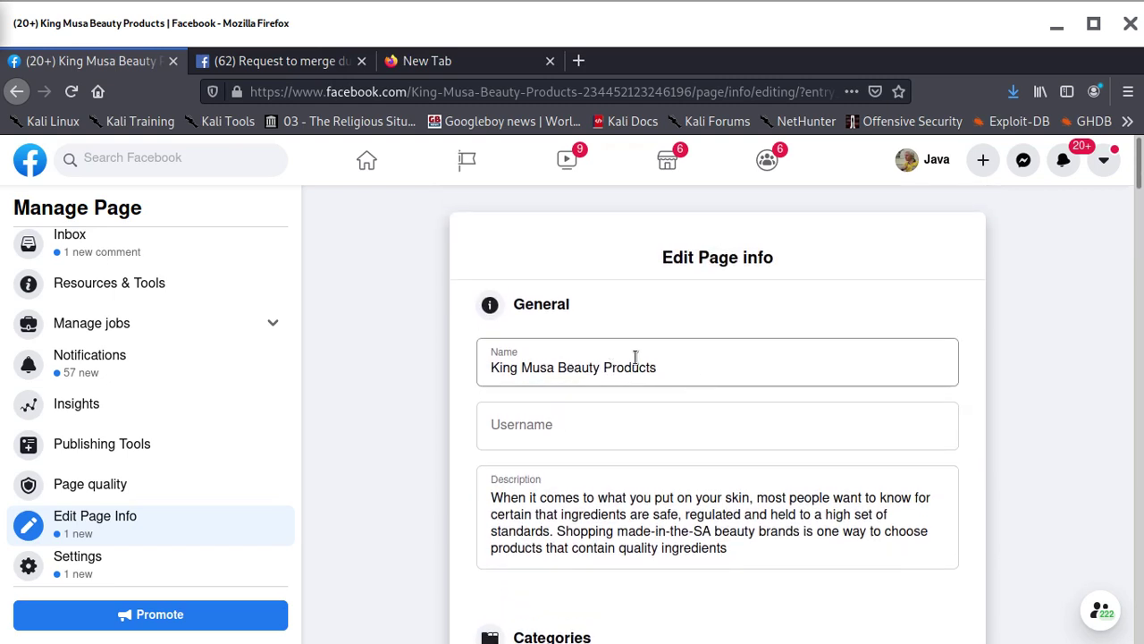
Replace the Page name with 'View to take onlinestore', fixing a trailing typo, and commit it
{"action": "left_click", "coordinate": [690, 371]}
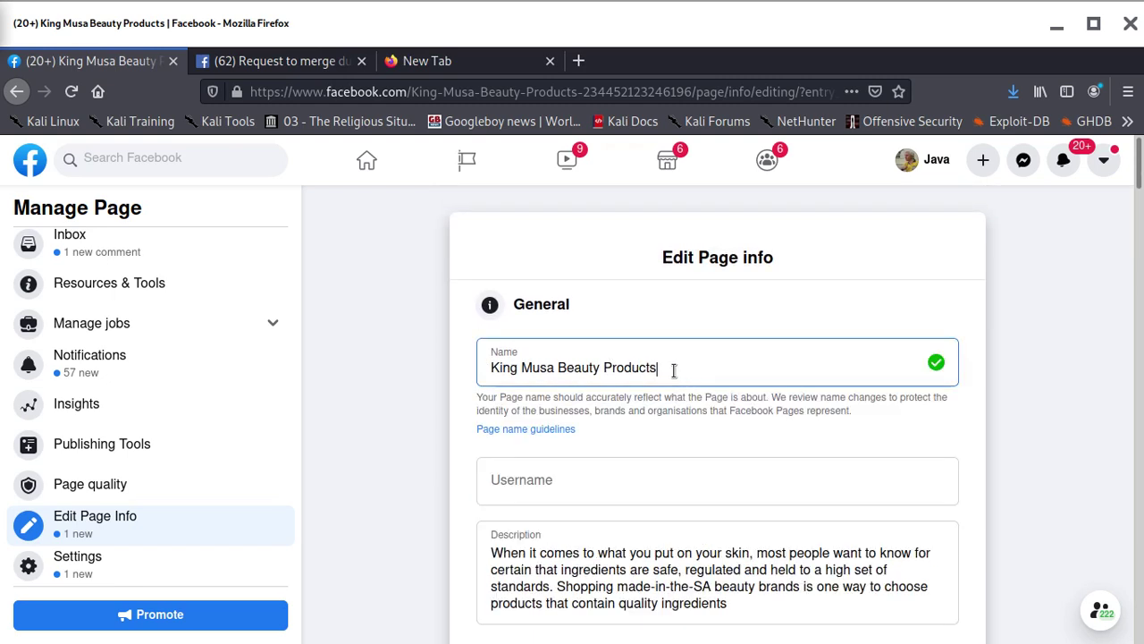
{"action": "left_click_drag", "start_coordinate": [679, 372], "coordinate": [382, 361]}
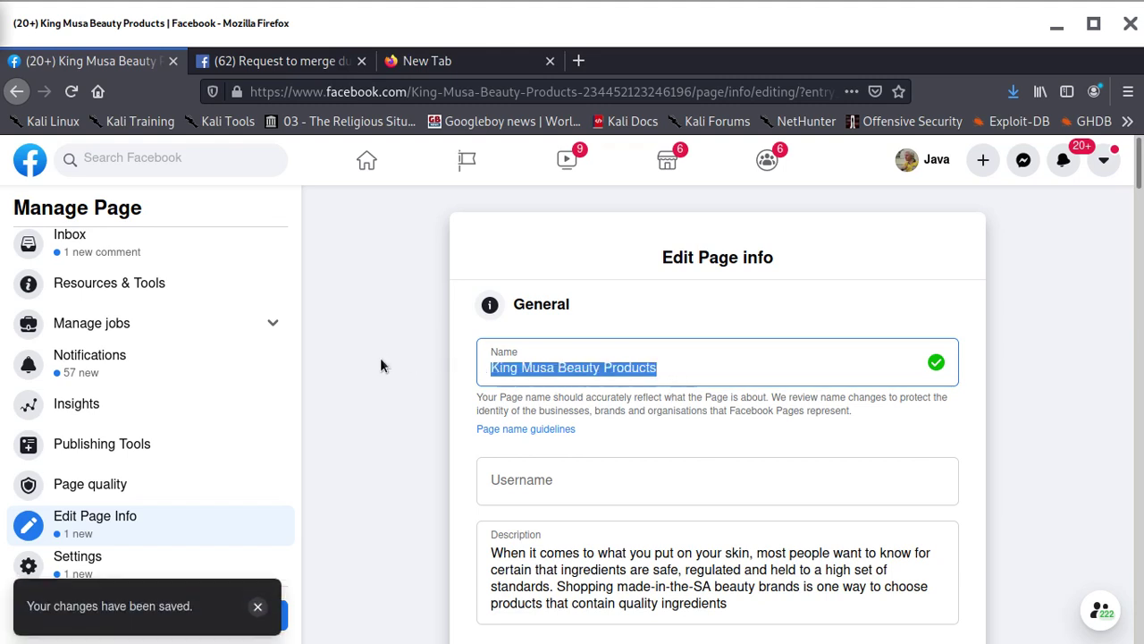
{"action": "key", "text": "BackSpace"}
{"action": "type", "text": "V"}
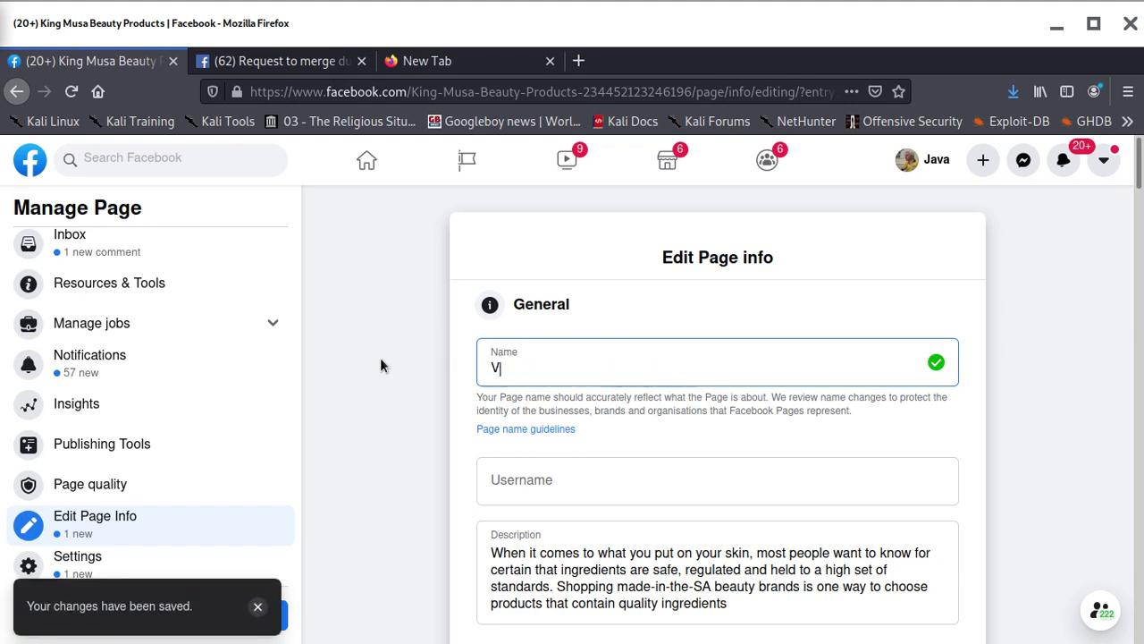
{"action": "type", "text": "iew"}
{"action": "type", "text": "to"}
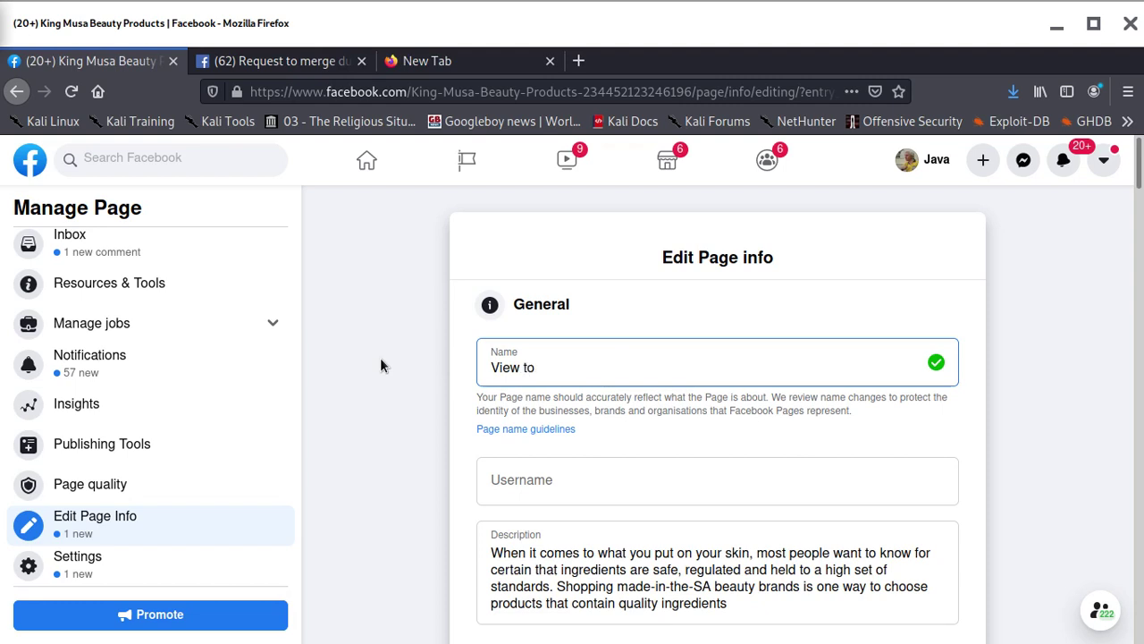
{"action": "type", "text": " take onlinestorew"}
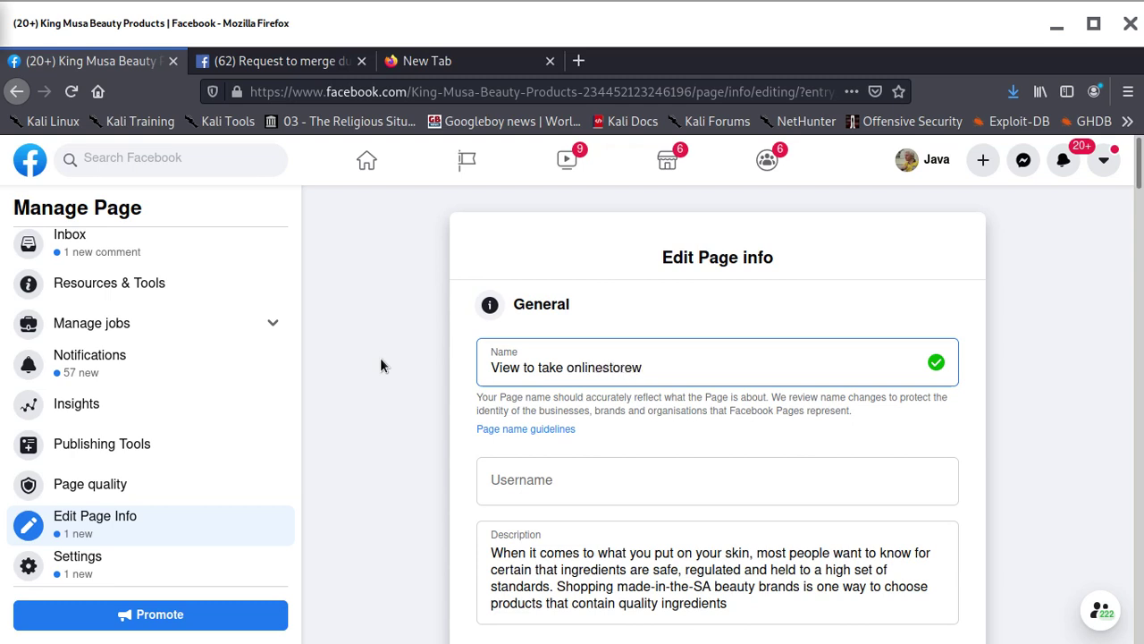
{"action": "key", "text": "BackSpace"}
{"action": "key", "text": "BackSpace"}
{"action": "type", "text": "e"}
{"action": "left_click", "coordinate": [368, 375]}
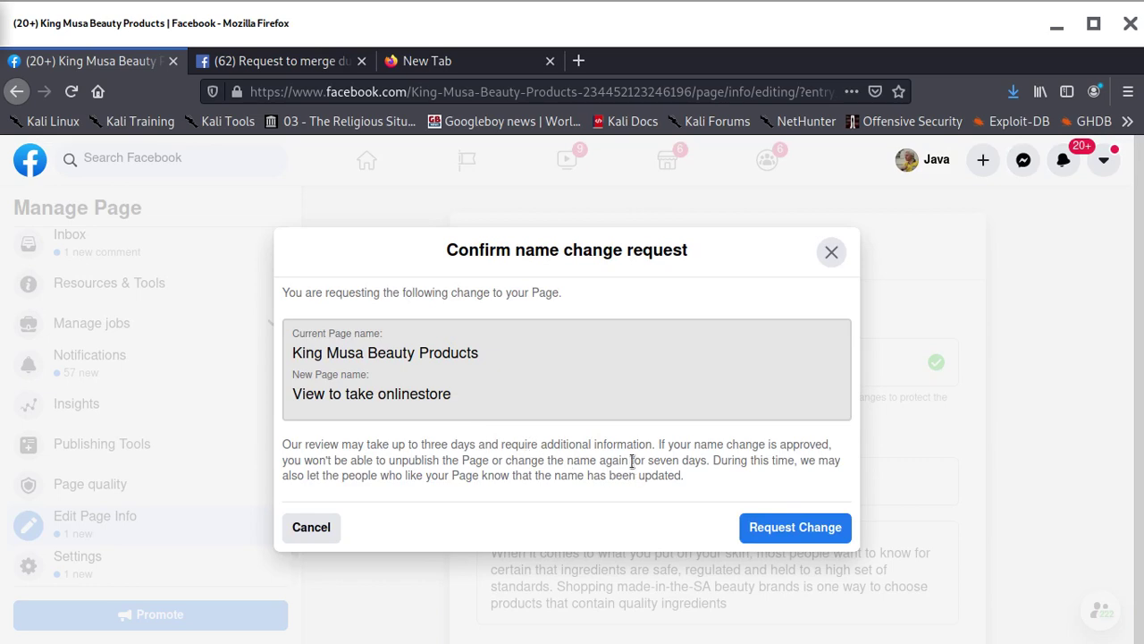
Submit the name change, then resubmit it as 'View to take onlinestore1' after the duplicate-name error
{"action": "left_click", "coordinate": [772, 525]}
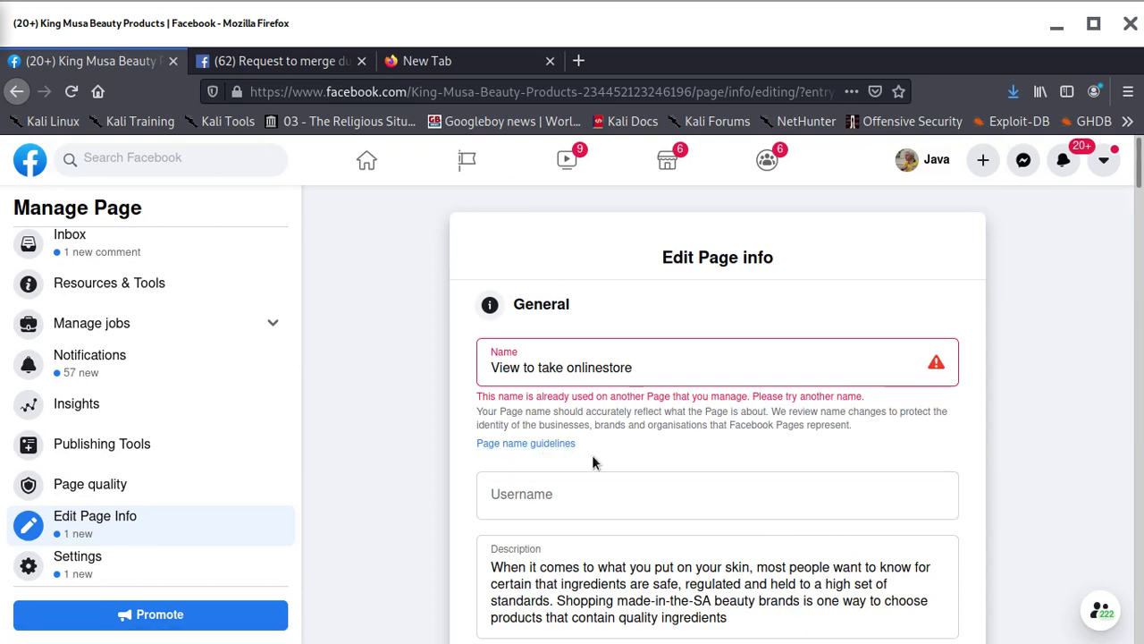
{"action": "left_click", "coordinate": [663, 367]}
{"action": "type", "text": "1"}
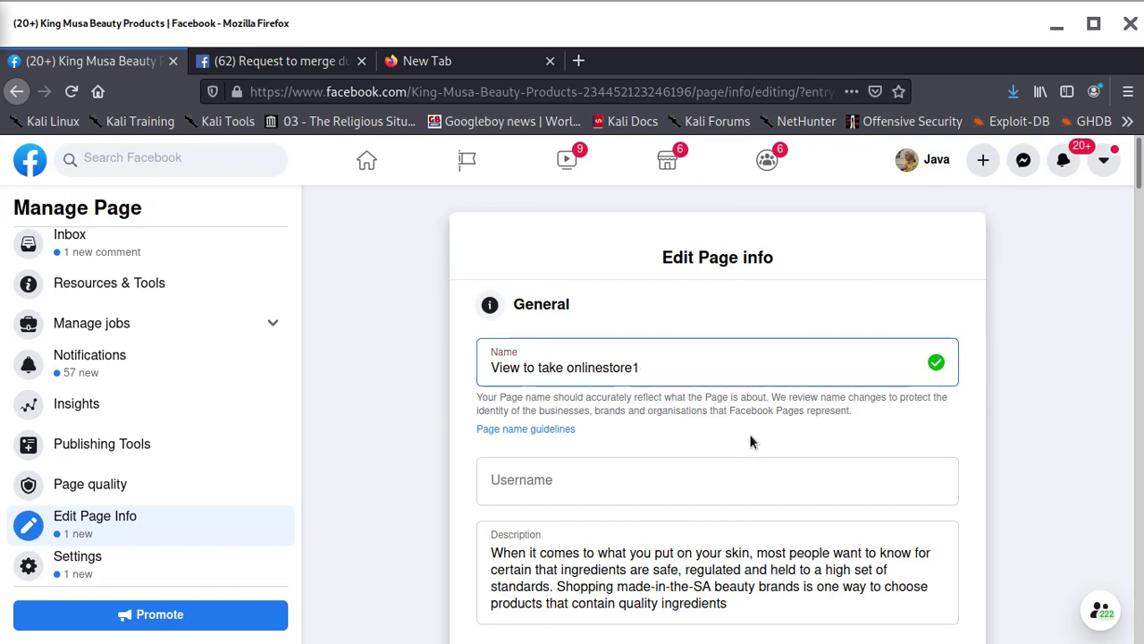
{"action": "left_click", "coordinate": [688, 430]}
{"action": "left_click", "coordinate": [821, 529]}
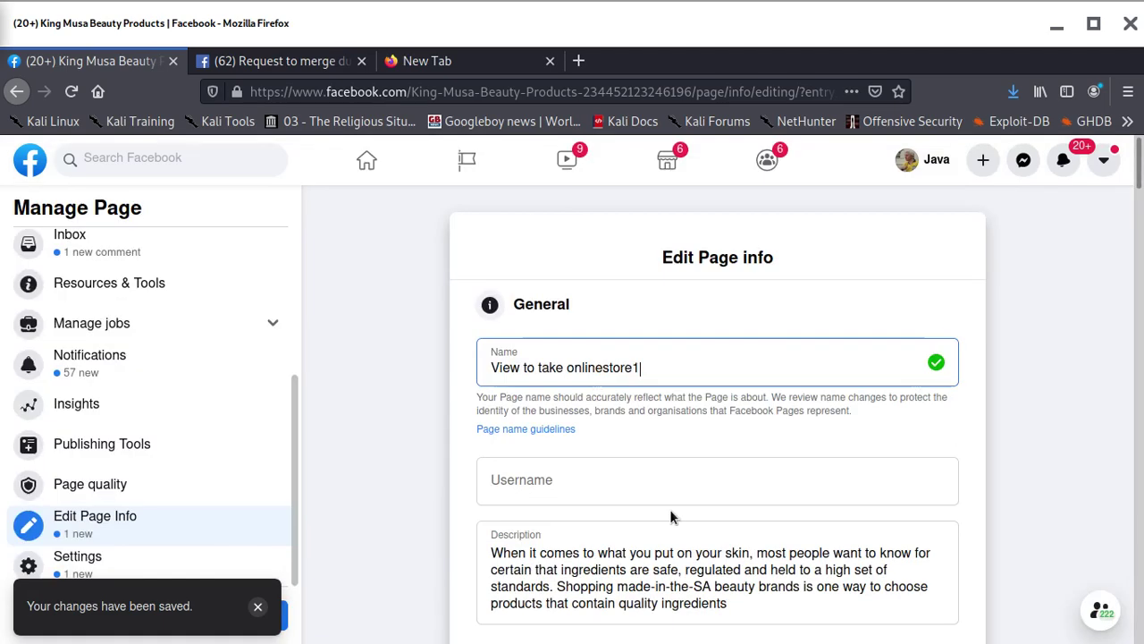
{"action": "scroll", "coordinate": [248, 403], "scroll_direction": "up", "scroll_amount": 5}
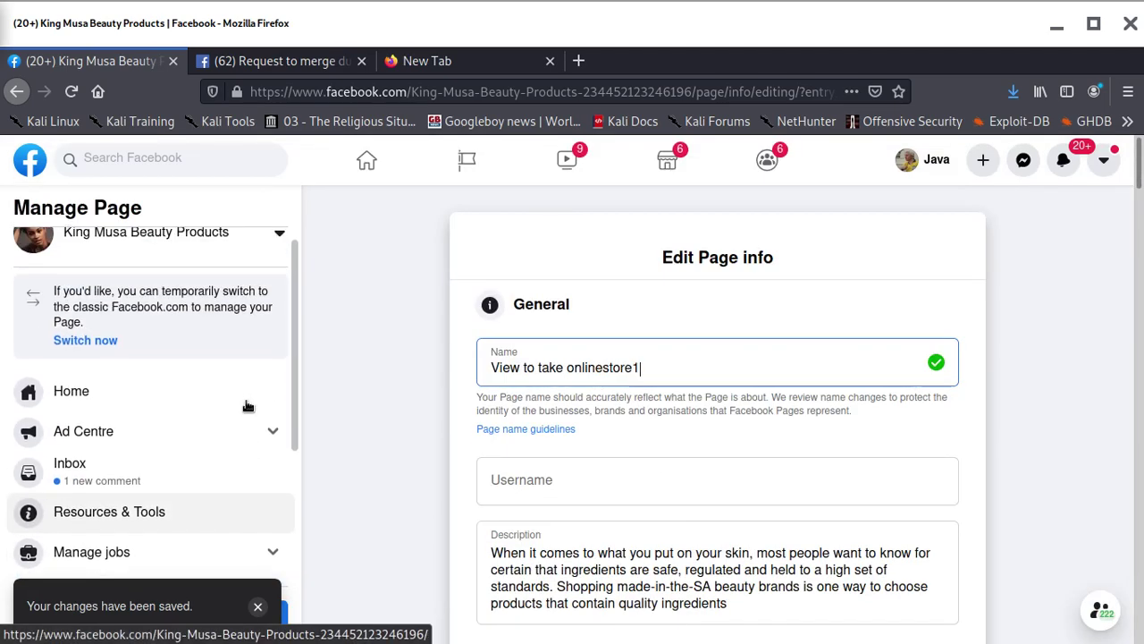
Leave the Page's management view for the Facebook home feed, reloading it
{"action": "left_click", "coordinate": [110, 409]}
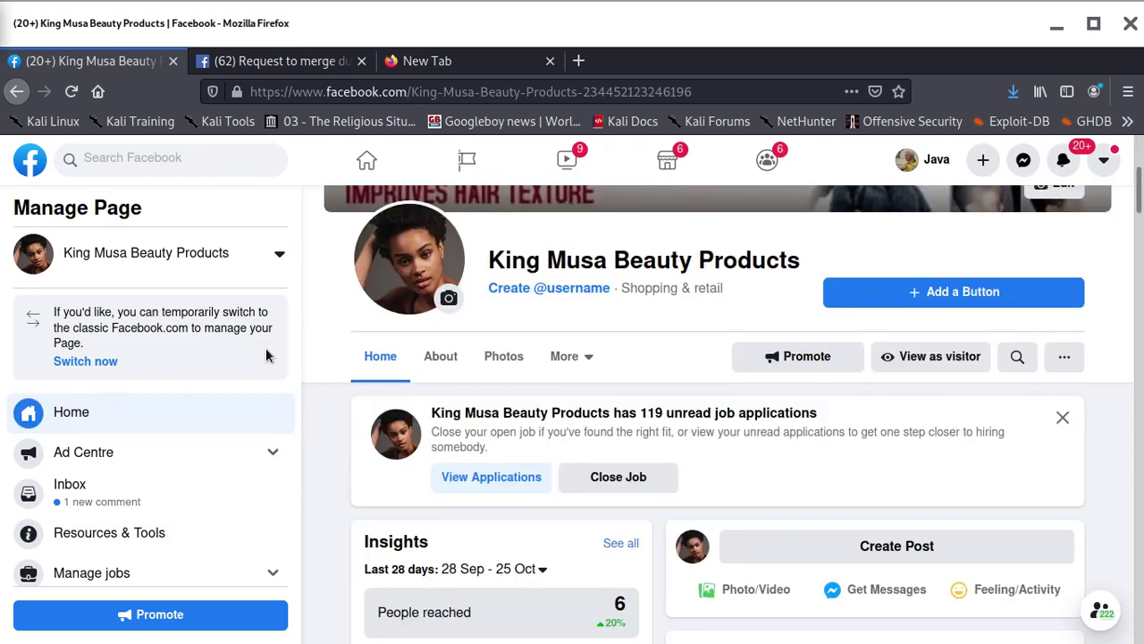
{"action": "left_click", "coordinate": [30, 164]}
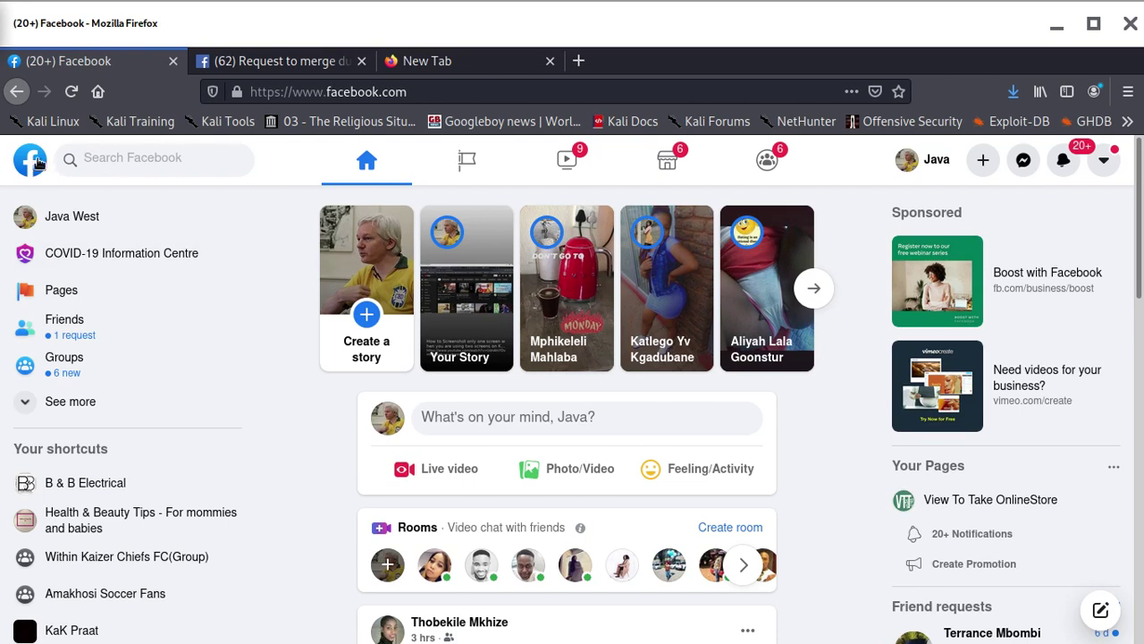
{"action": "left_click", "coordinate": [30, 170]}
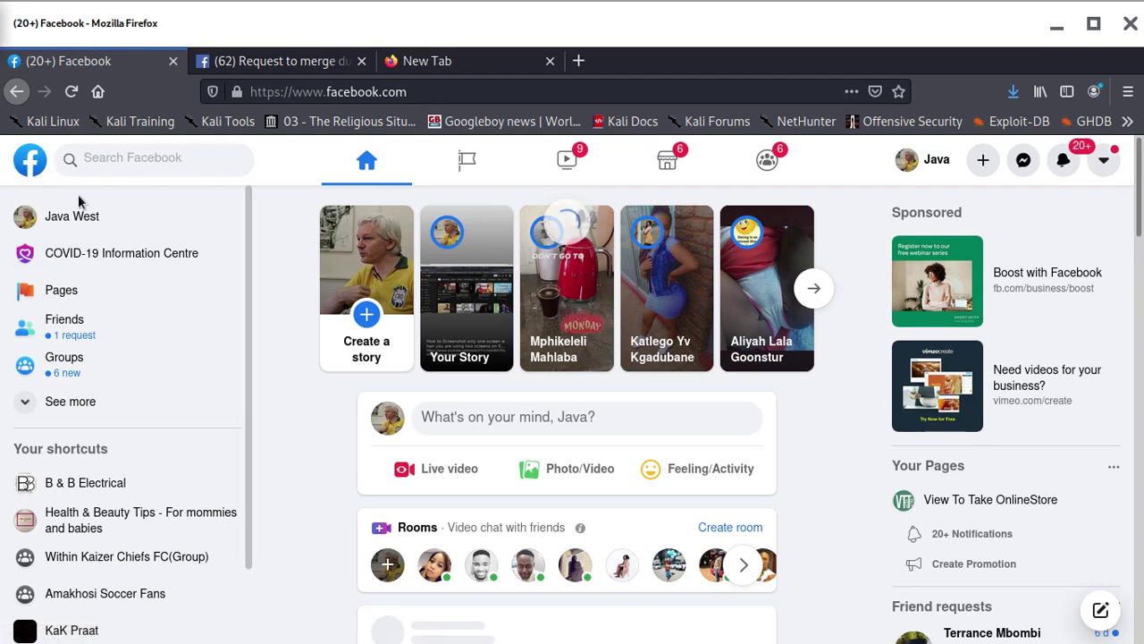
{"action": "left_click", "coordinate": [33, 167]}
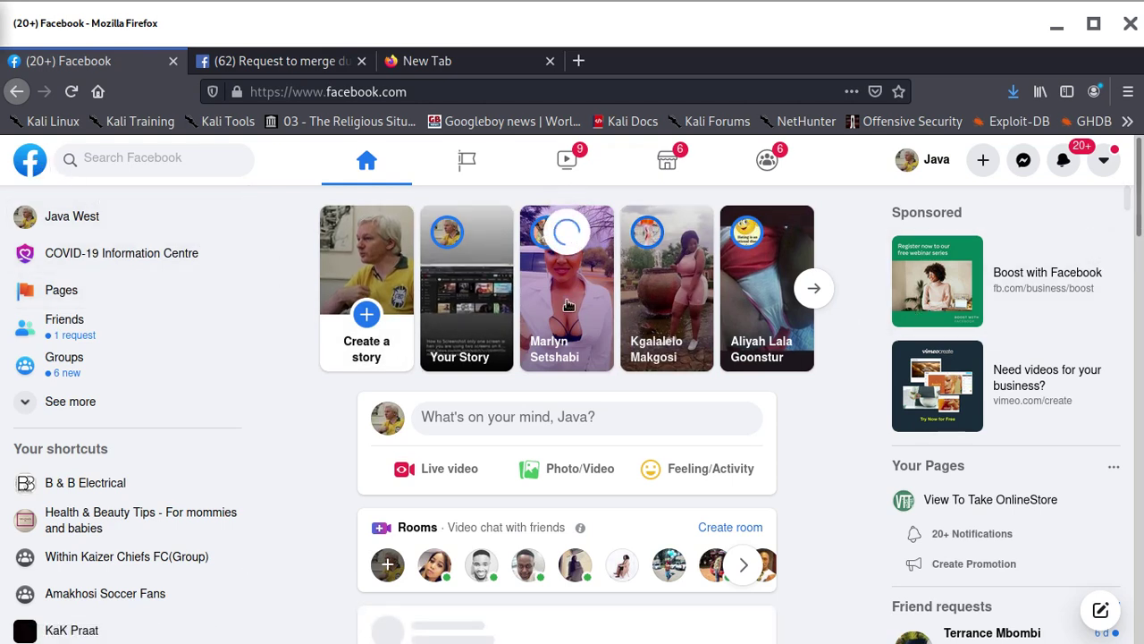
{"action": "scroll", "coordinate": [116, 474], "scroll_direction": "down", "scroll_amount": 2}
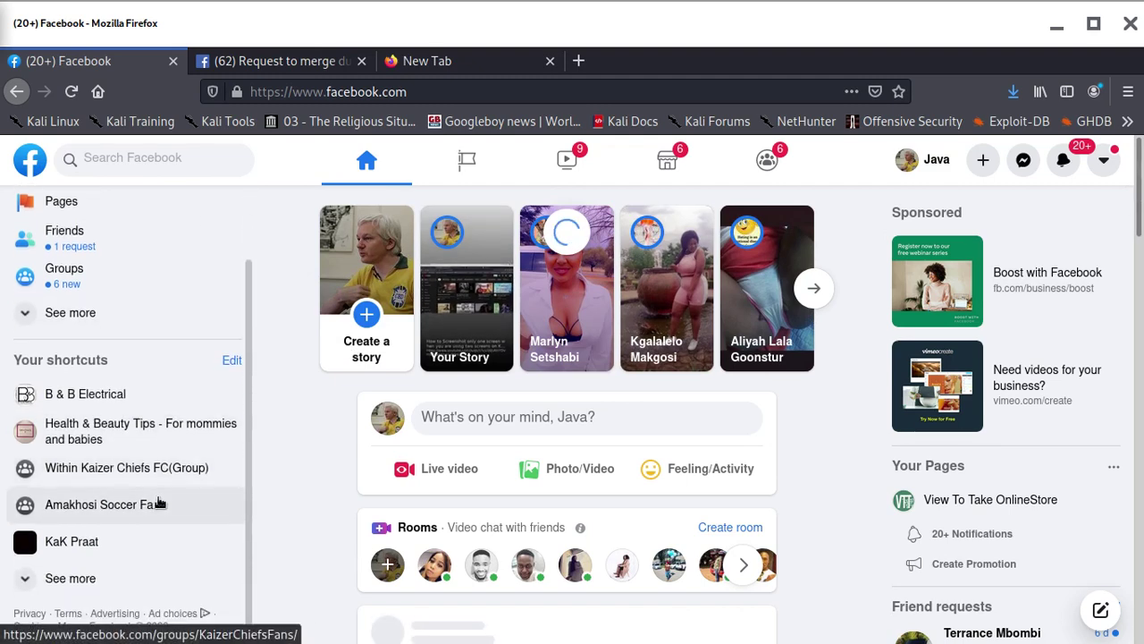
Expand the full shortcuts list and switch back to the Request to merge duplicate Pages tab
{"action": "left_click", "coordinate": [75, 577]}
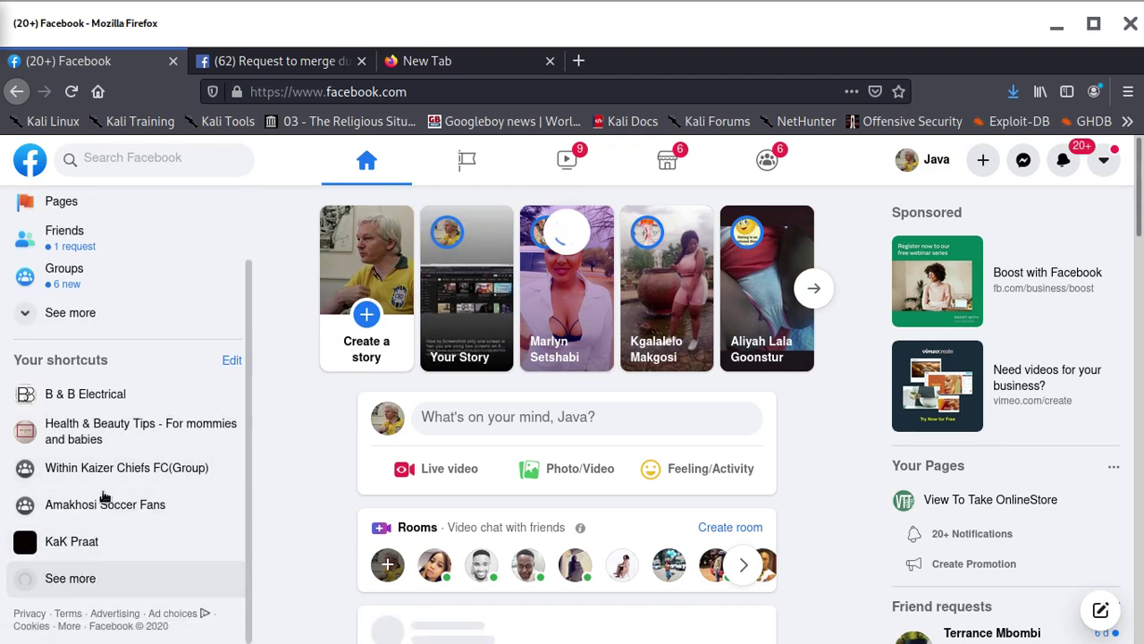
{"action": "scroll", "coordinate": [132, 450], "scroll_direction": "down", "scroll_amount": 3}
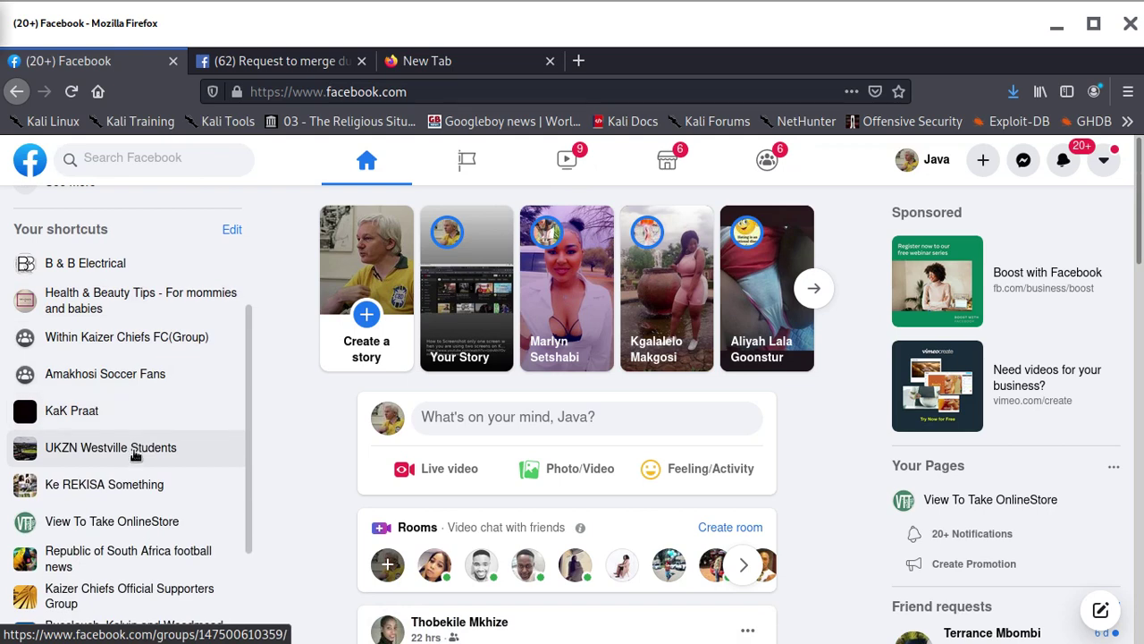
{"action": "scroll", "coordinate": [134, 452], "scroll_direction": "down", "scroll_amount": 4}
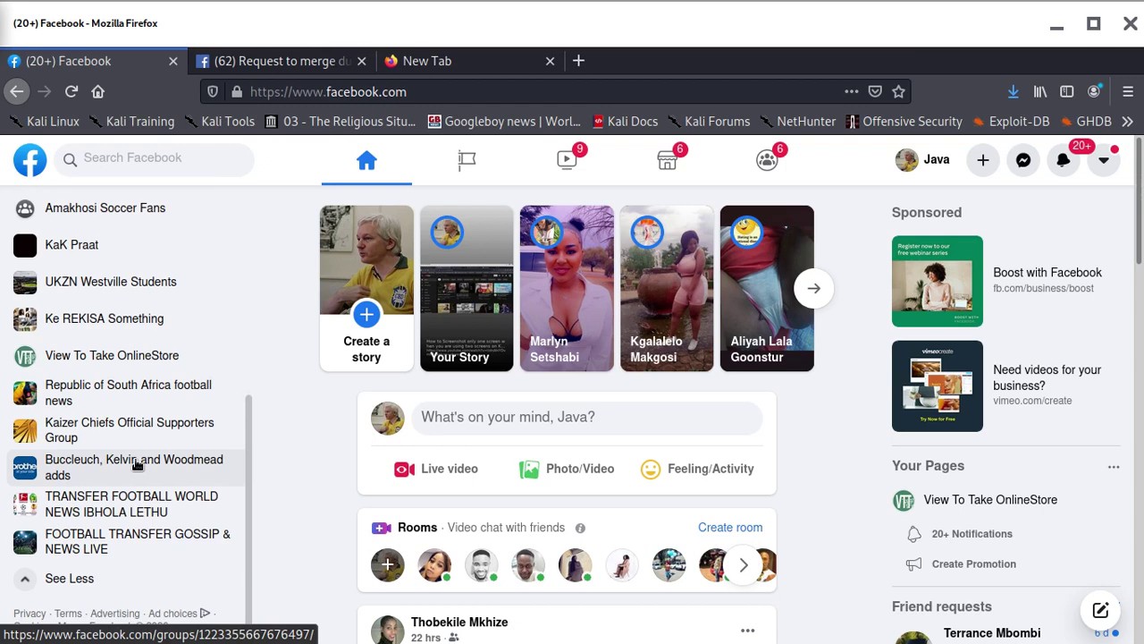
{"action": "scroll", "coordinate": [137, 465], "scroll_direction": "up", "scroll_amount": 8}
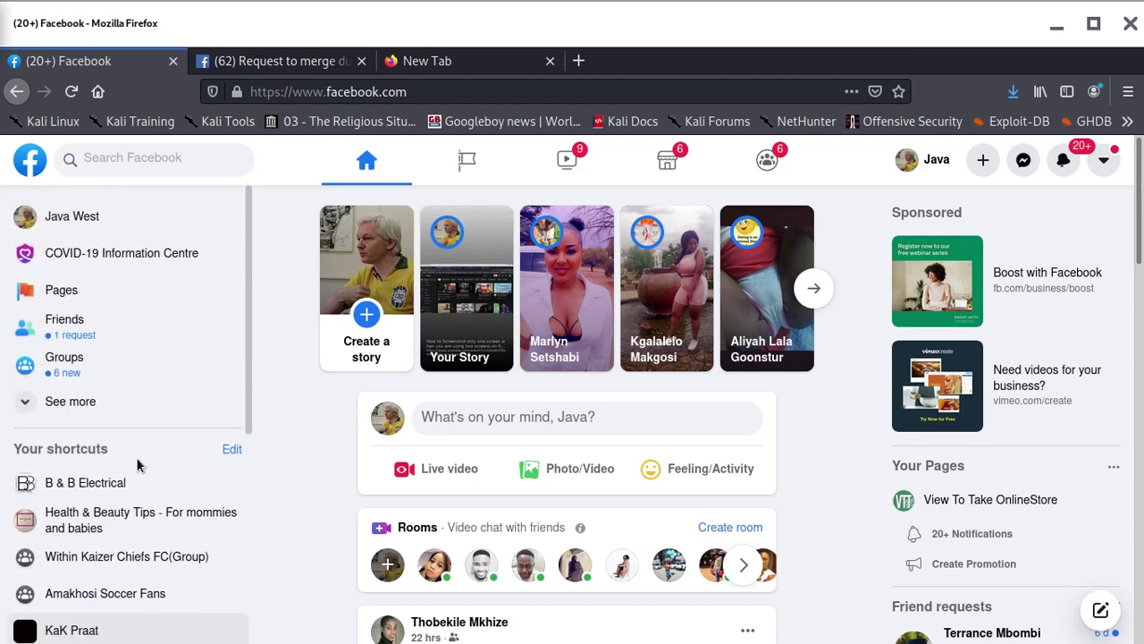
{"action": "scroll", "coordinate": [136, 457], "scroll_direction": "down", "scroll_amount": 3}
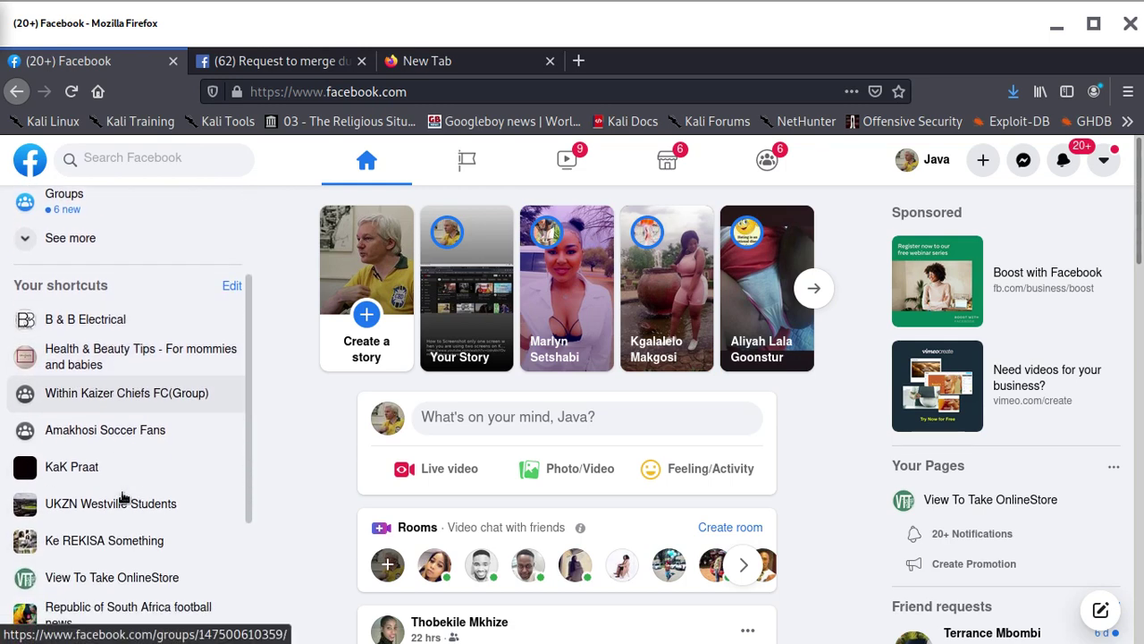
{"action": "scroll", "coordinate": [124, 498], "scroll_direction": "down", "scroll_amount": 3}
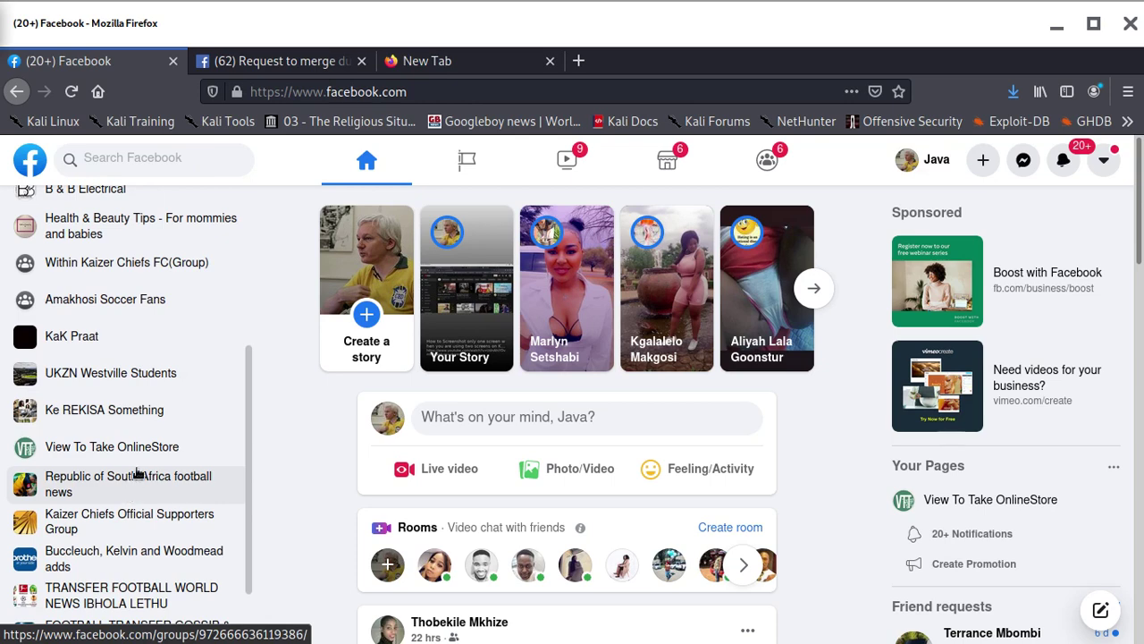
{"action": "scroll", "coordinate": [169, 460], "scroll_direction": "up", "scroll_amount": 6}
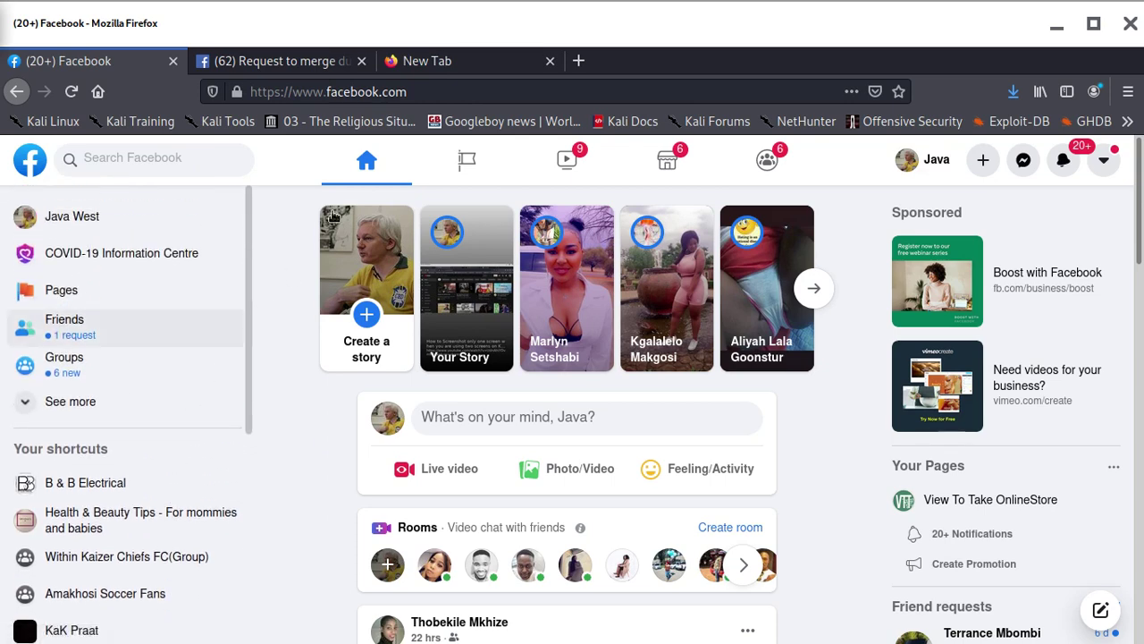
{"action": "left_click", "coordinate": [323, 62]}
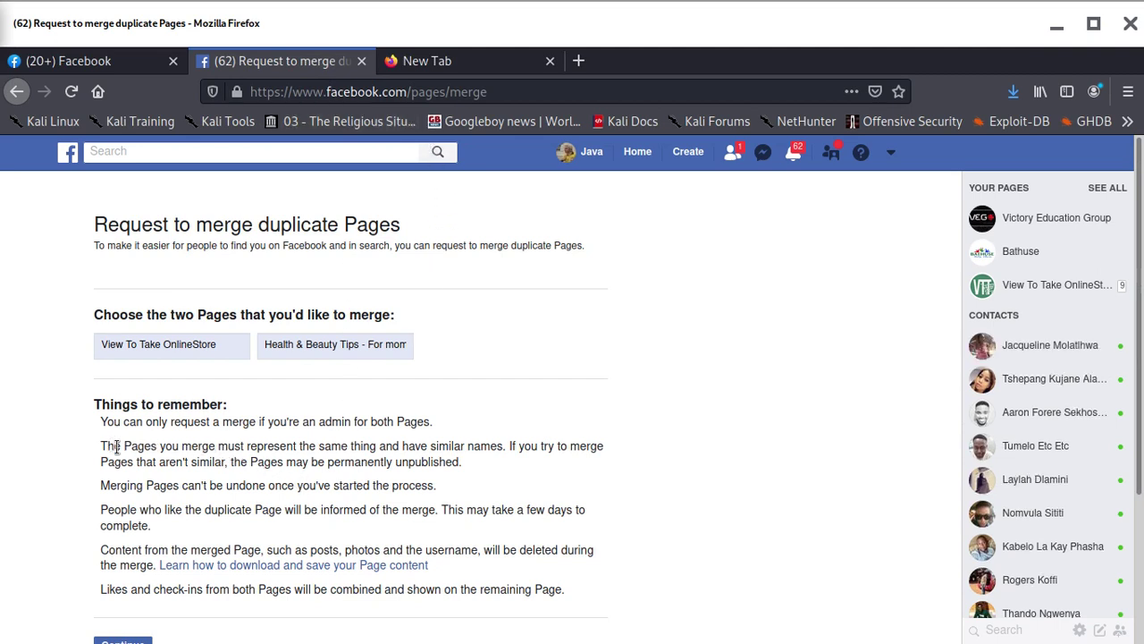
Replace the second Page choice with View To Take OnlineStore
{"action": "left_click_drag", "start_coordinate": [116, 445], "coordinate": [100, 446]}
{"action": "left_click", "coordinate": [112, 445]}
{"action": "double_click", "coordinate": [214, 344]}
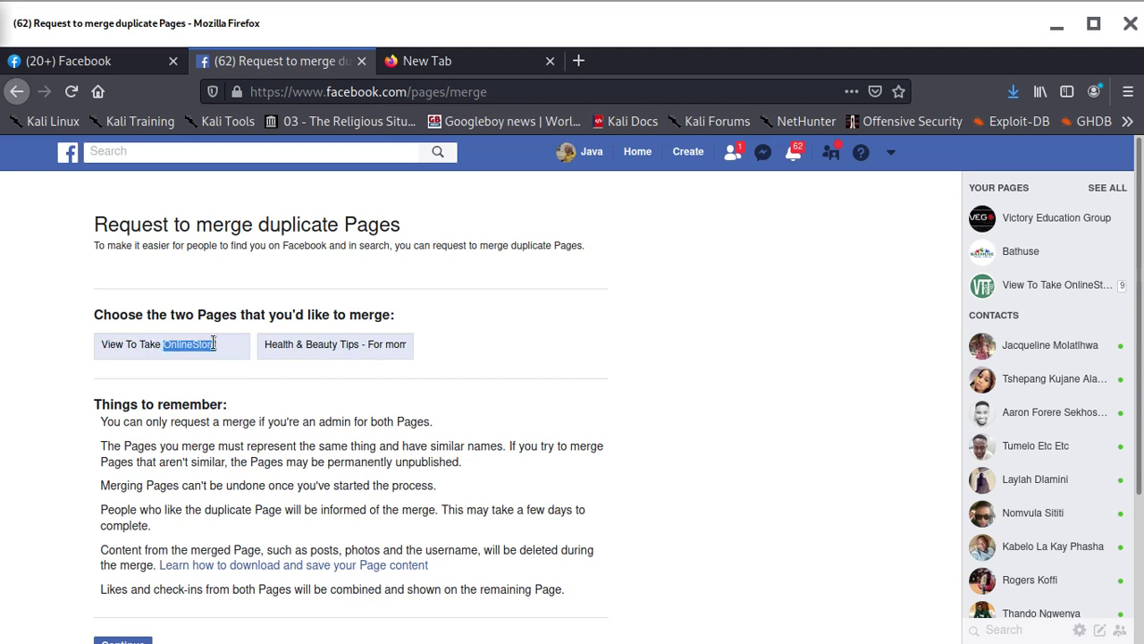
{"action": "key", "text": "ctrl+a"}
{"action": "left_click", "coordinate": [362, 338]}
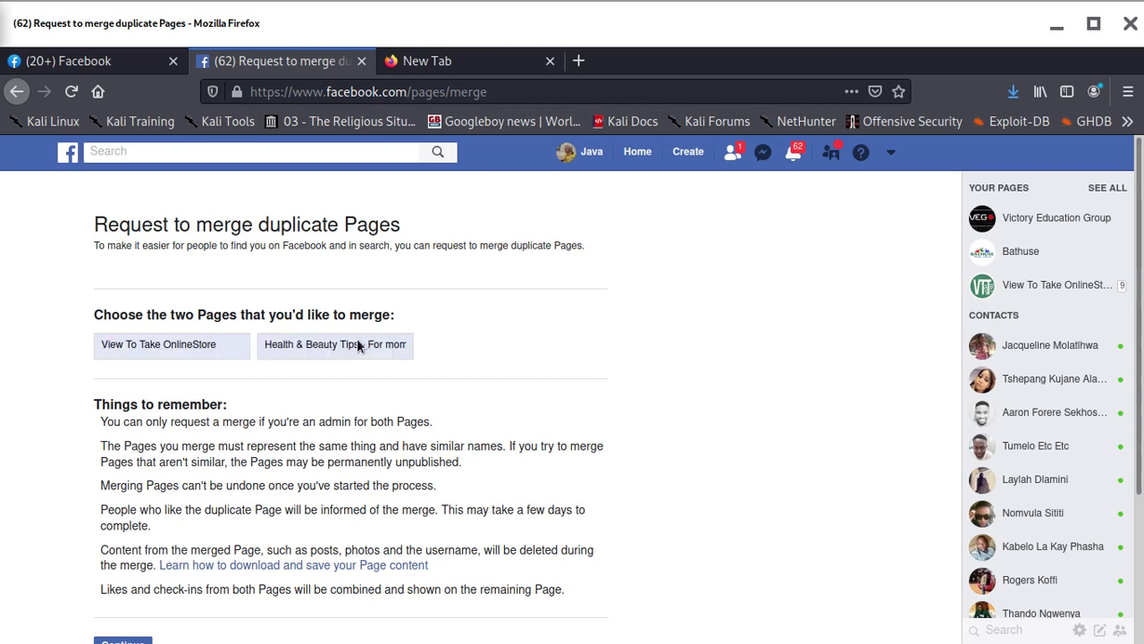
{"action": "key", "text": "ctrl+a"}
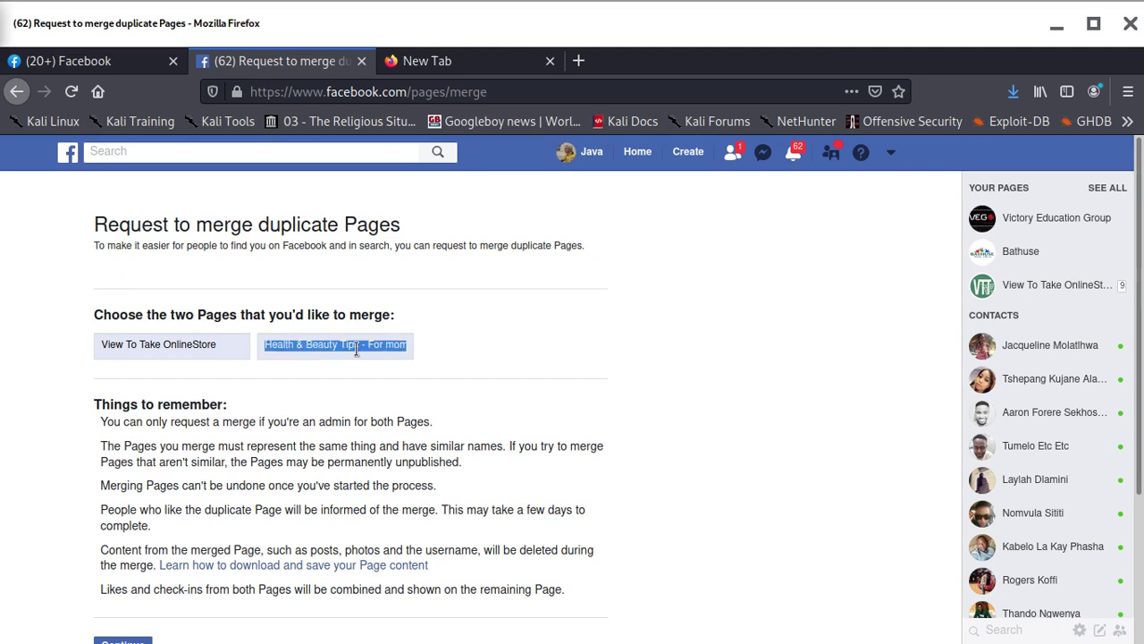
{"action": "key", "text": "BackSpace"}
{"action": "type", "text": "v"}
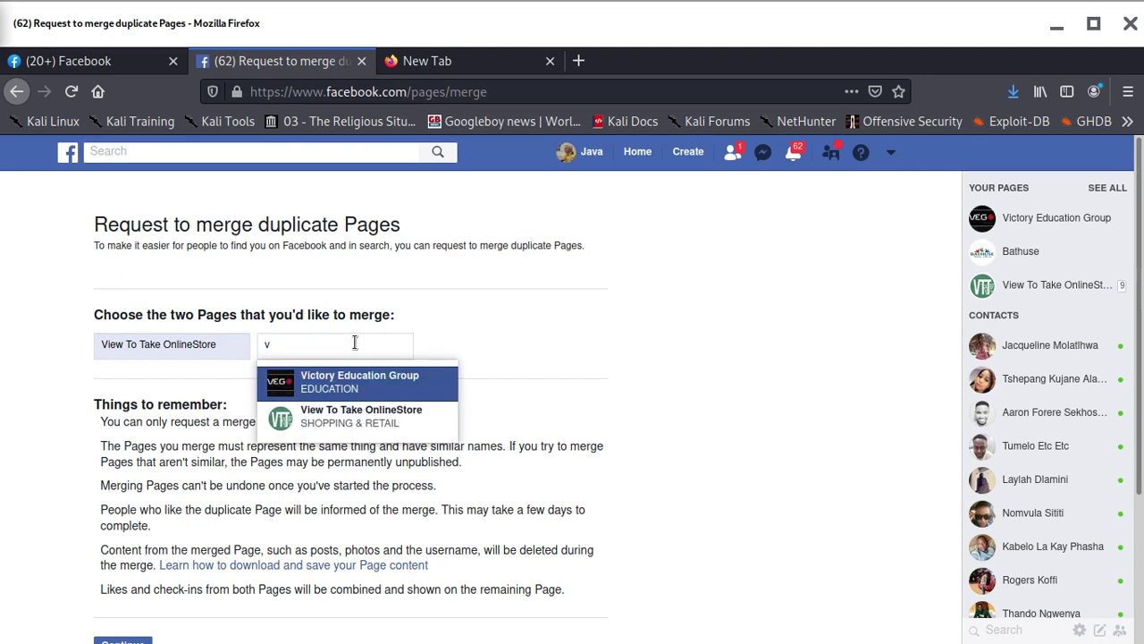
{"action": "type", "text": "iew"}
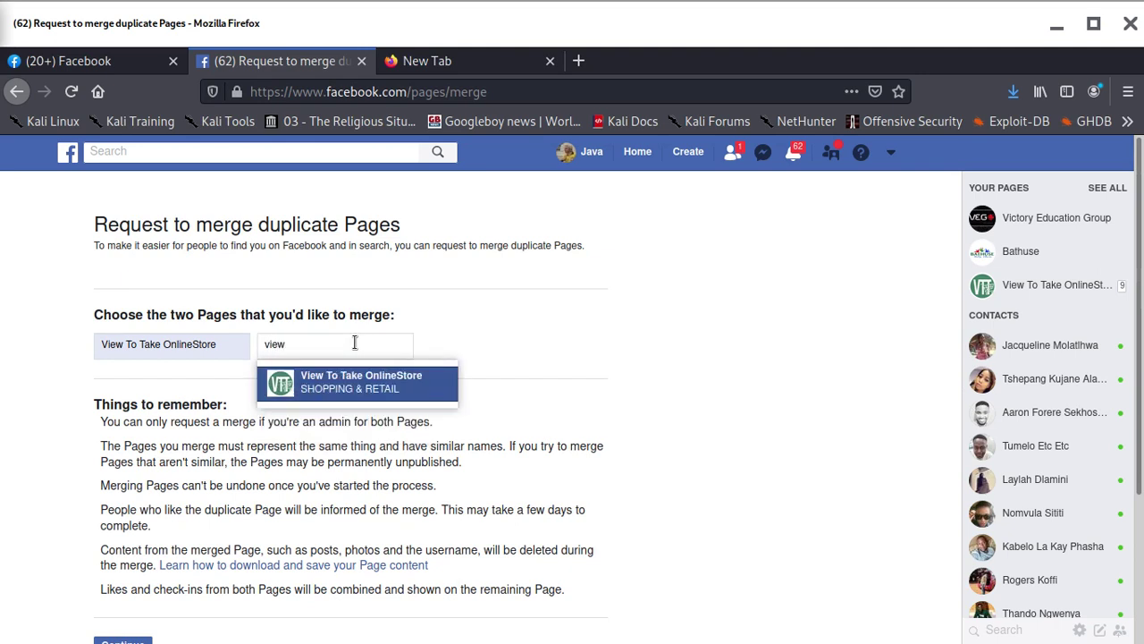
{"action": "left_click", "coordinate": [379, 389]}
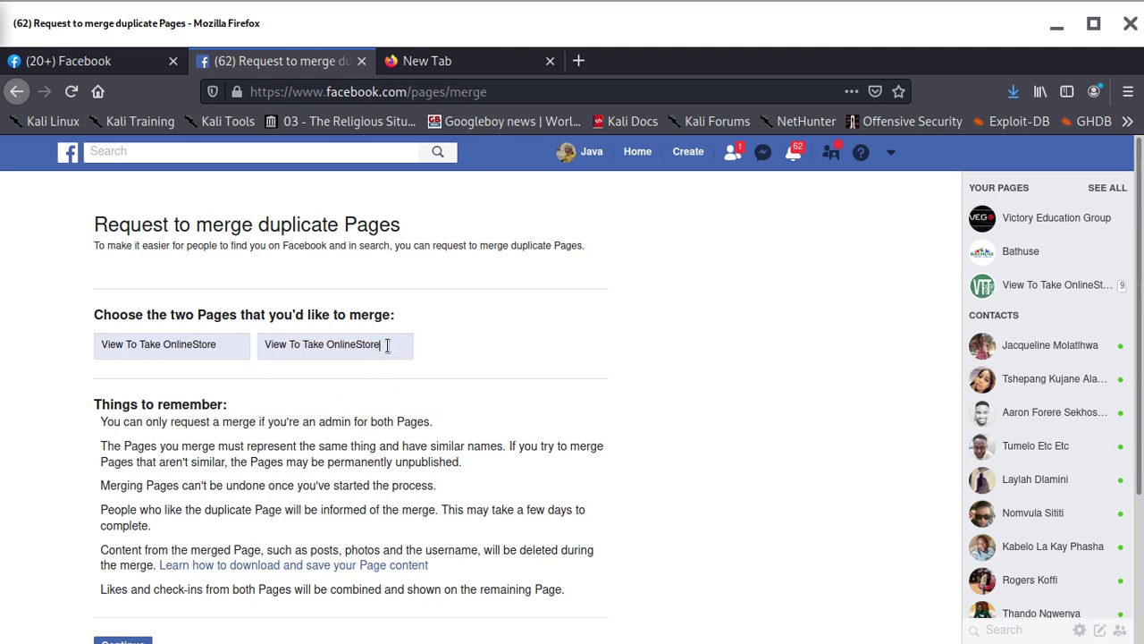
Reload the facebook.com/pages/merge form from its address
{"action": "triple_click", "coordinate": [352, 344]}
{"action": "triple_click", "coordinate": [157, 346]}
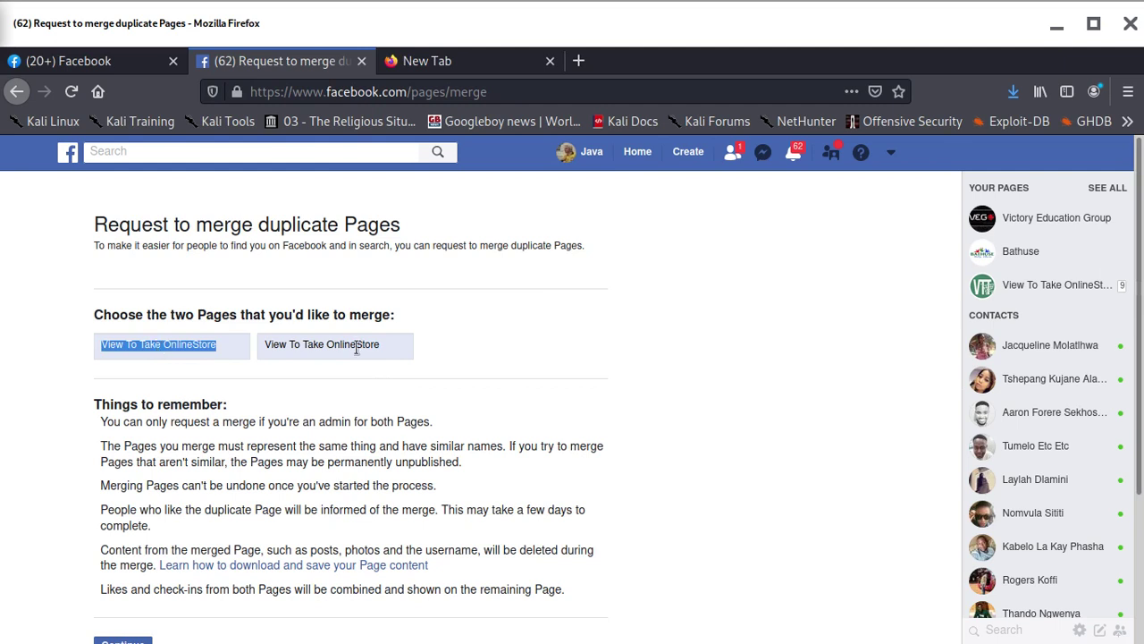
{"action": "double_click", "coordinate": [456, 91]}
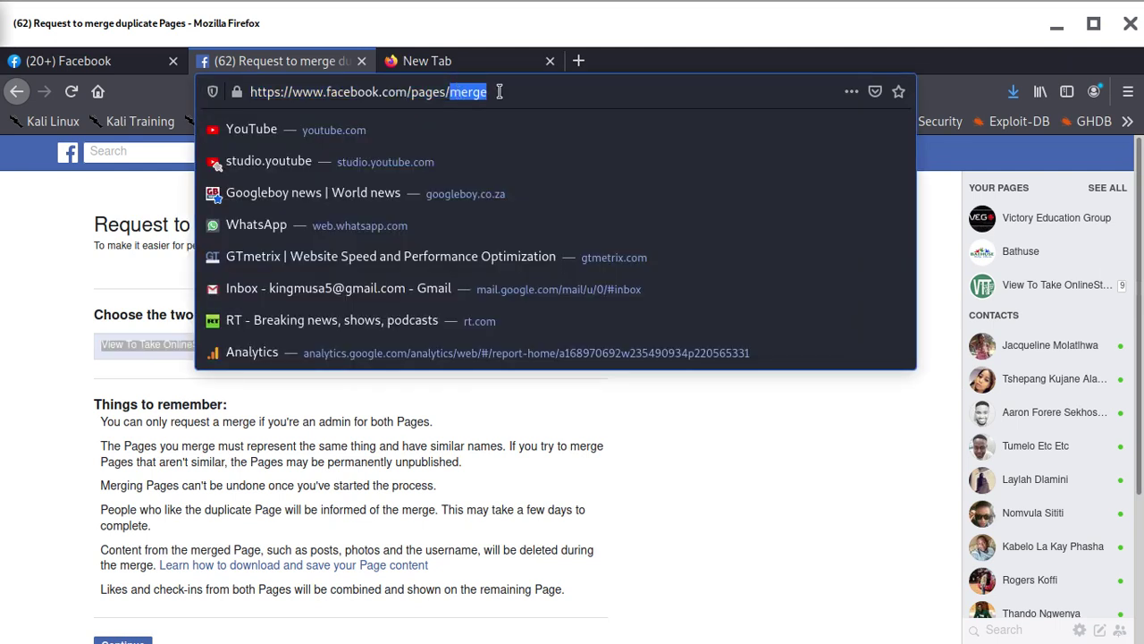
{"action": "triple_click", "coordinate": [499, 91]}
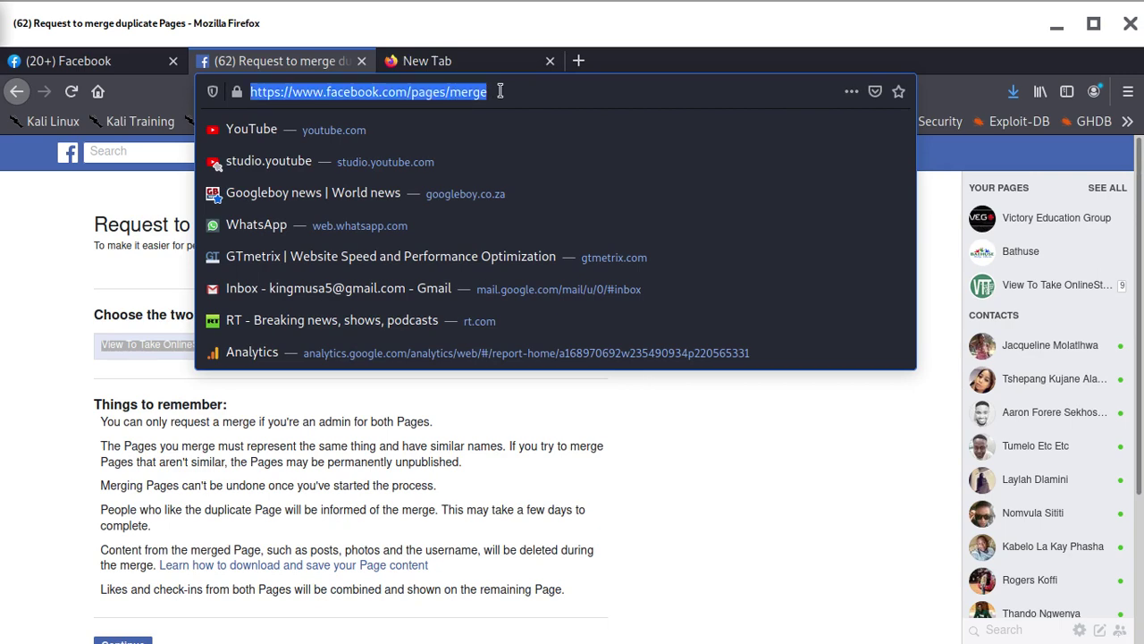
{"action": "key", "text": "Return"}
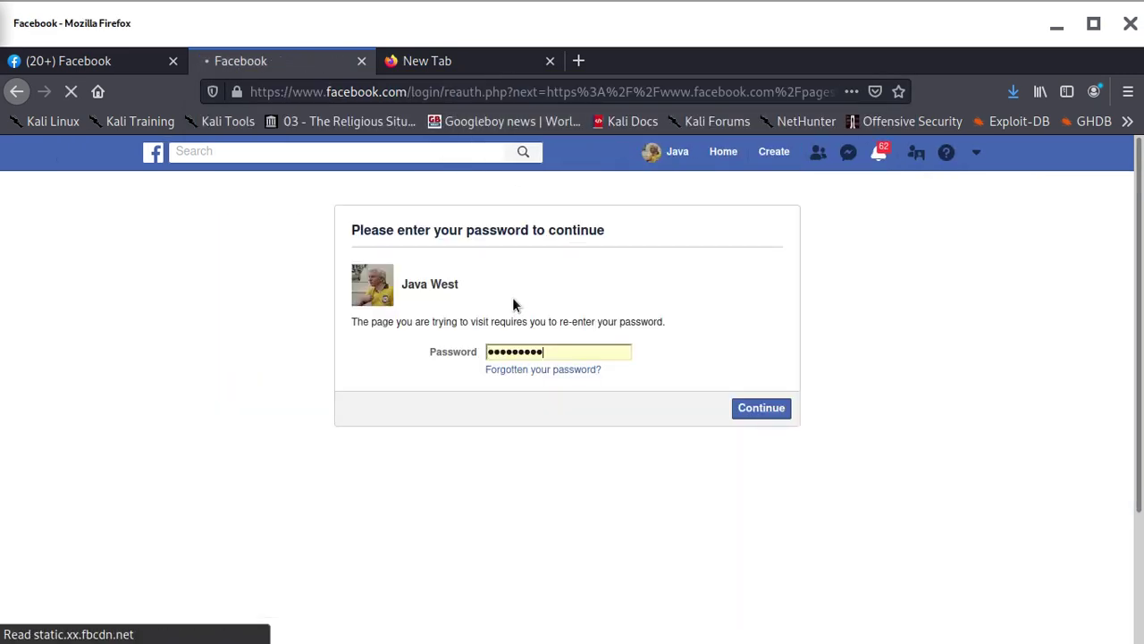
Submit the re-entered account password, then check the notifications list
{"action": "left_click", "coordinate": [766, 408]}
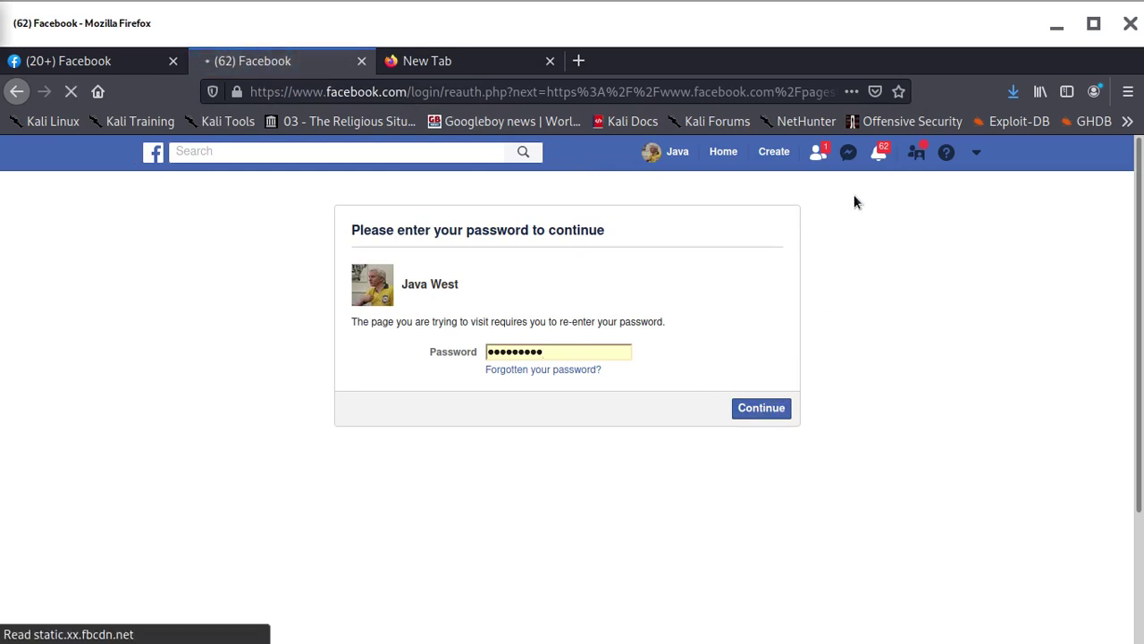
{"action": "left_click", "coordinate": [880, 157]}
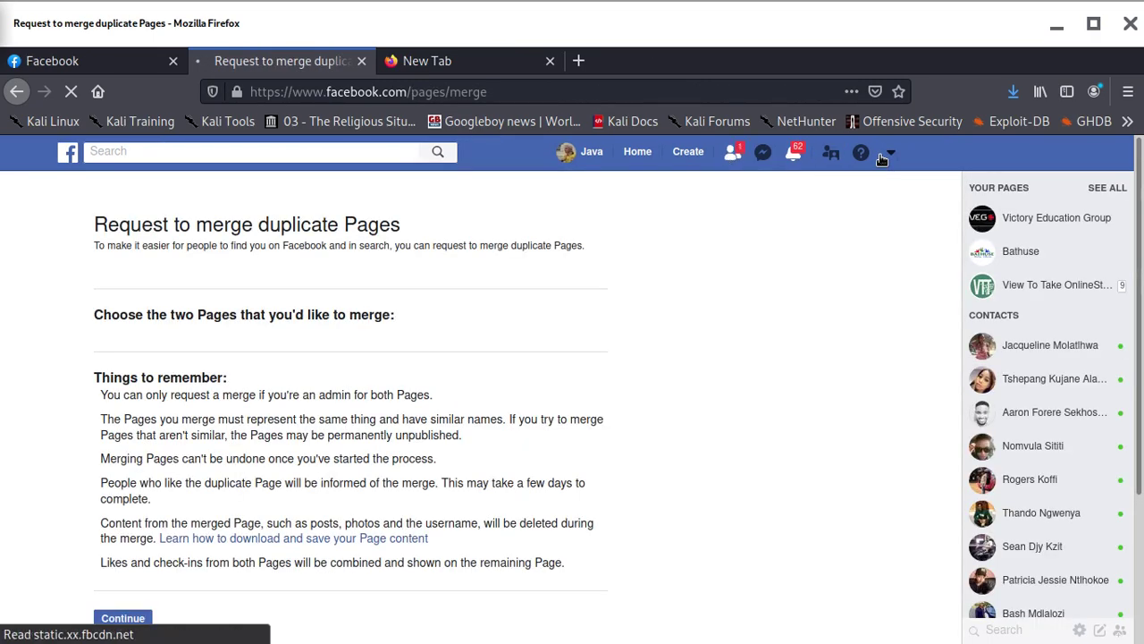
{"action": "left_click", "coordinate": [792, 154]}
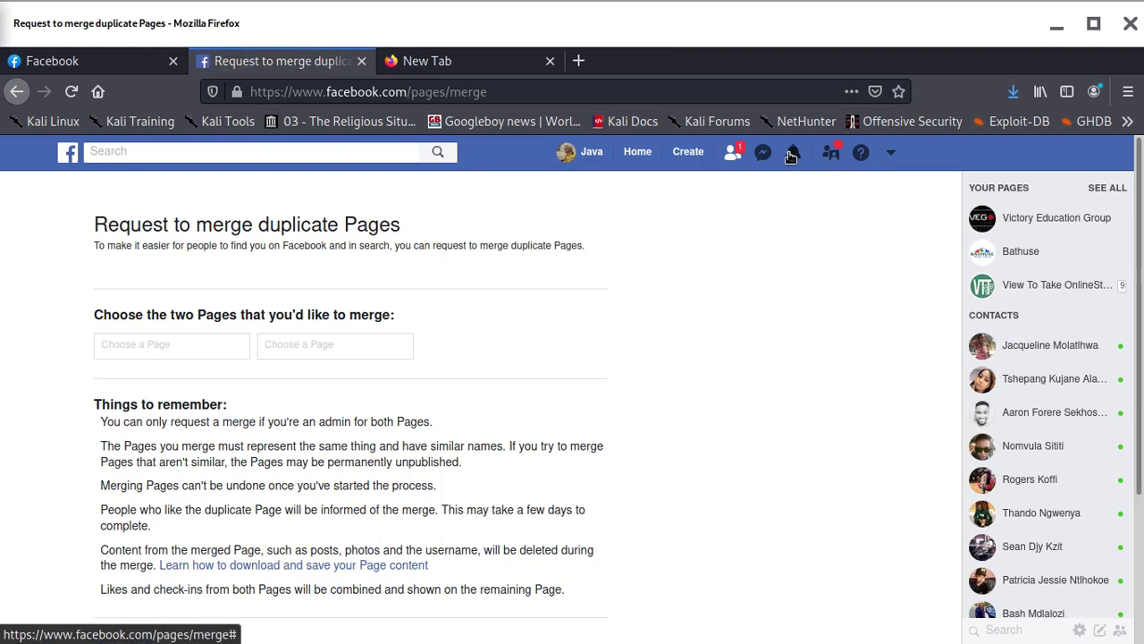
{"action": "left_click", "coordinate": [792, 155]}
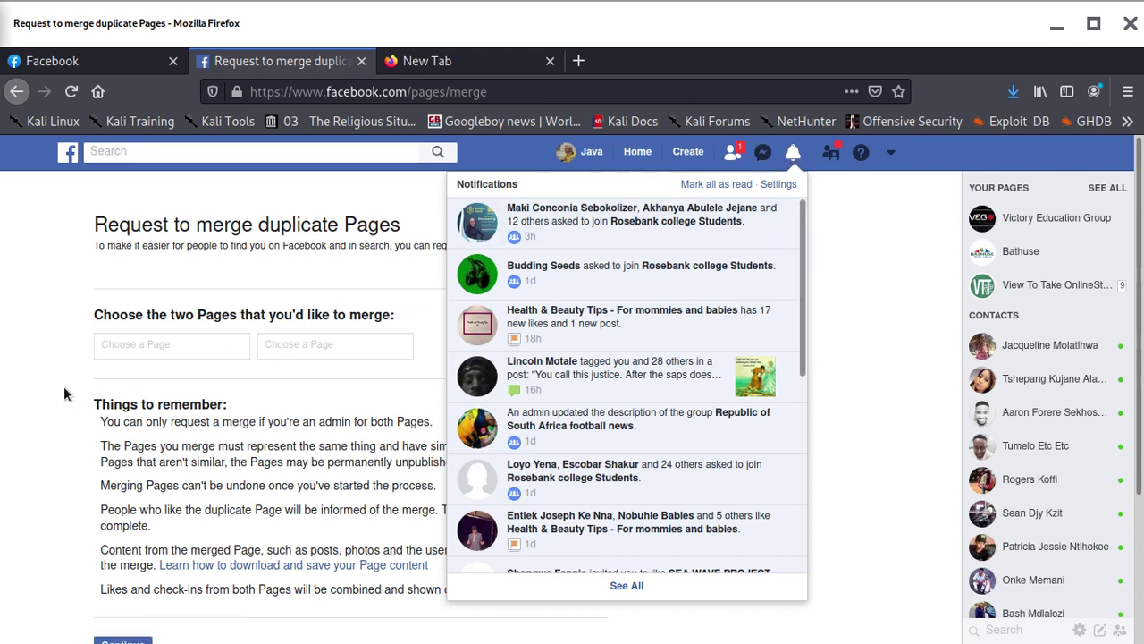
Pair View To Take OnlineStore with King Musa Beauty Products, submit, and dismiss the too-far-apart error
{"action": "left_click", "coordinate": [114, 345]}
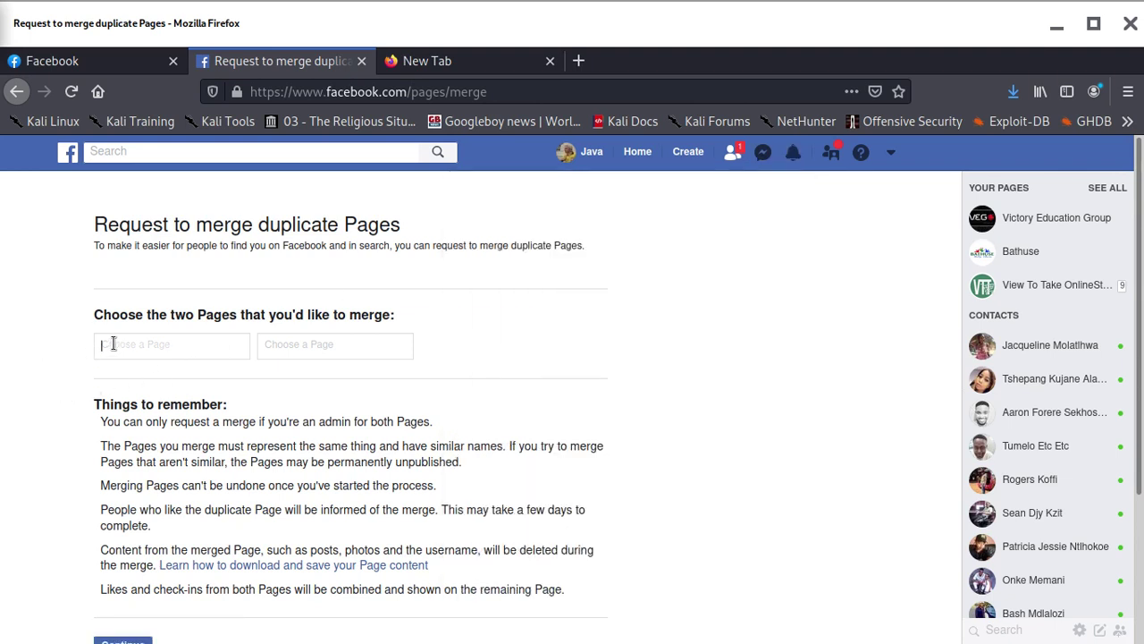
{"action": "type", "text": "vi"}
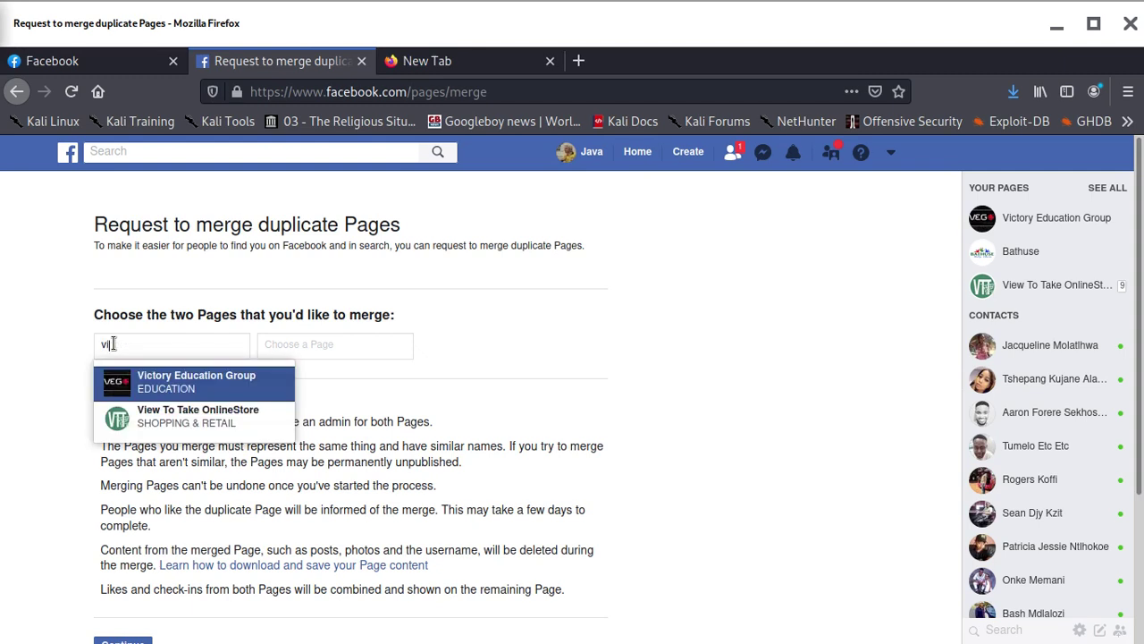
{"action": "type", "text": "ew"}
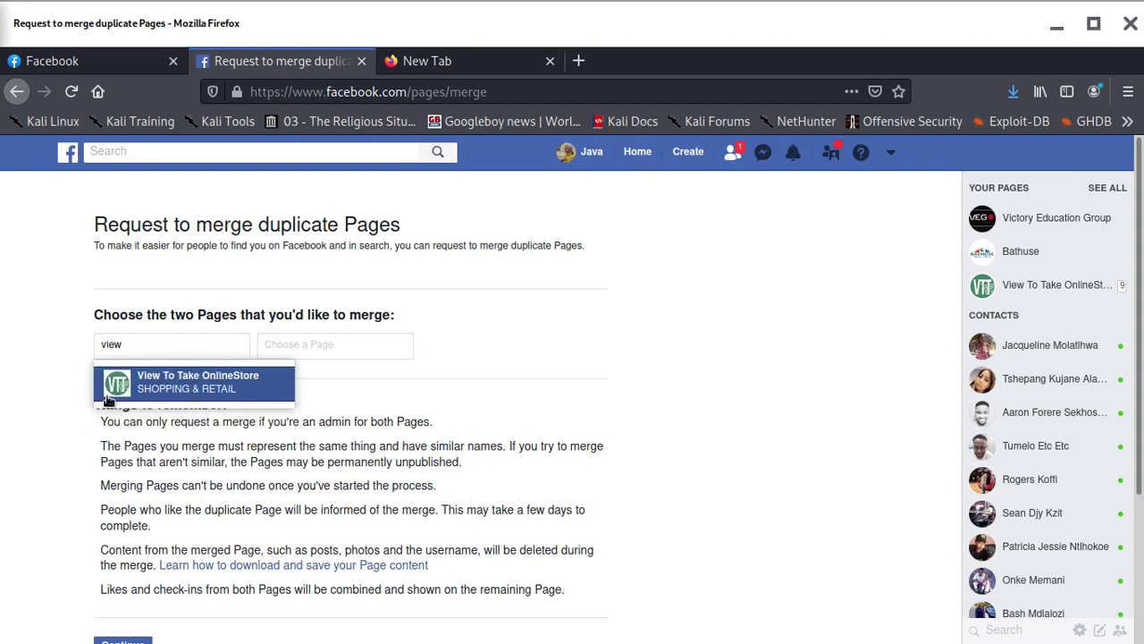
{"action": "left_click", "coordinate": [161, 387]}
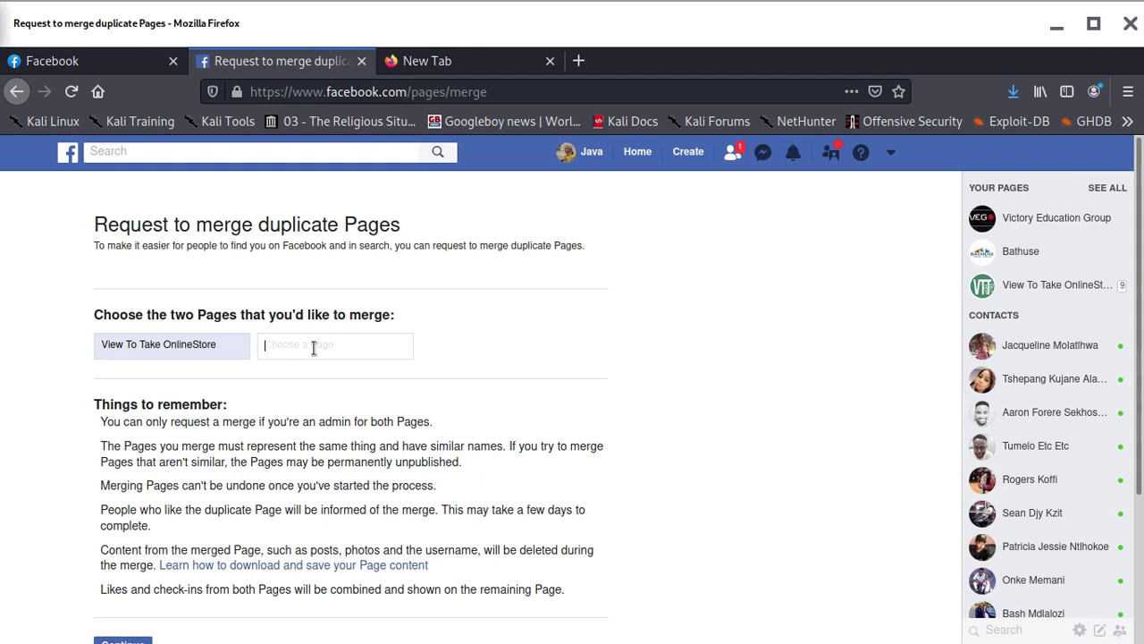
{"action": "type", "text": "v"}
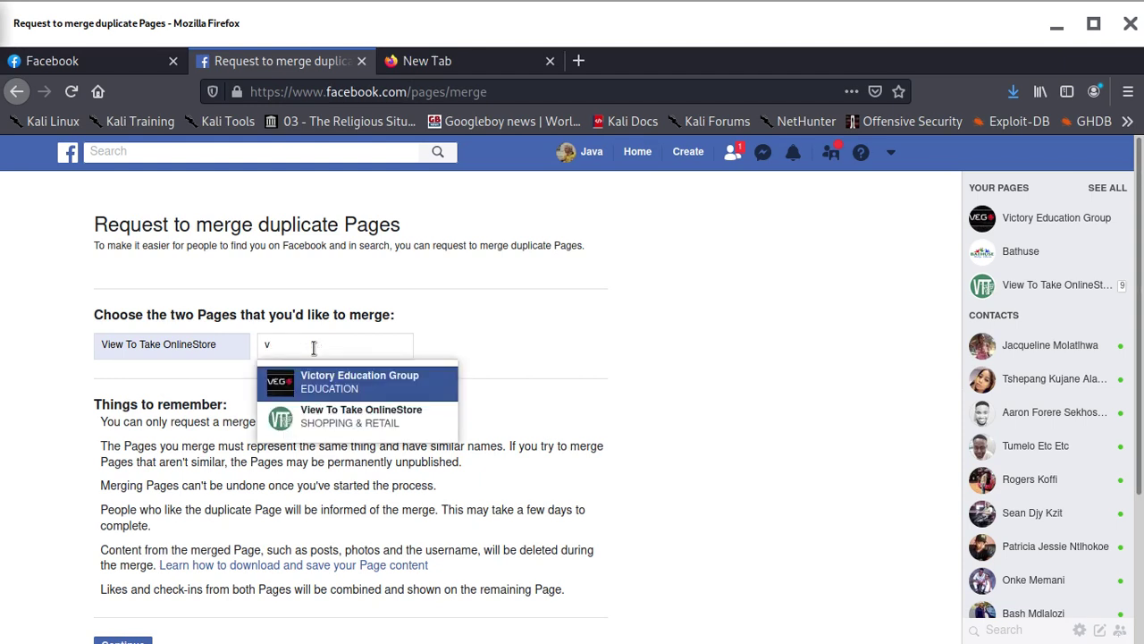
{"action": "key", "text": "BackSpace"}
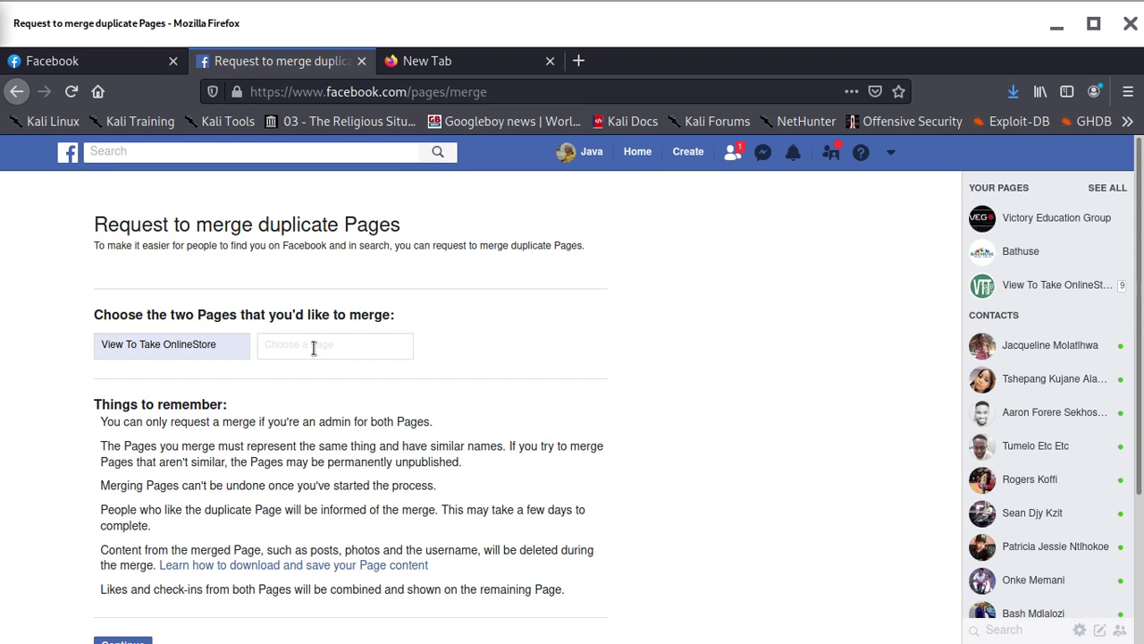
{"action": "type", "text": "ki"}
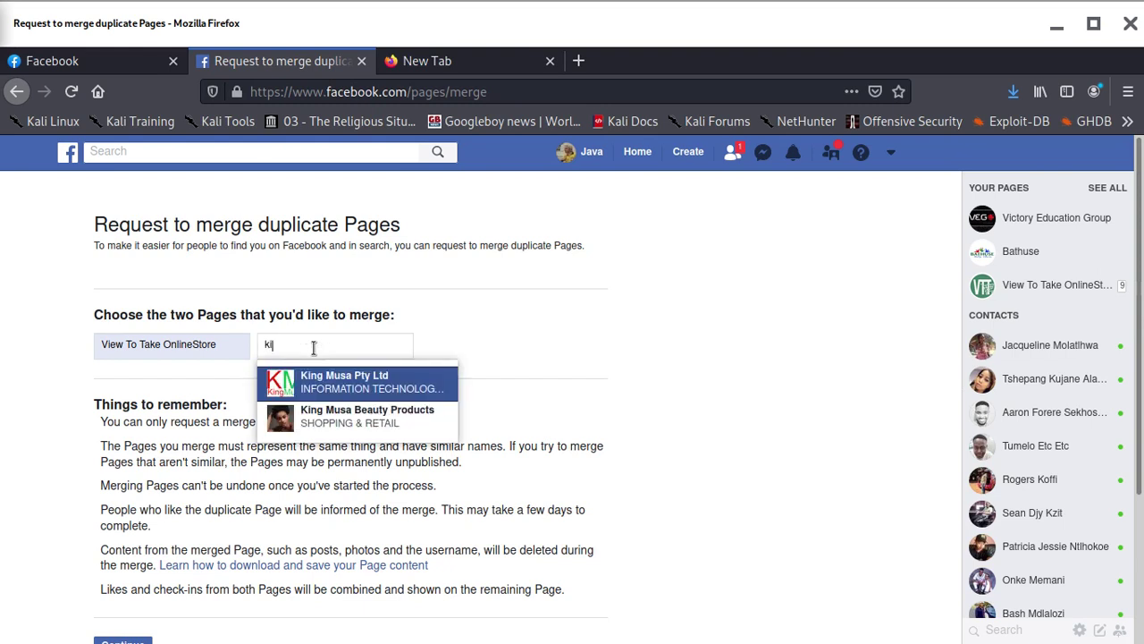
{"action": "left_click", "coordinate": [369, 417]}
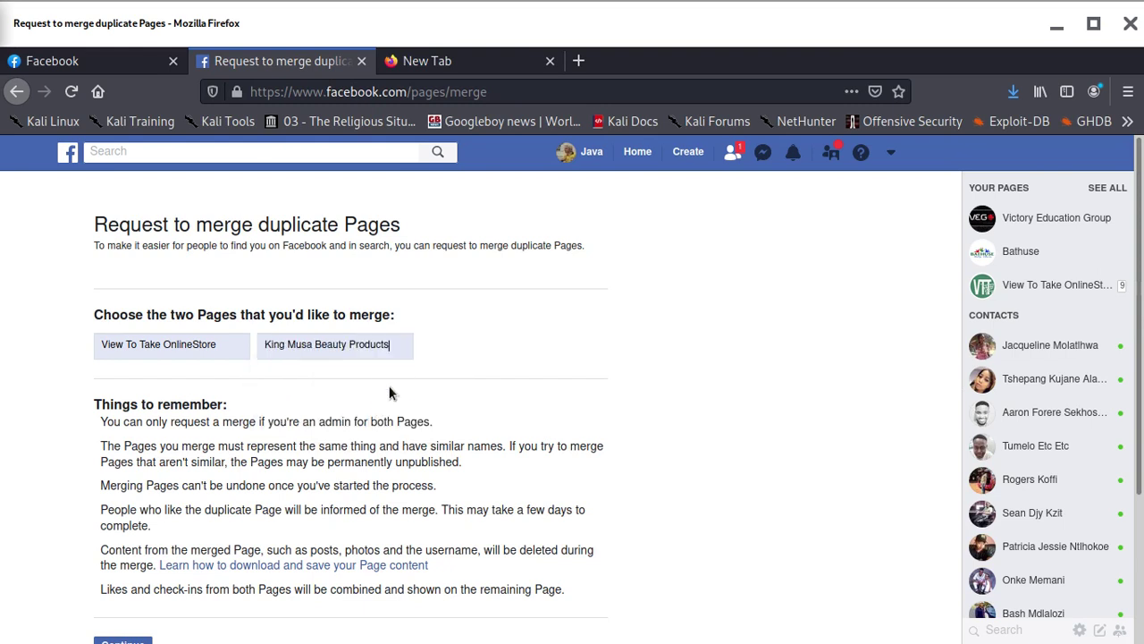
{"action": "scroll", "coordinate": [410, 396], "scroll_direction": "down", "scroll_amount": 3}
{"action": "left_click", "coordinate": [116, 457]}
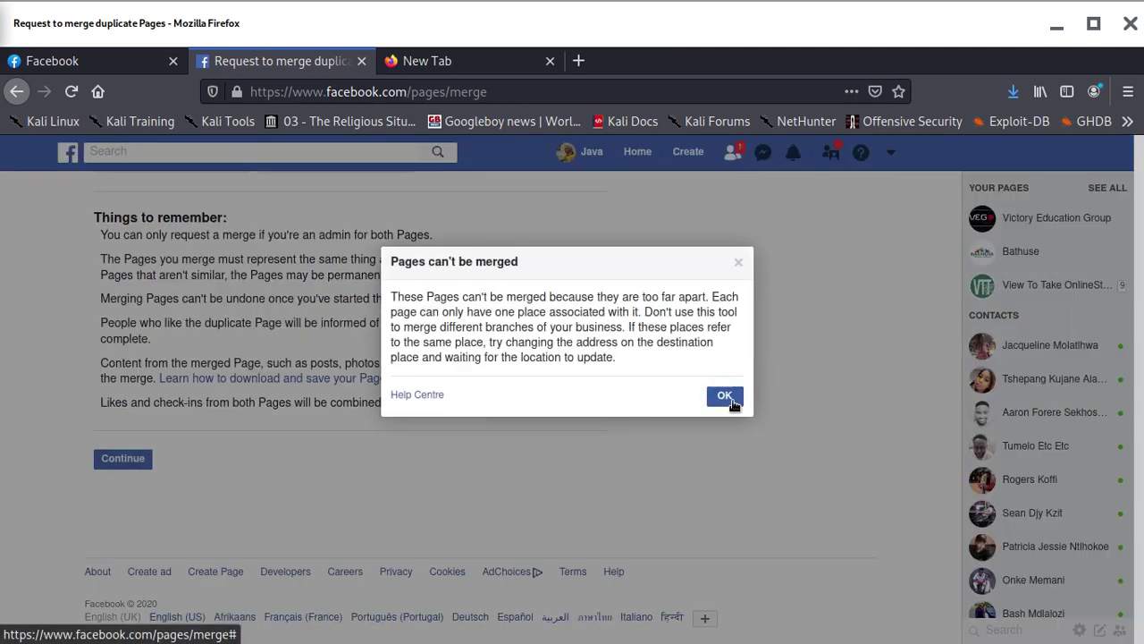
{"action": "left_click", "coordinate": [729, 400]}
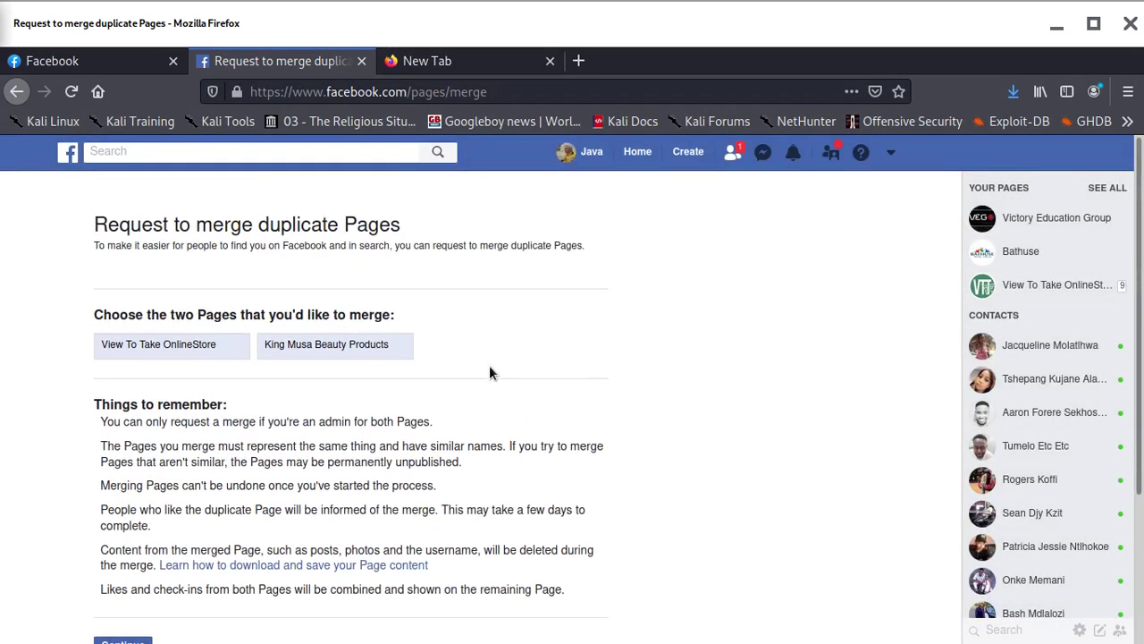
Swap the second Page to Health & Beauty Tips - For mommies and babies, resubmit, and dismiss the rejection
{"action": "triple_click", "coordinate": [387, 345]}
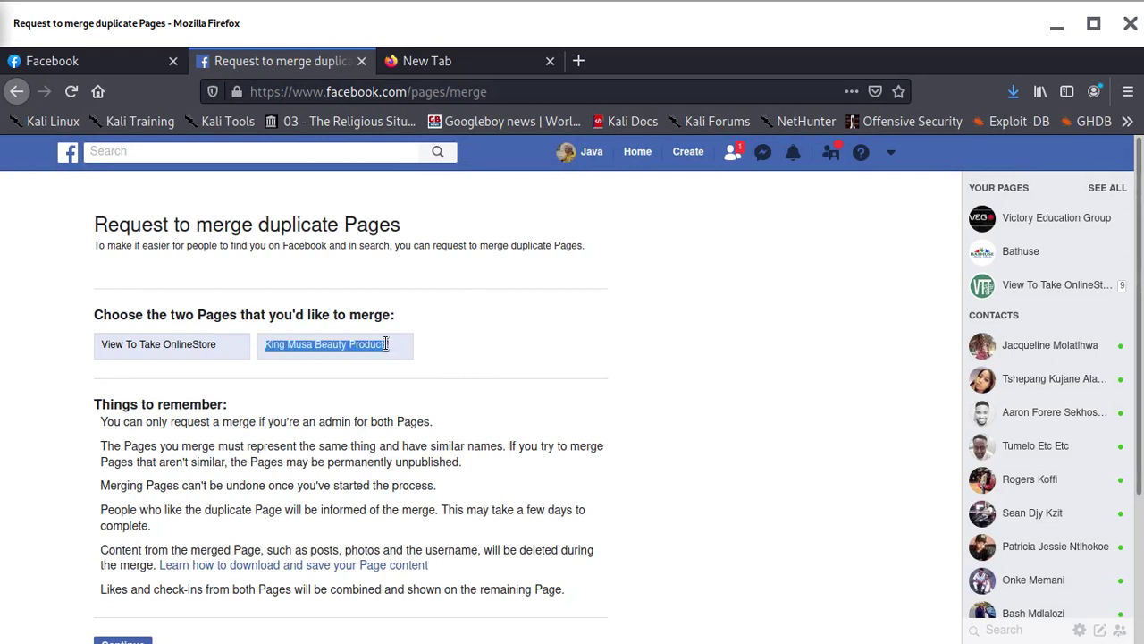
{"action": "key", "text": "BackSpace"}
{"action": "type", "text": "bea"}
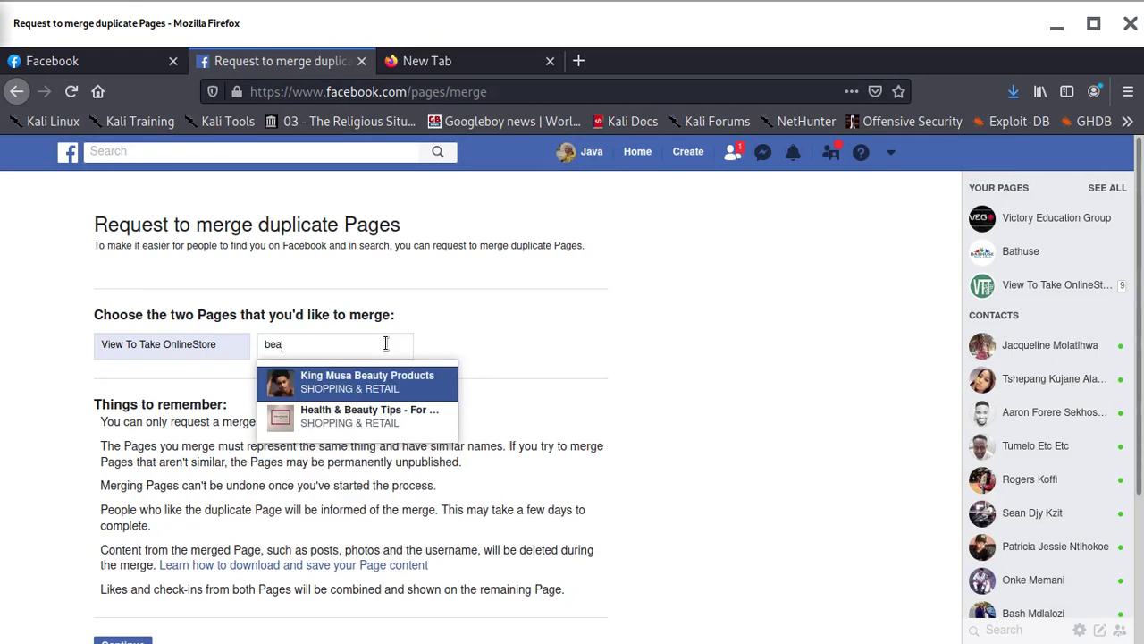
{"action": "left_click", "coordinate": [390, 412]}
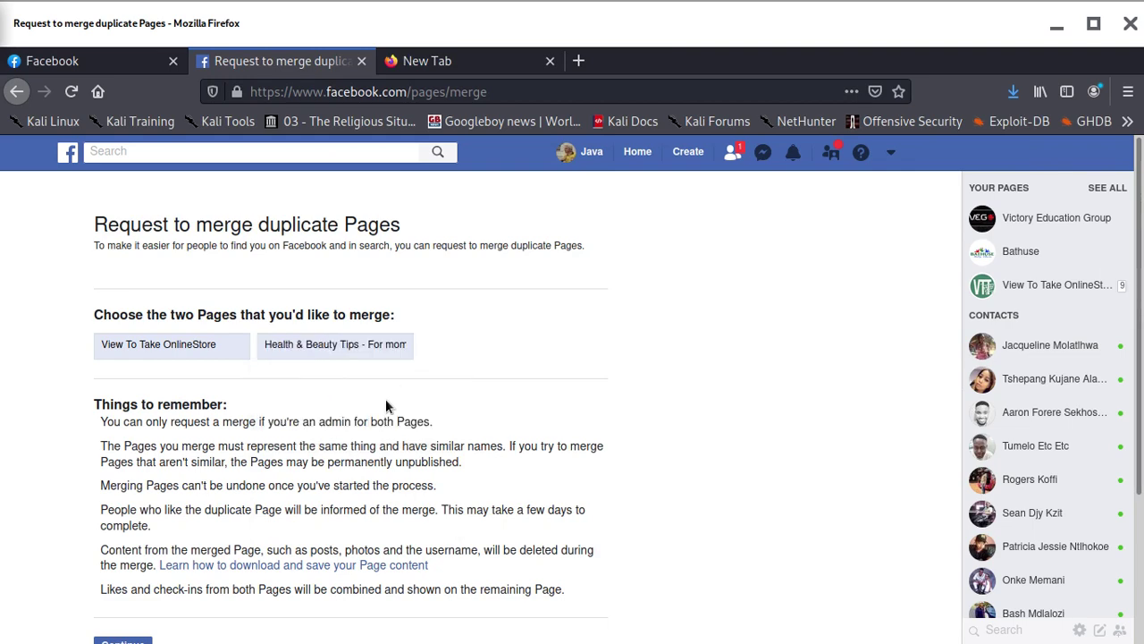
{"action": "scroll", "coordinate": [143, 510], "scroll_direction": "down", "scroll_amount": 3}
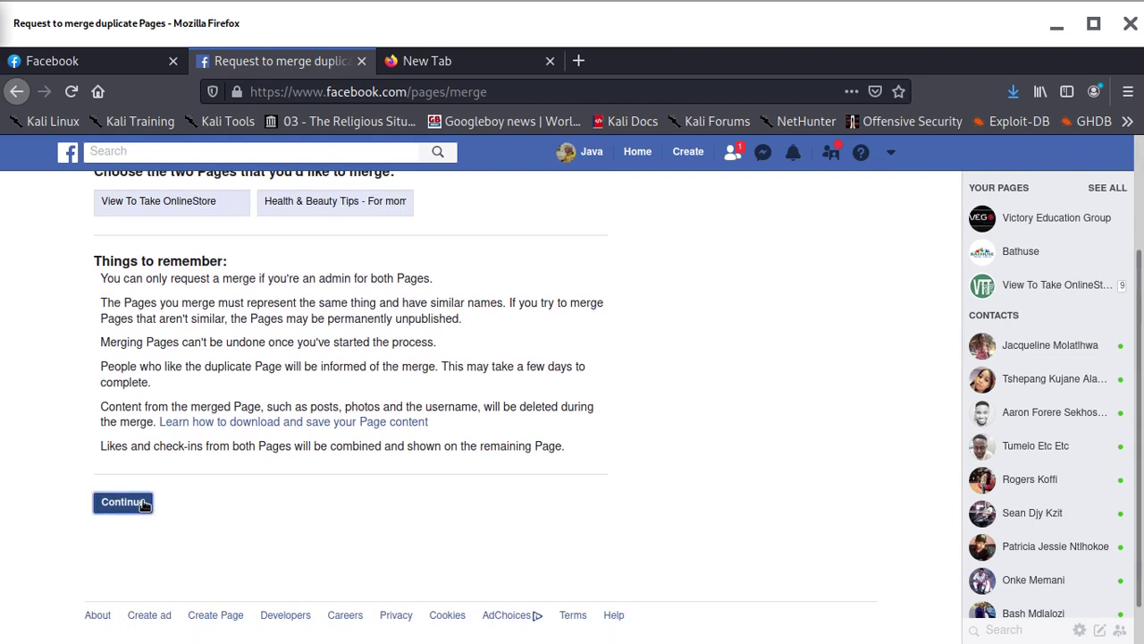
{"action": "left_click", "coordinate": [141, 502]}
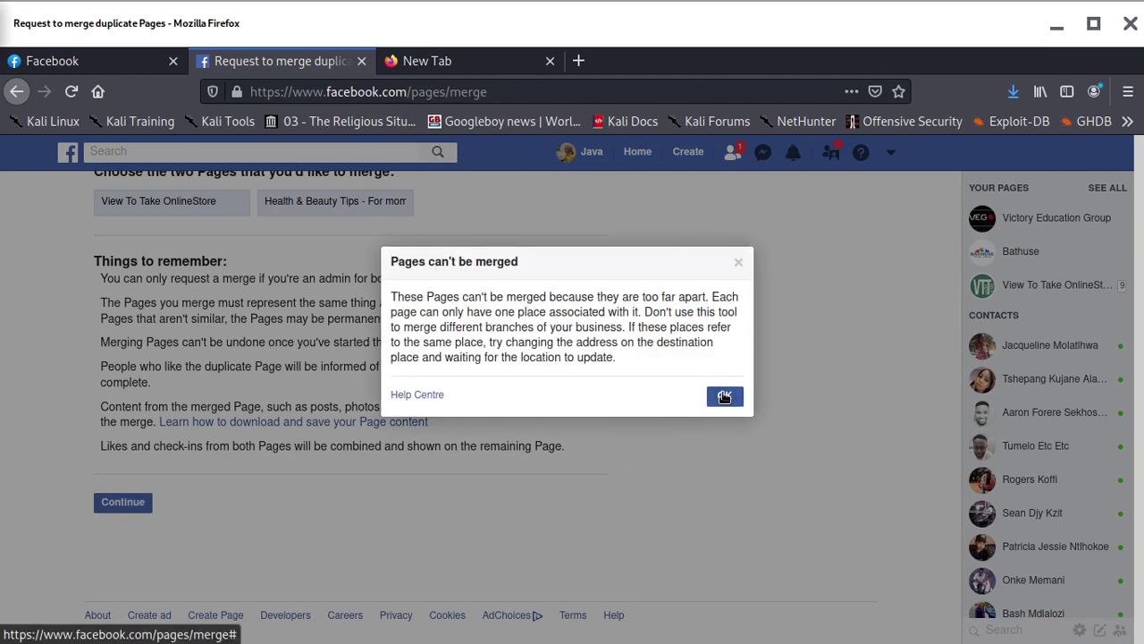
{"action": "left_click", "coordinate": [724, 397]}
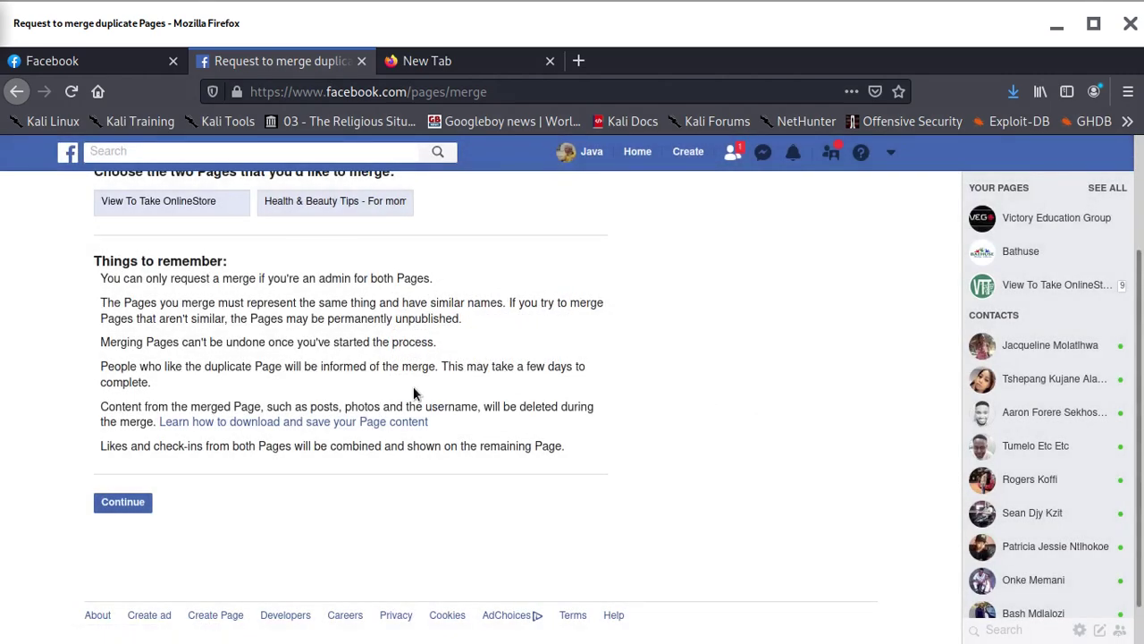
{"action": "scroll", "coordinate": [411, 391], "scroll_direction": "up", "scroll_amount": 3}
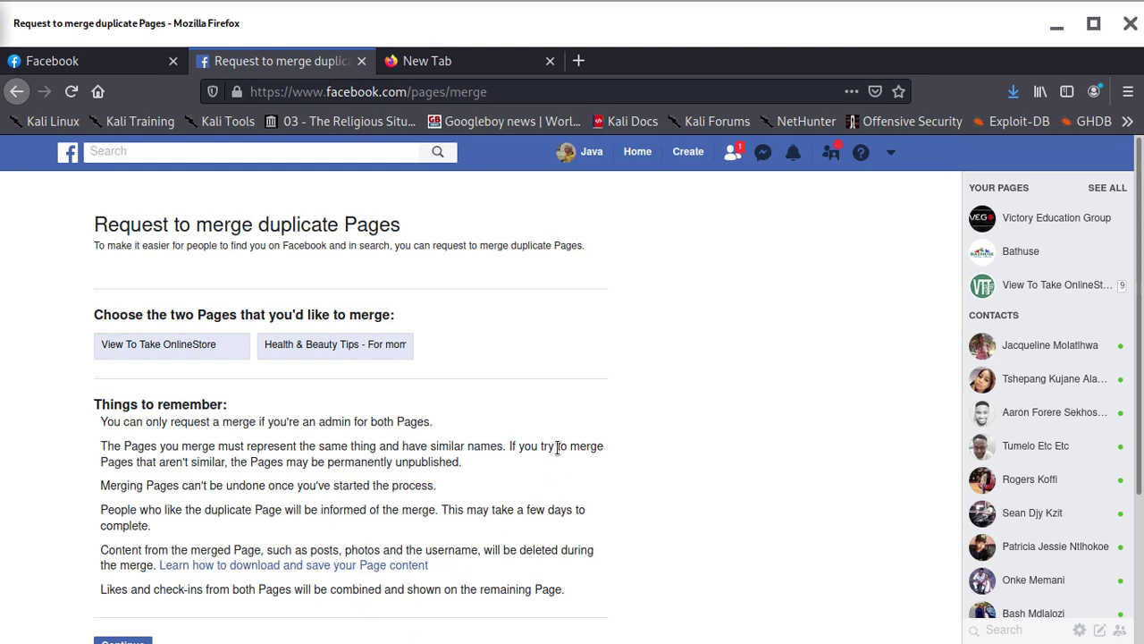
{"action": "triple_click", "coordinate": [207, 344]}
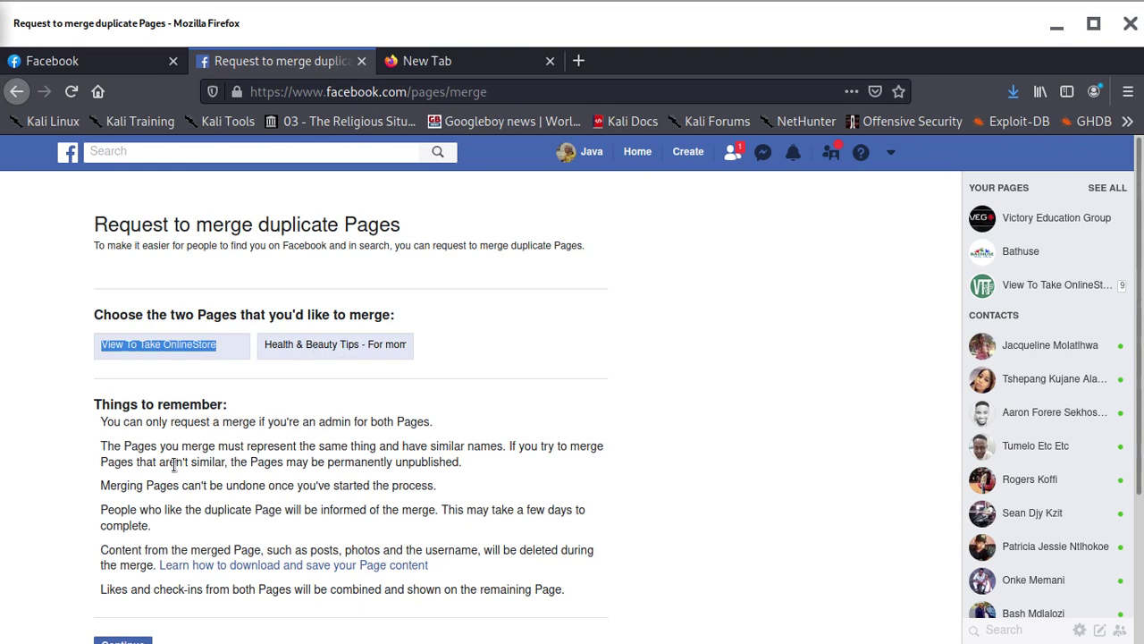